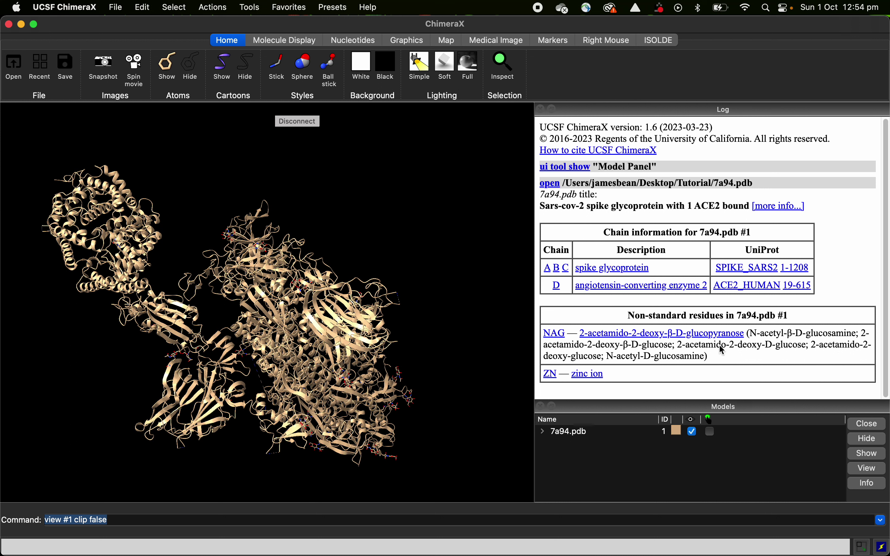
- Switch to Finder and load 7a94.pdb from the Tutorial folder into the ChimeraX scene as a second model
key(super+Tab)
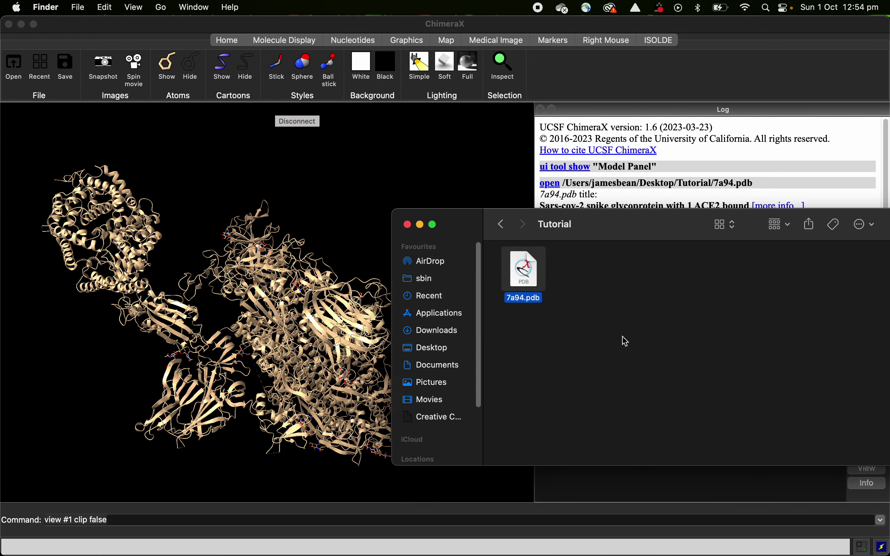
drag(524, 272, 221, 257)
click(598, 491)
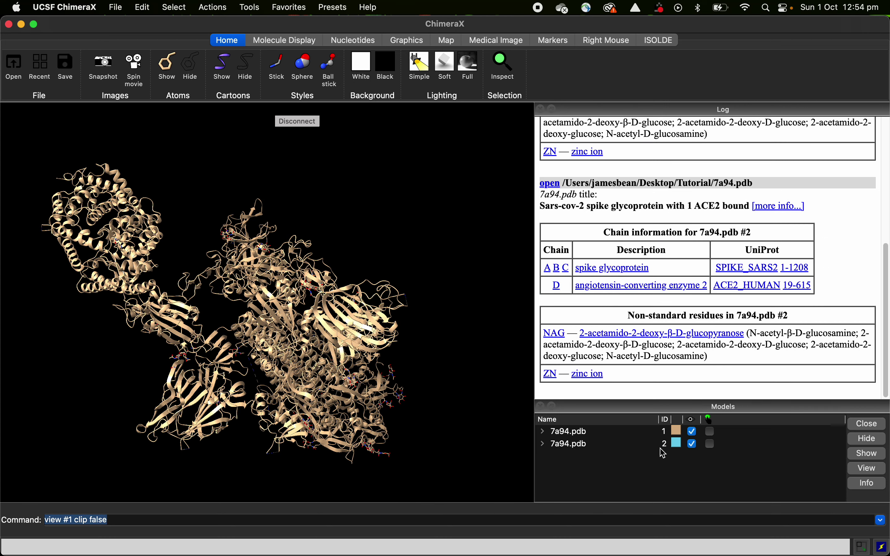
- Fetch the structure by its PDB ID with the command "open 7a94"
key(super+Tab)
click(180, 412)
text(oep)
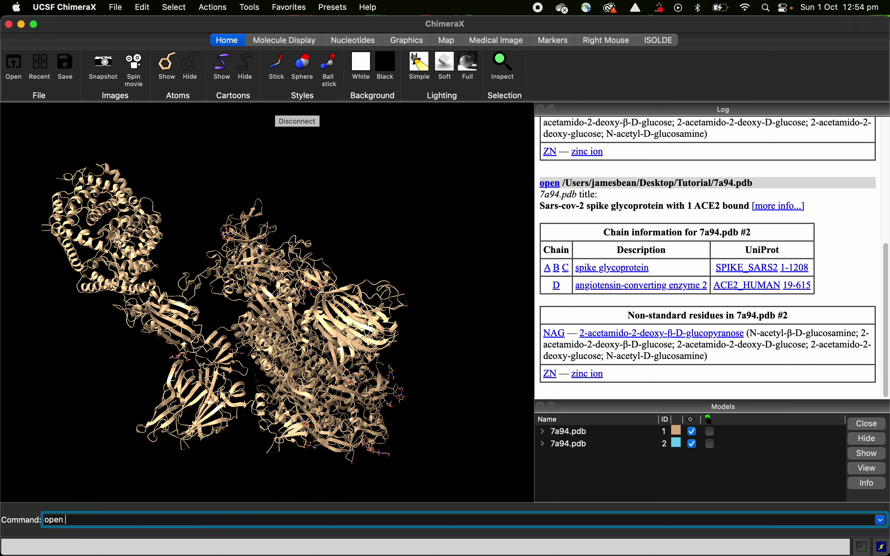
text( 7a94)
key(Return)
text(n)
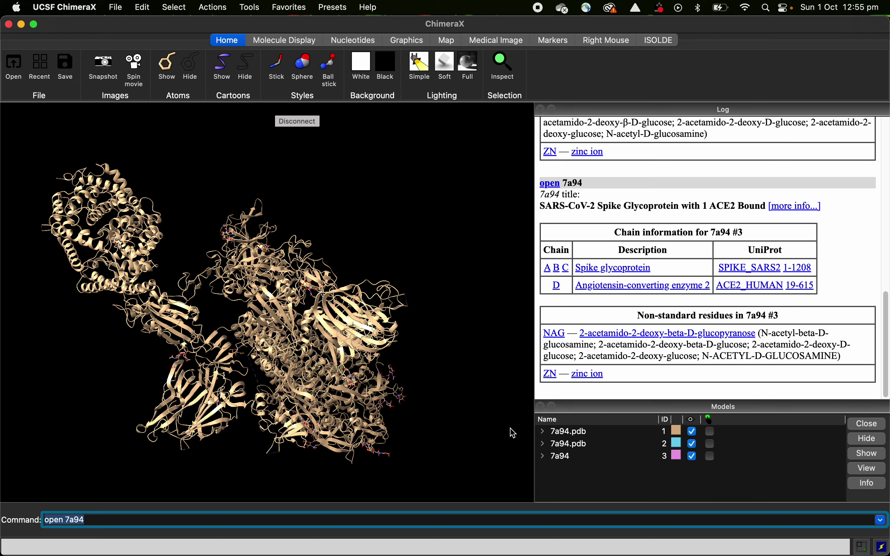
- Glance at the open windows with the RCSB 7A94 entry, and examine the loaded structure from several angles
key(ctrl+Up)
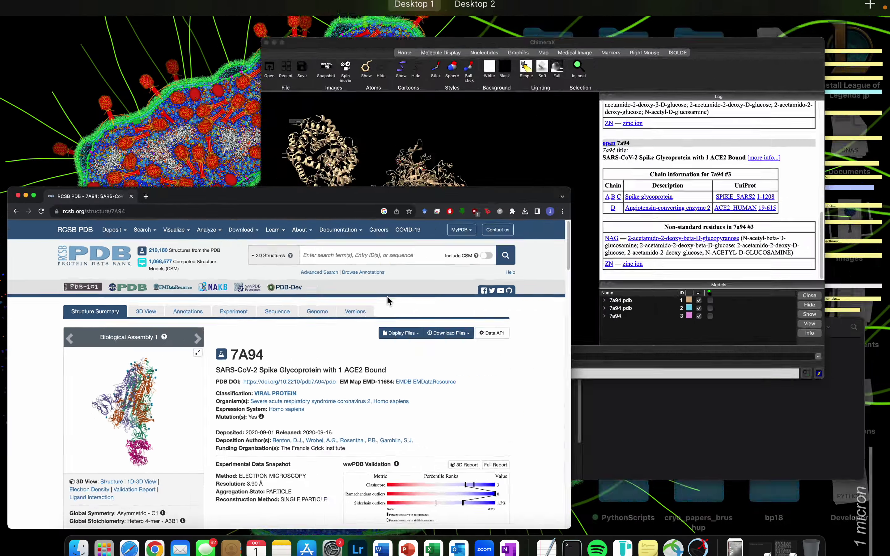
key(ctrl+Up)
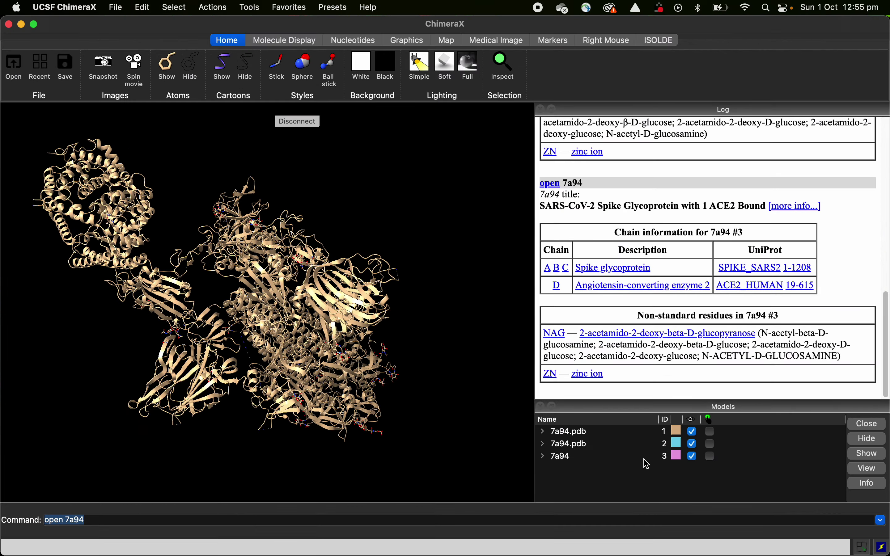
click(572, 459)
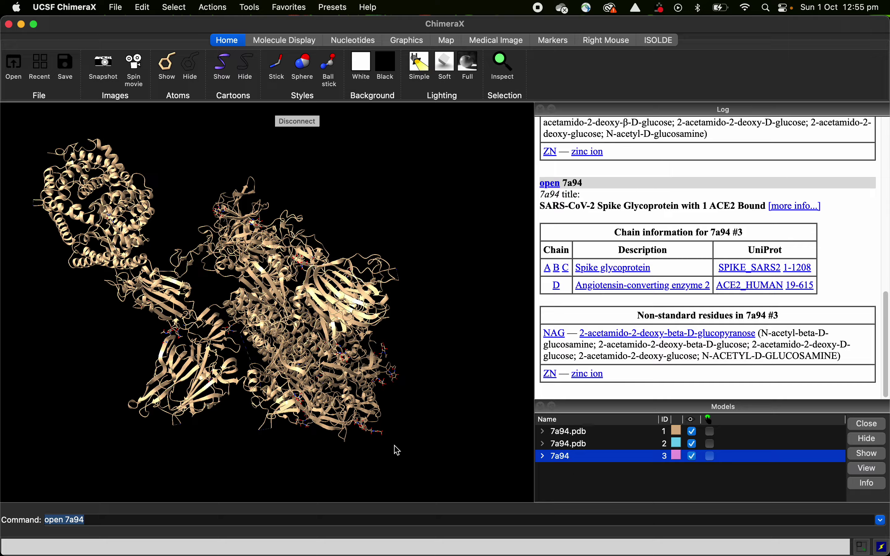
drag(397, 451, 370, 408)
drag(280, 323, 473, 514)
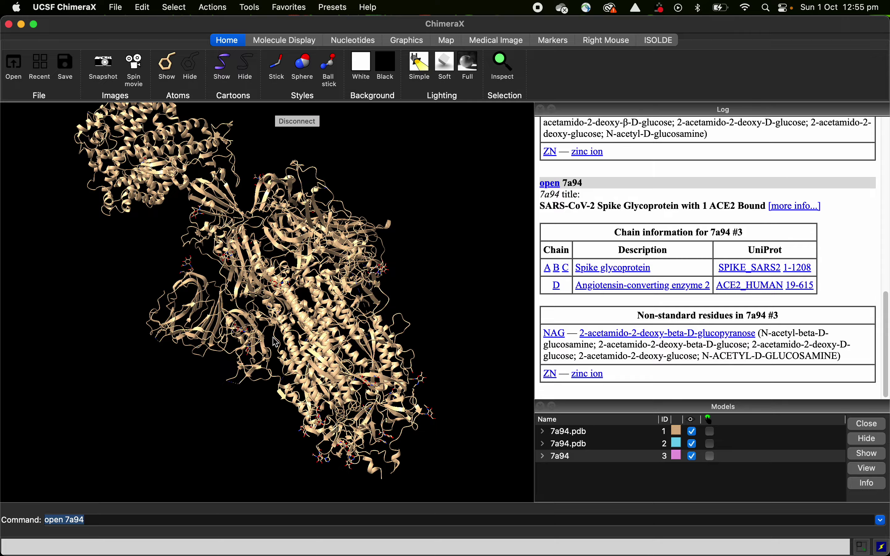
drag(276, 342, 255, 285)
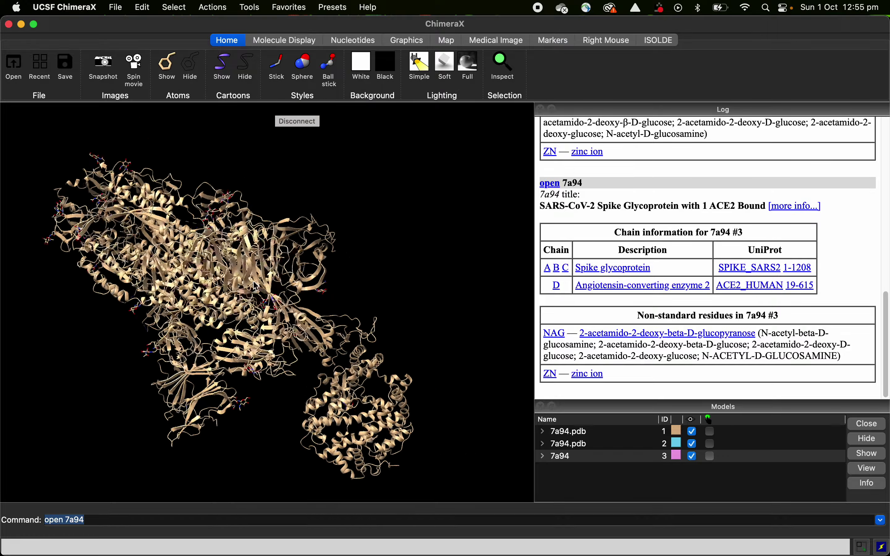
middle_drag(255, 285, 298, 317)
drag(298, 318, 628, 39)
- Try the Zoom mode for the right mouse button on the structure and return it to Translate
click(620, 38)
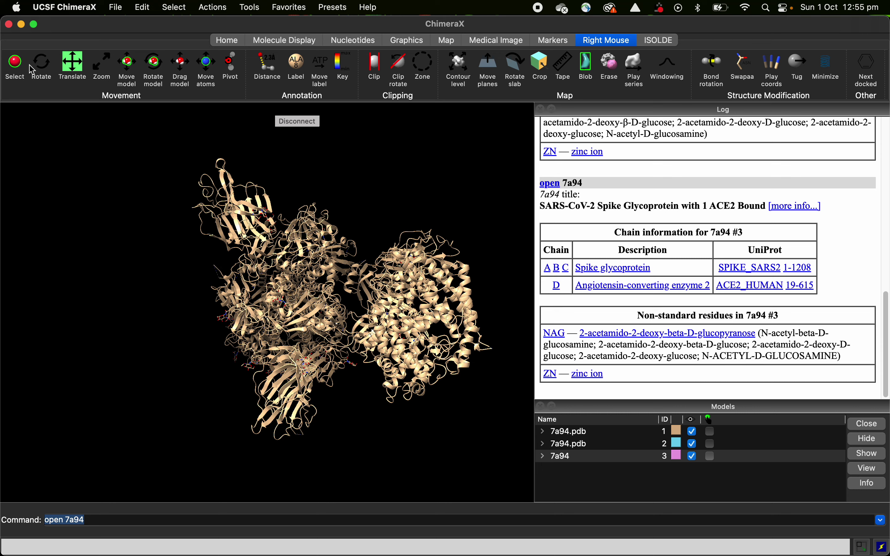
drag(289, 196, 118, 145)
click(104, 84)
right_drag(183, 423, 236, 390)
click(72, 65)
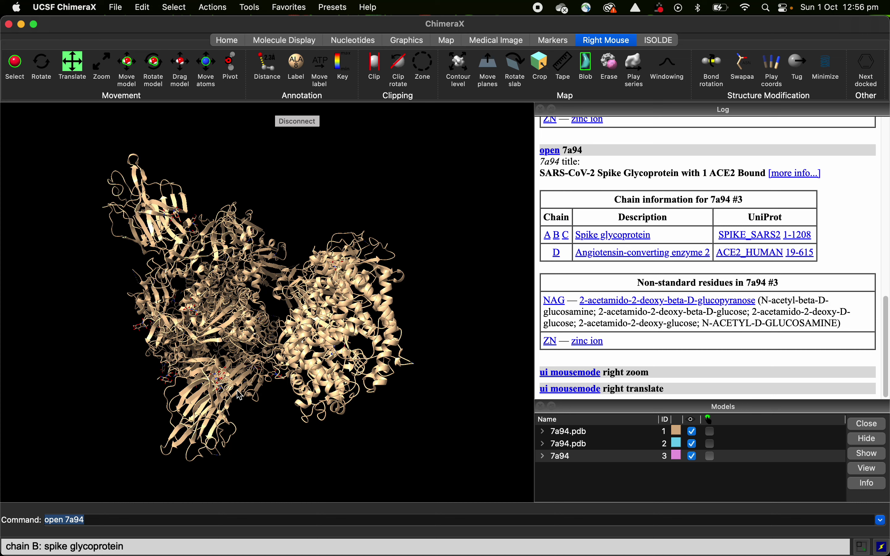
- Set the right mouse mode to Zoom and magnify the structure
click(103, 64)
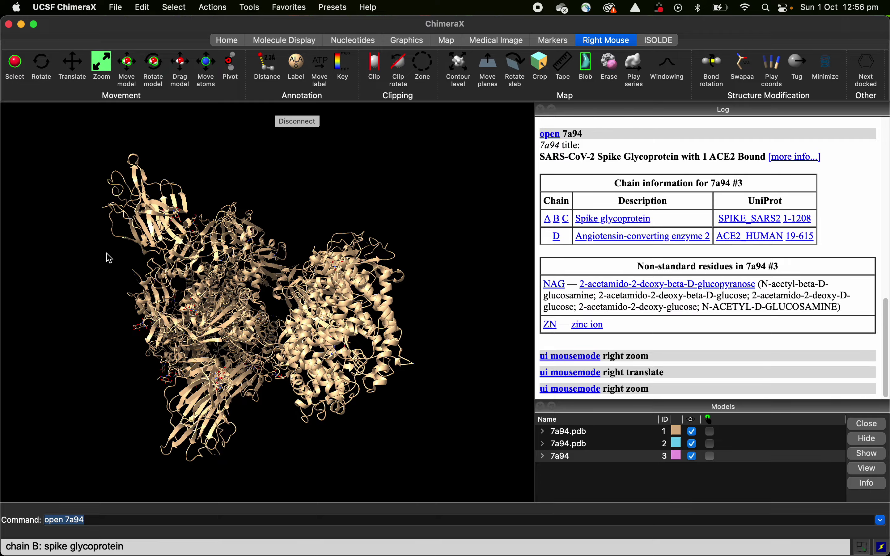
right_drag(278, 258, 276, 468)
drag(276, 468, 287, 403)
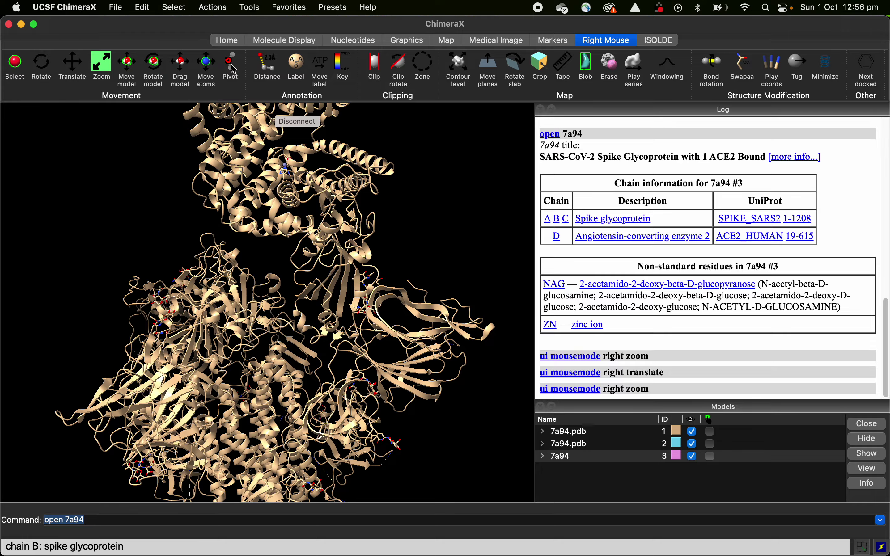
click(225, 40)
drag(496, 375, 375, 274)
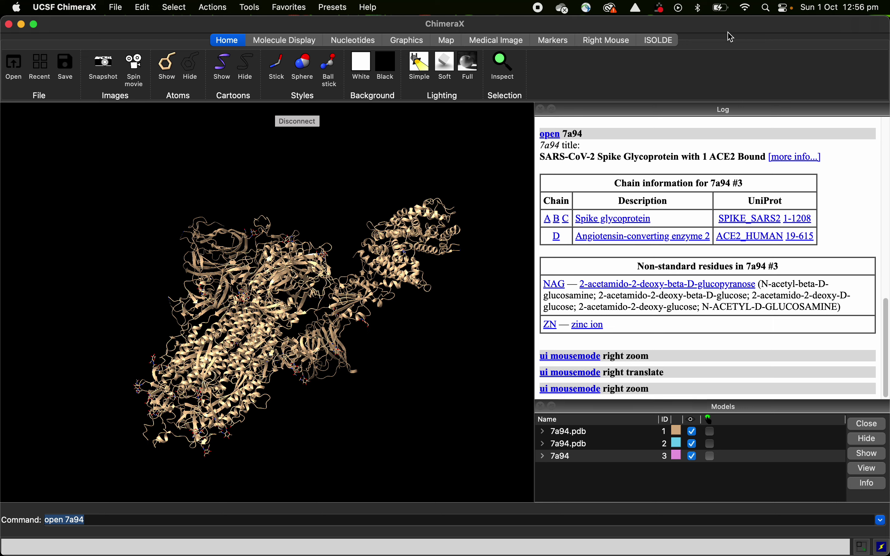
click(625, 40)
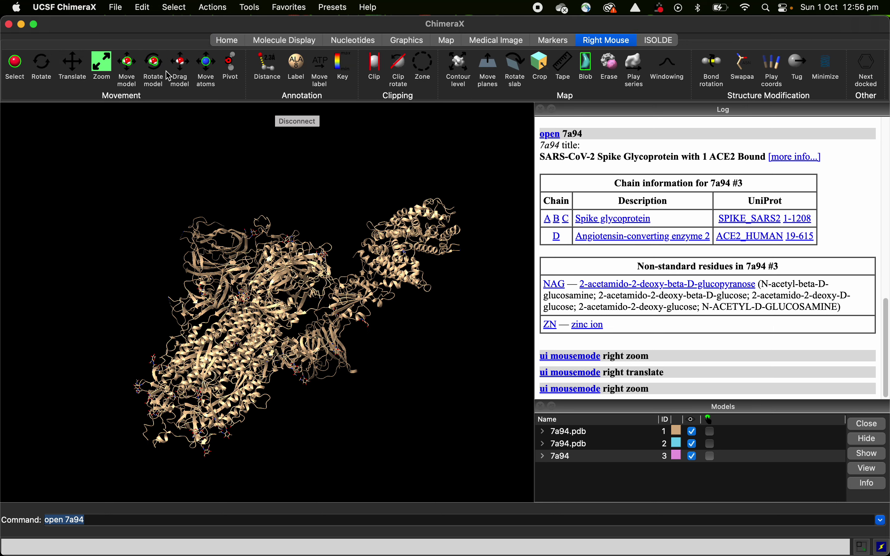
click(228, 40)
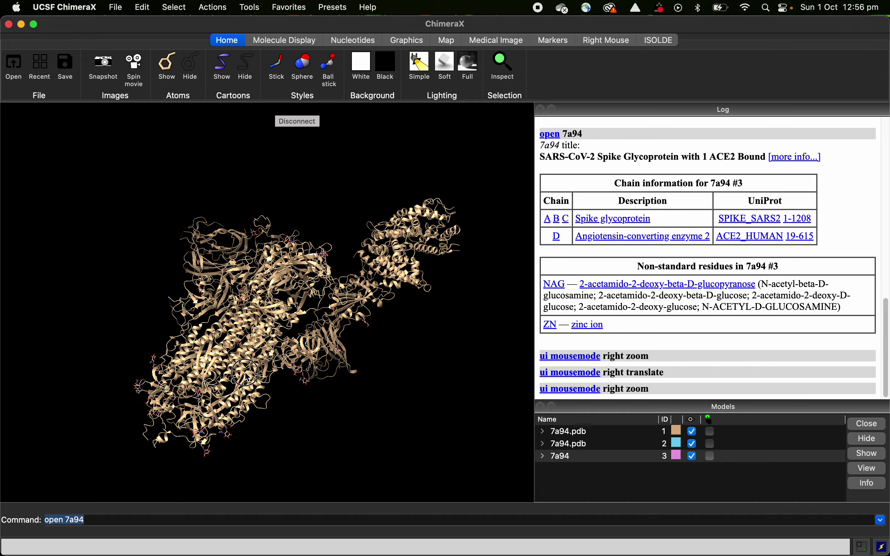
drag(167, 400, 201, 391)
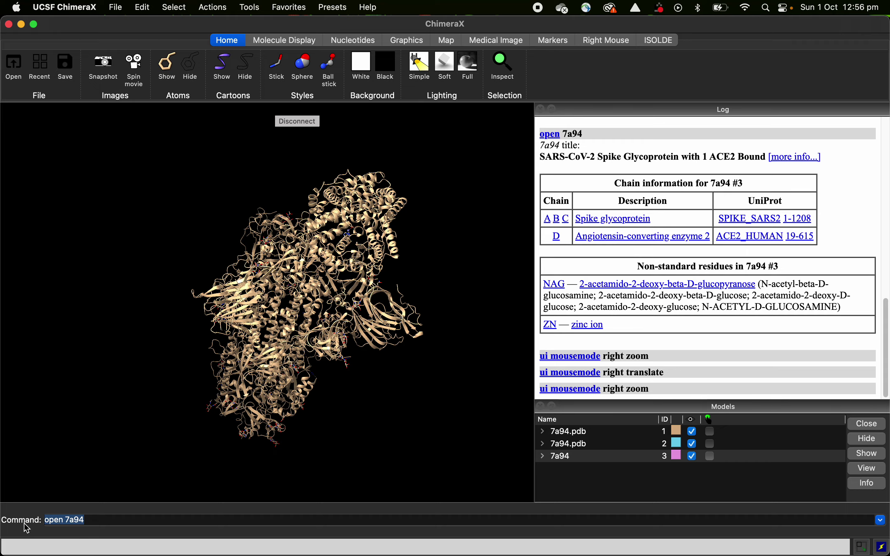
drag(290, 396, 320, 263)
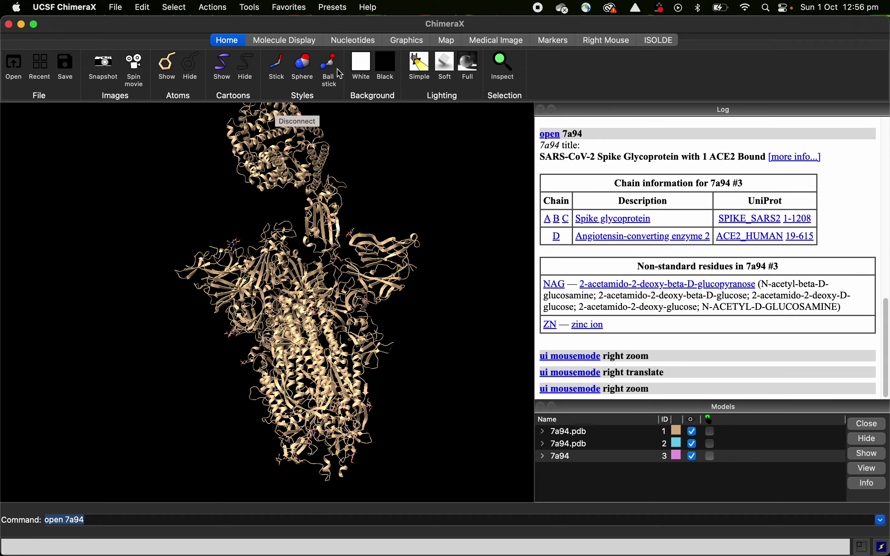
- Alternate the scene background between white and black, finishing on white
click(362, 64)
click(382, 67)
click(361, 67)
click(384, 66)
click(361, 66)
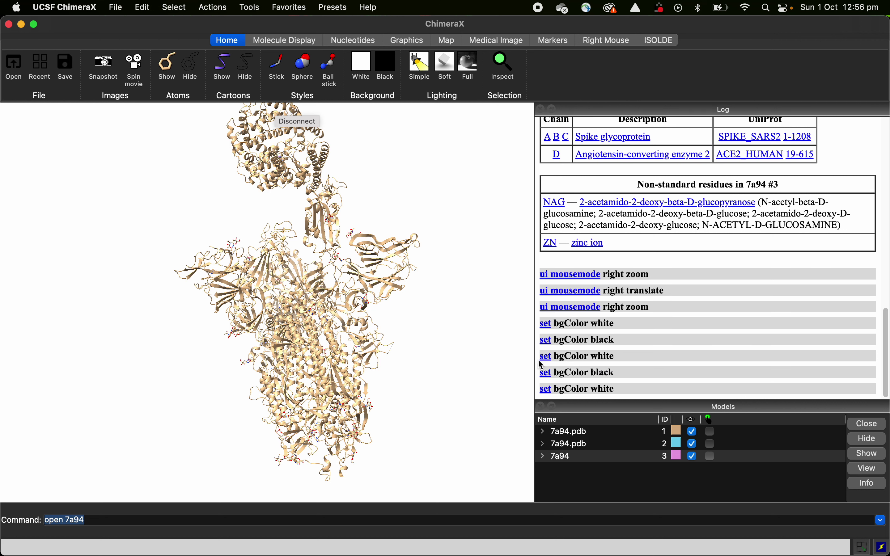
- Copy the "set bgColor black" command from the log and run it to turn the background black
drag(617, 339, 521, 341)
key(super+c)
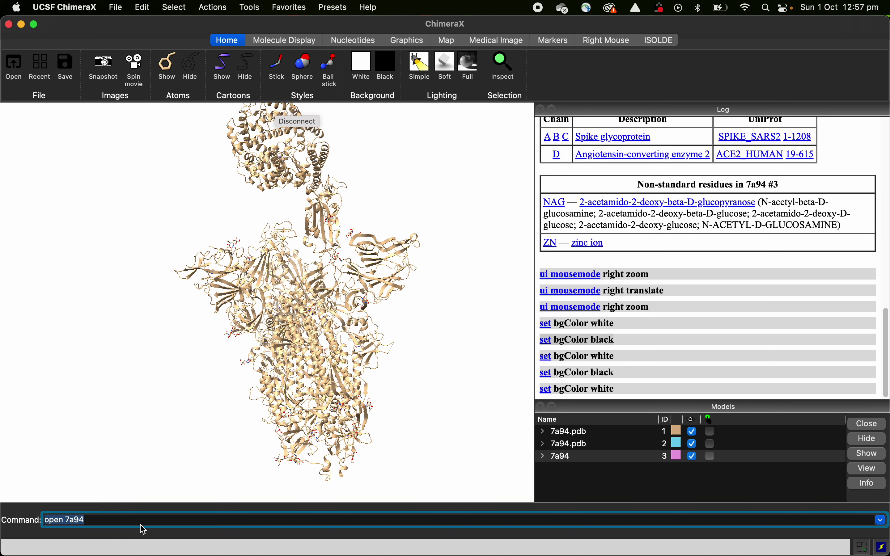
key(super+v)
key(Return)
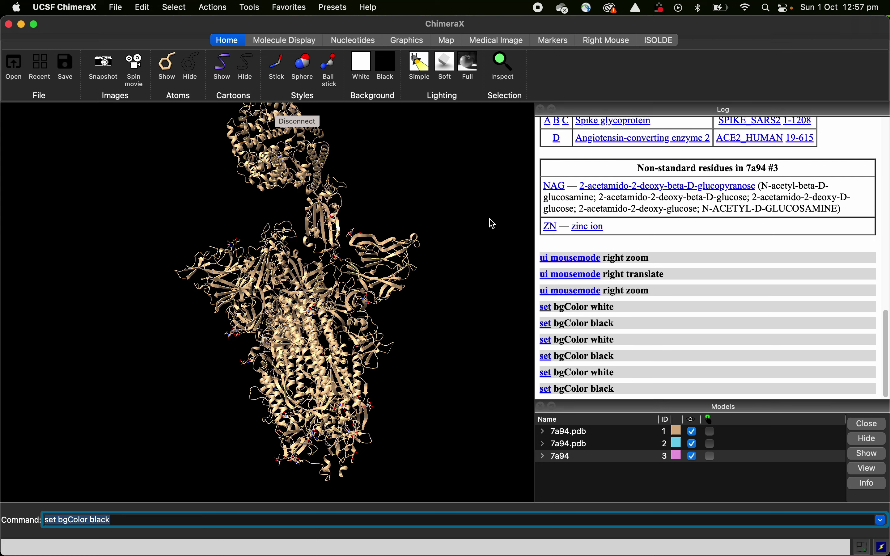
- Change the background colour to red and to blue by editing the colour in the set bgColor command
click(98, 524)
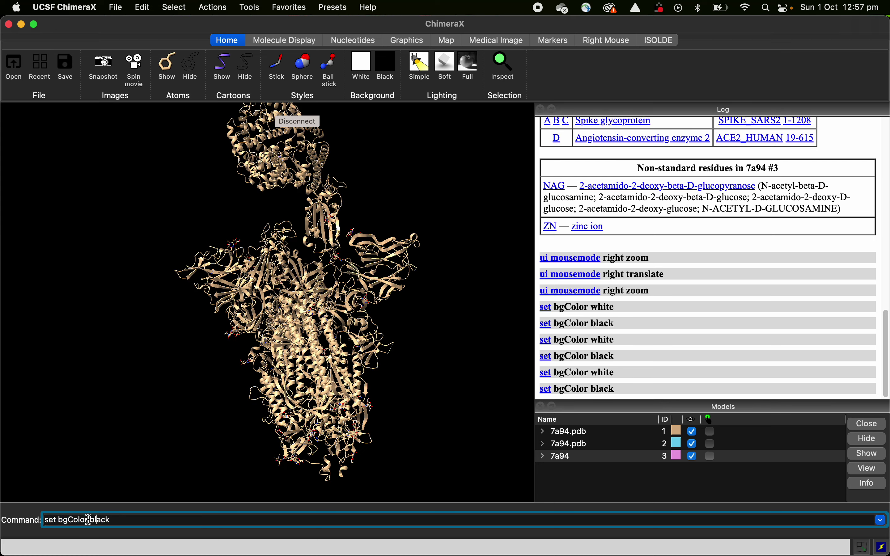
drag(89, 520, 261, 519)
text(red)
key(Return)
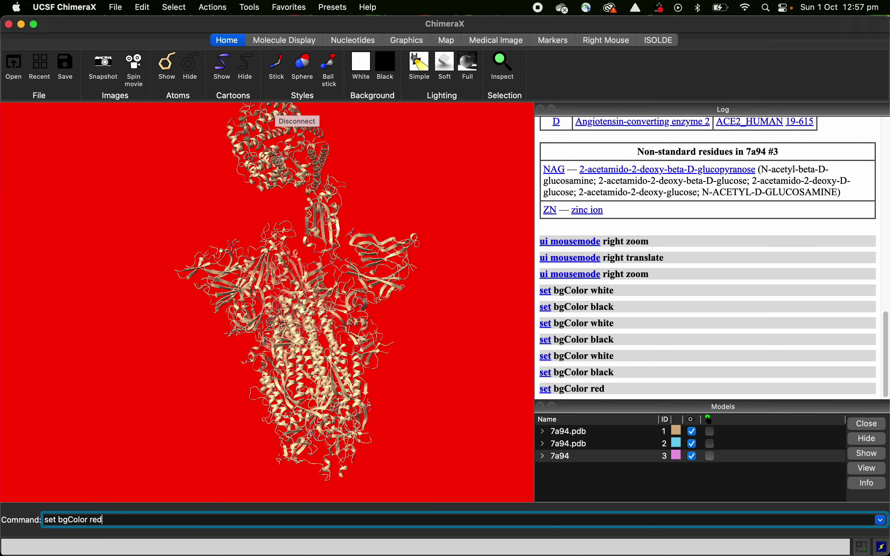
key(Return)
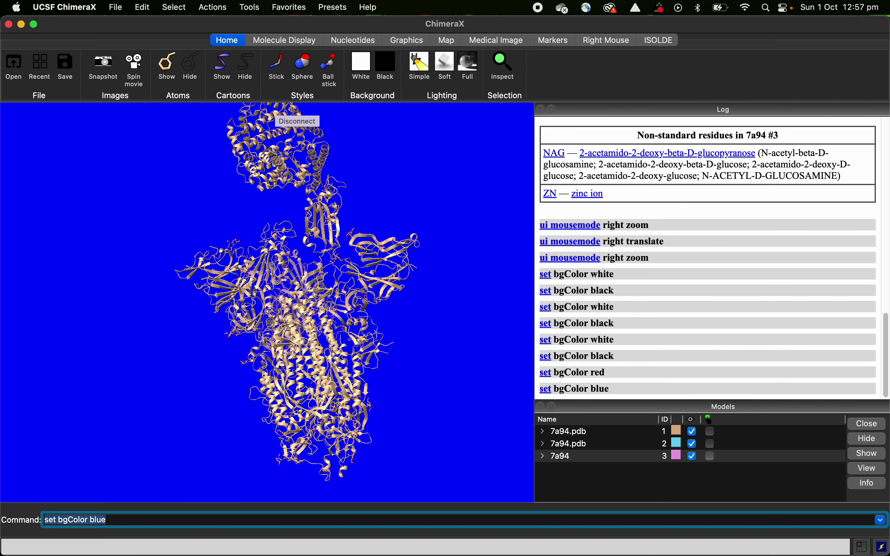
- Set the background to white with the command "set bgColor white"
key(Right)
text(whi)
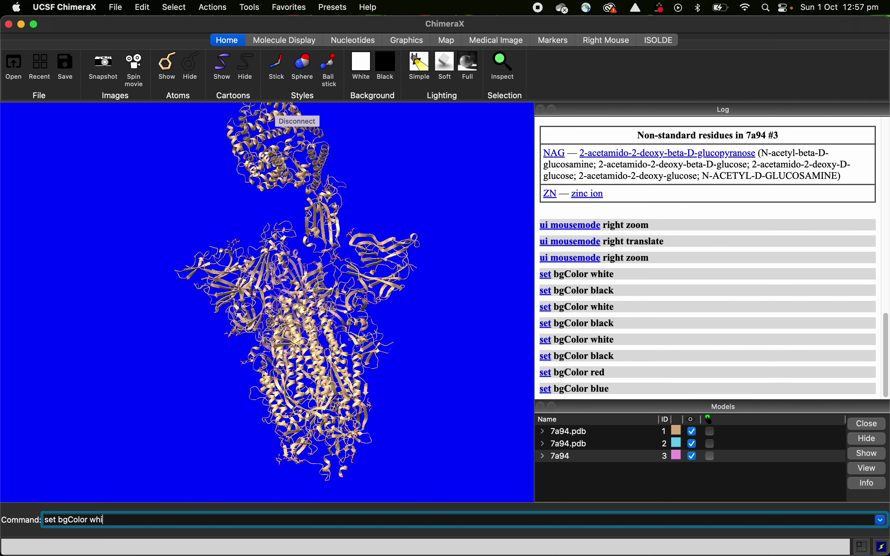
text(te)
key(Return)
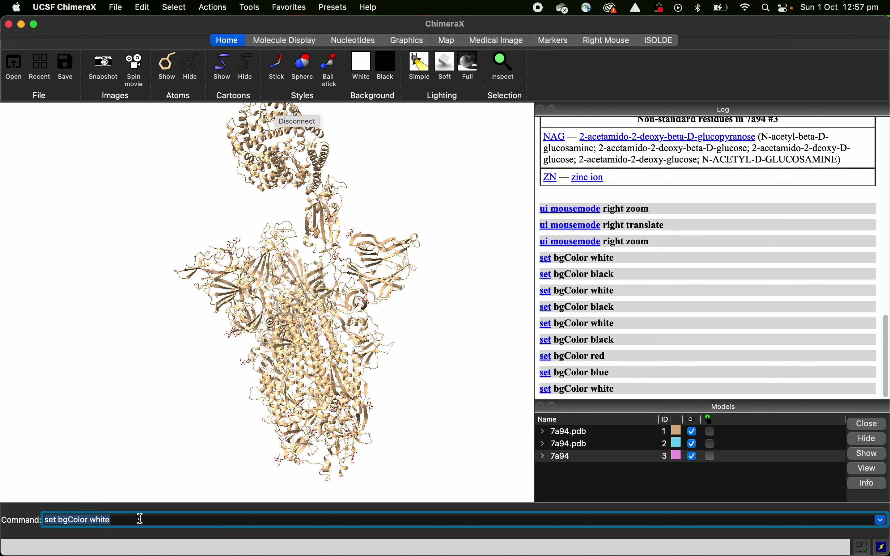
- Enlarge the model list area by shrinking the log above it
drag(357, 296, 268, 234)
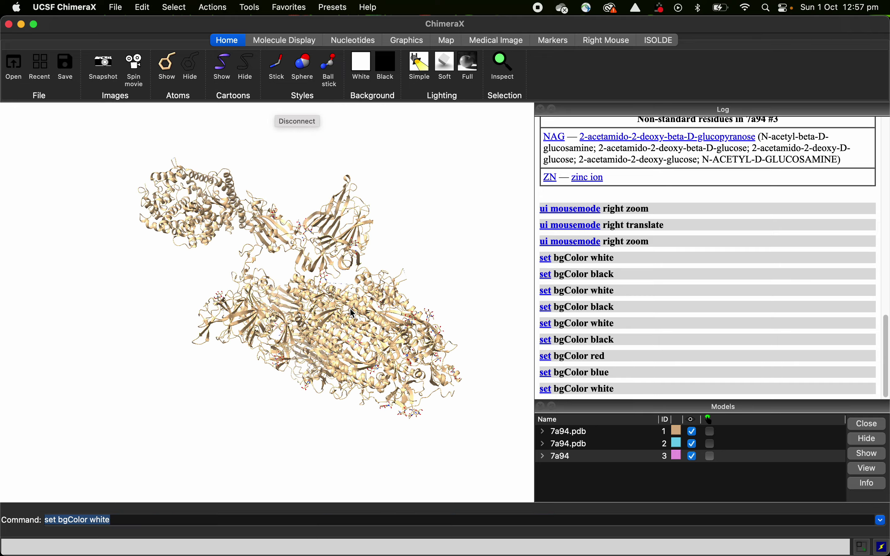
drag(379, 299, 187, 552)
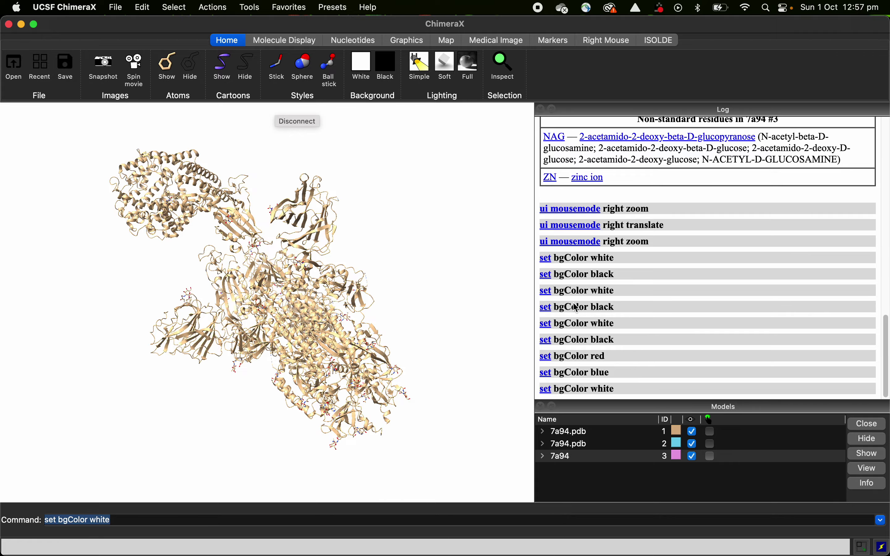
drag(262, 400, 202, 275)
scroll(712, 219, up, 5)
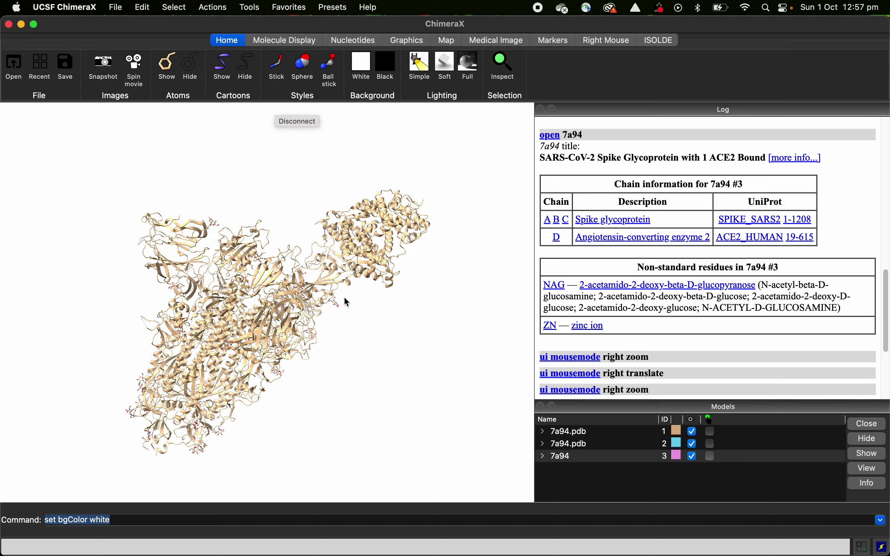
drag(347, 302, 594, 250)
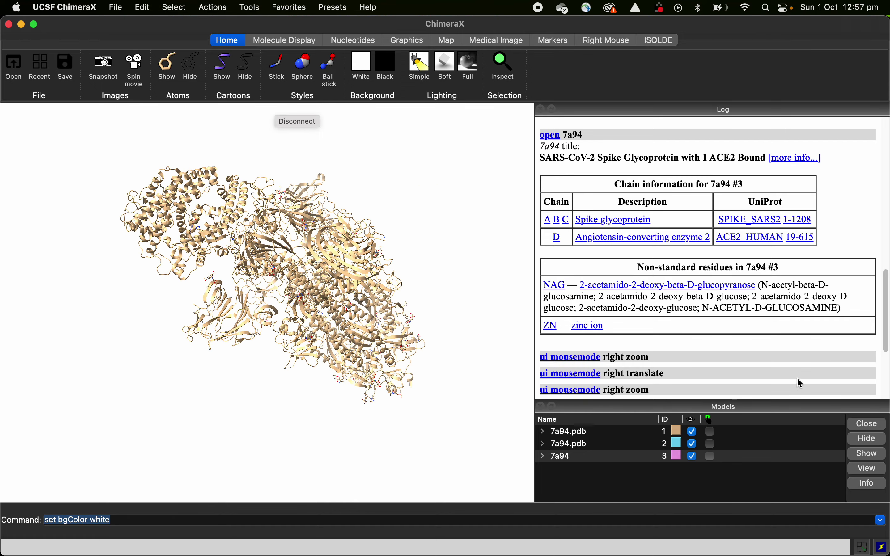
drag(706, 402, 709, 286)
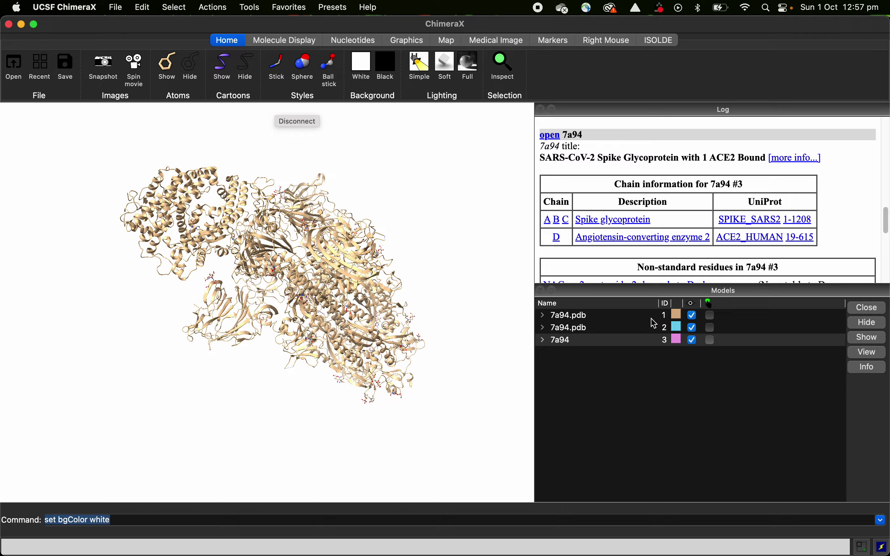
- Hide the two 7a94.pdb models (#1 and #2) so only the fetched 7a94 model (#3) is displayed
drag(282, 321, 323, 287)
drag(426, 213, 509, 356)
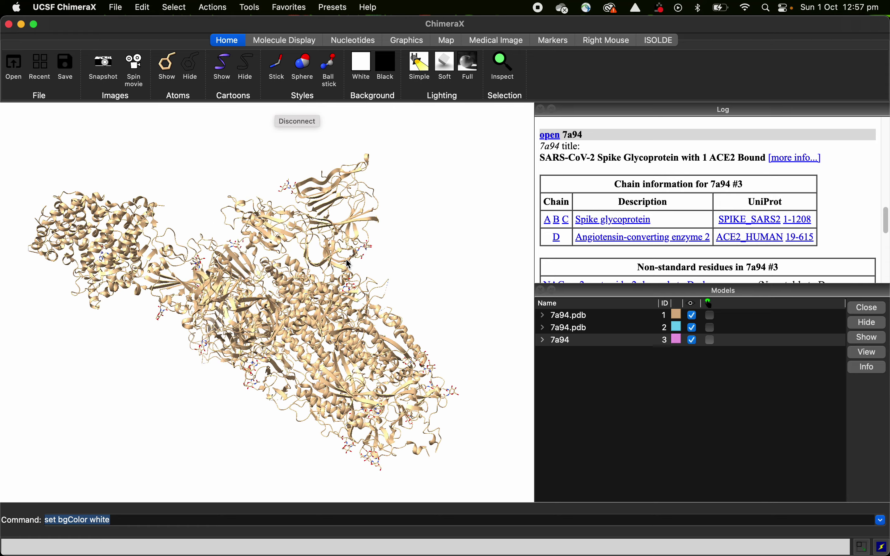
drag(295, 292, 331, 290)
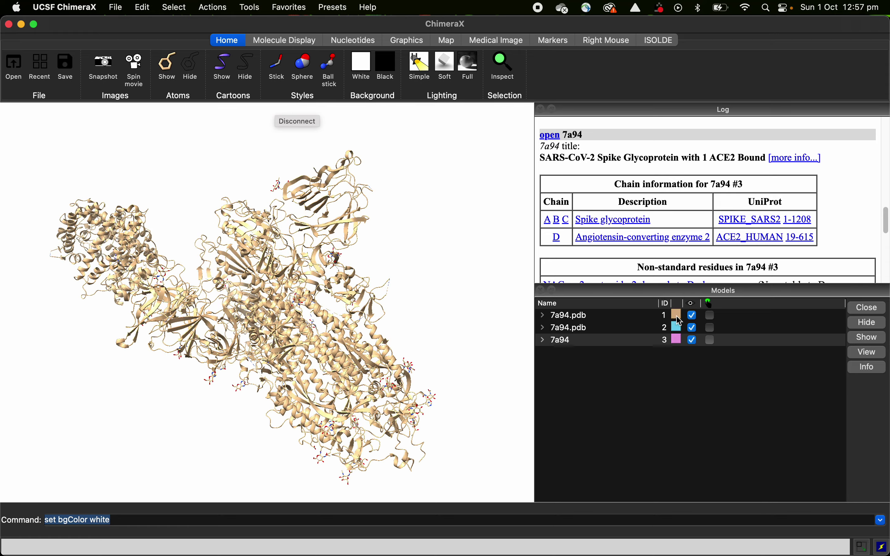
click(692, 315)
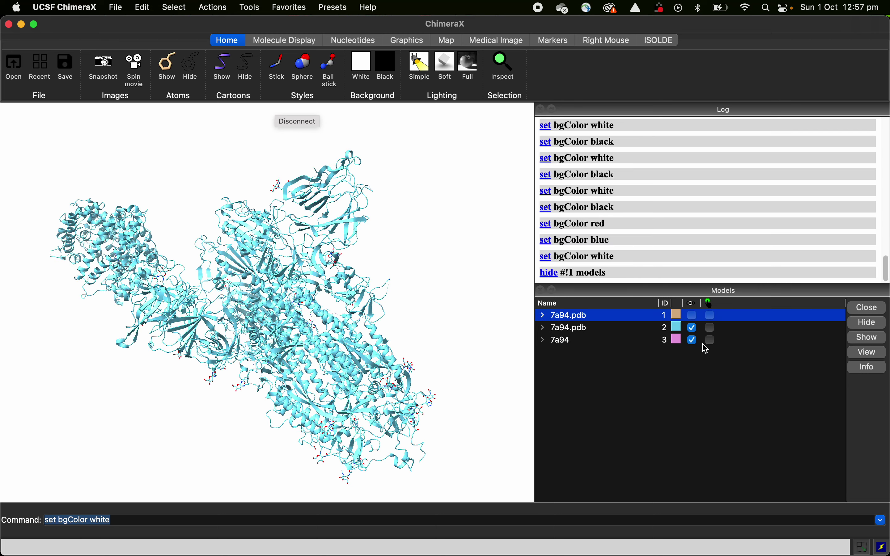
click(692, 328)
drag(390, 383, 373, 403)
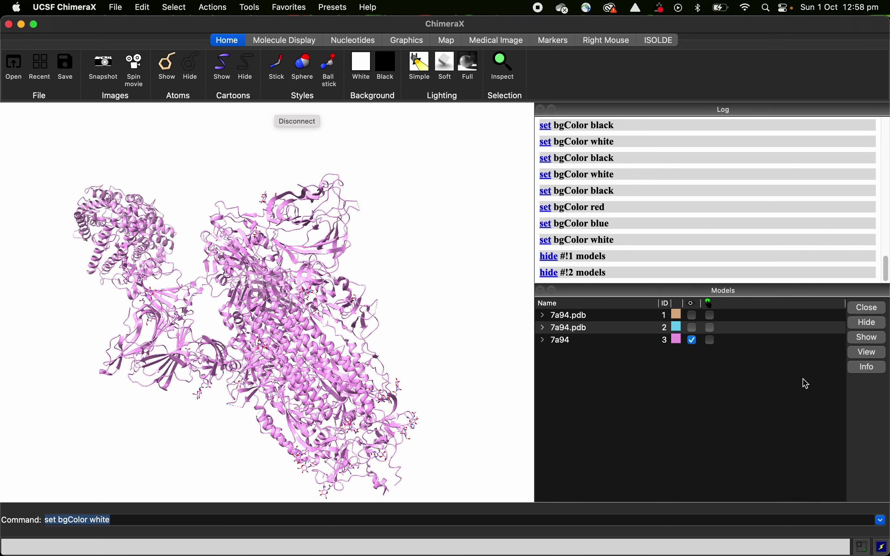
- Show the two hidden 7a94.pdb models (#1 and #2) again so all three models are displayed
drag(373, 364, 596, 328)
click(694, 317)
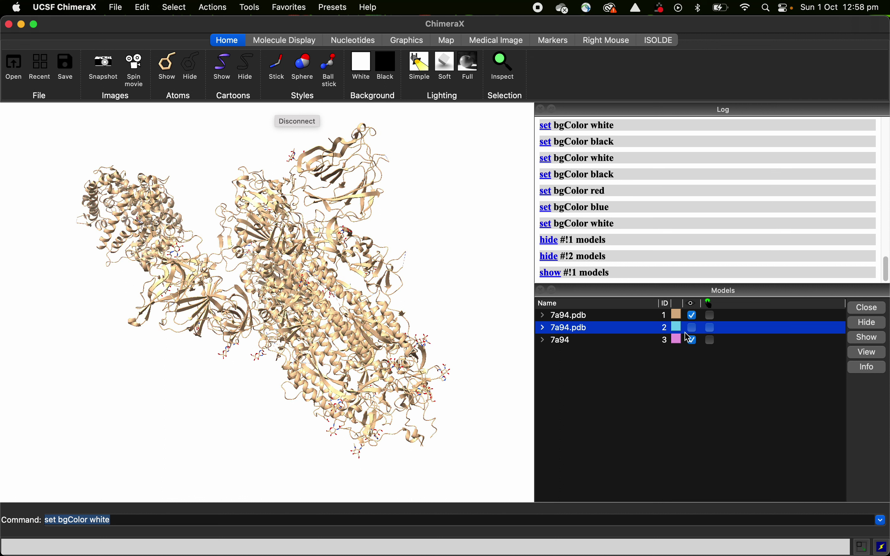
click(694, 328)
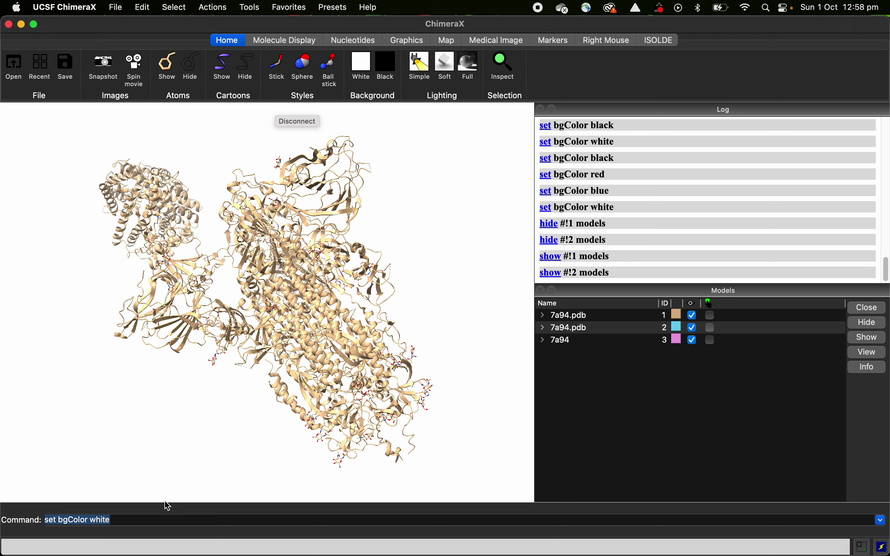
drag(275, 265, 263, 285)
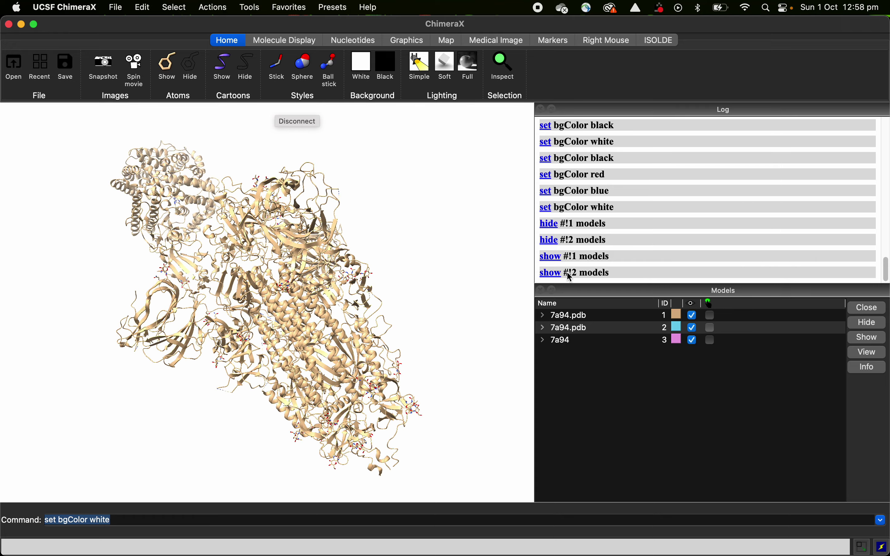
- Hide models #2 and #3 and colour model #1 red with the command "colour #1 red"
click(693, 327)
click(693, 340)
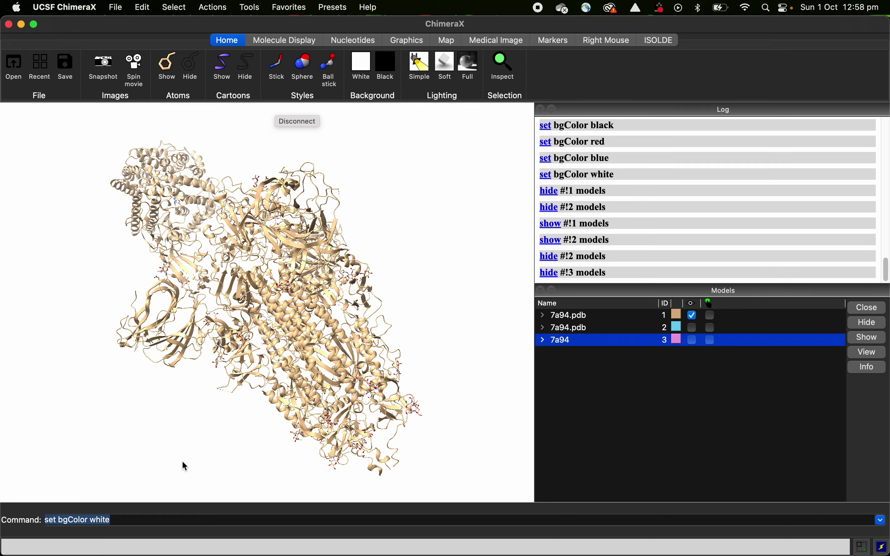
text(colour #1)
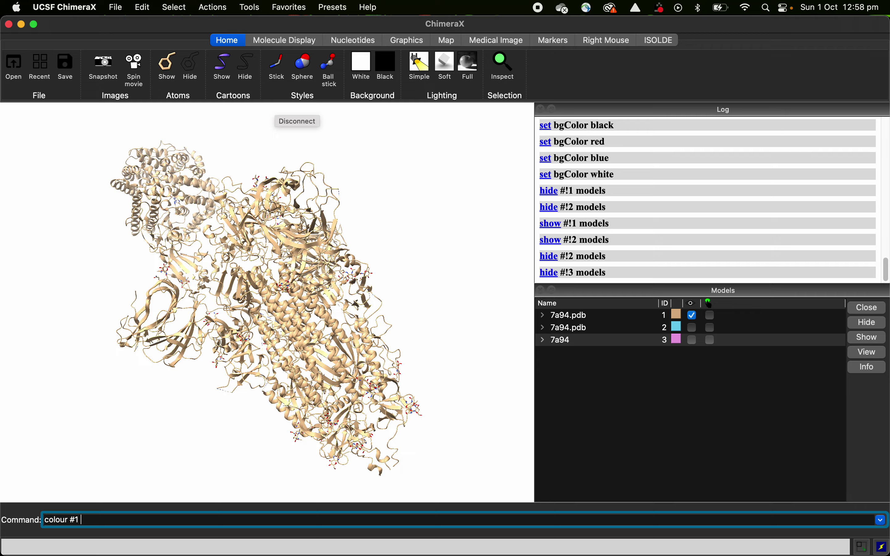
text( red)
key(Return)
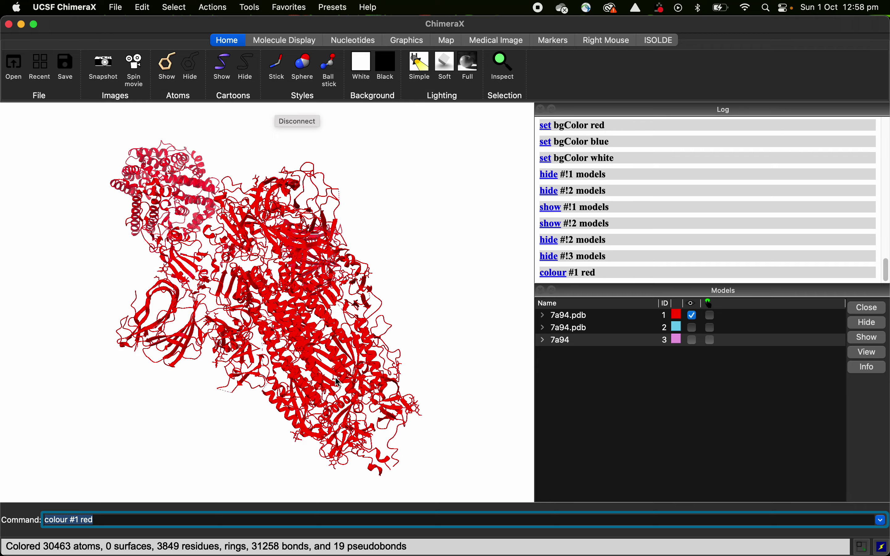
drag(338, 382, 363, 297)
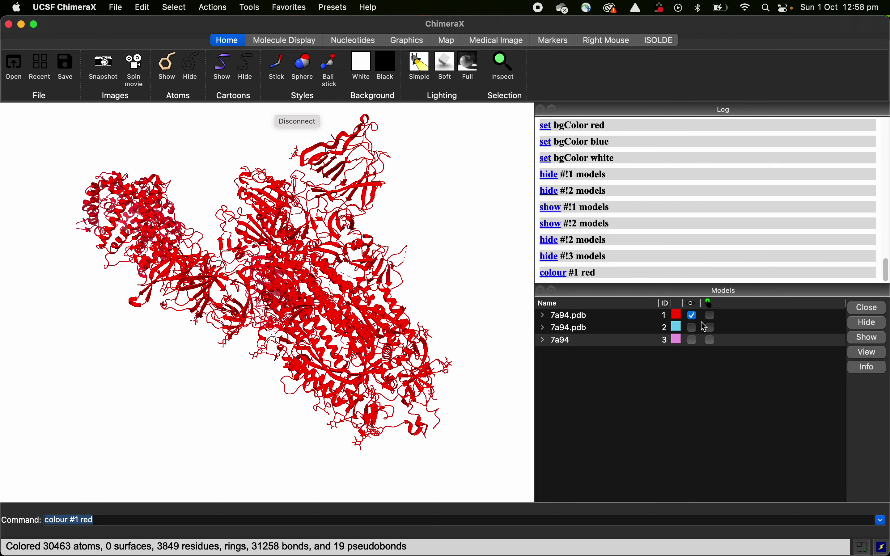
- Show models #2 and #3 again and select each of the three models in turn, ending with only #3 selected
click(710, 315)
click(692, 327)
click(692, 340)
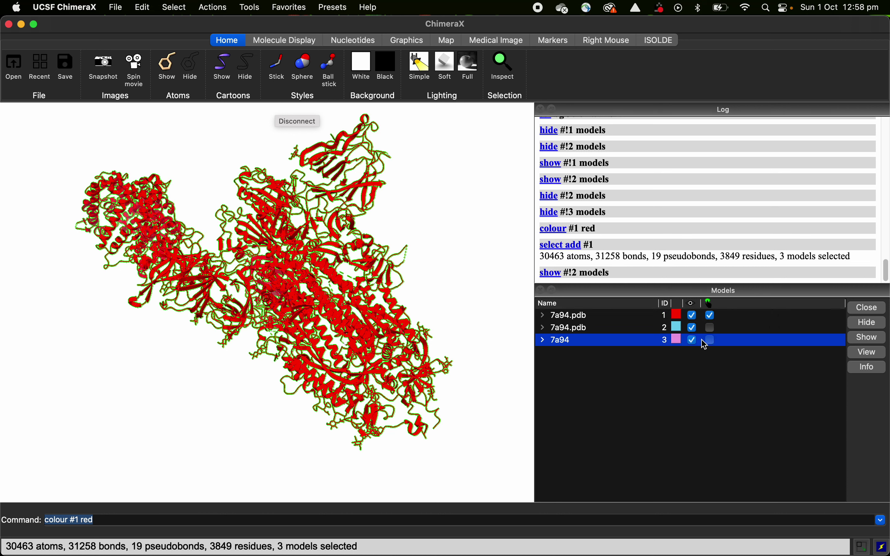
click(710, 327)
click(710, 315)
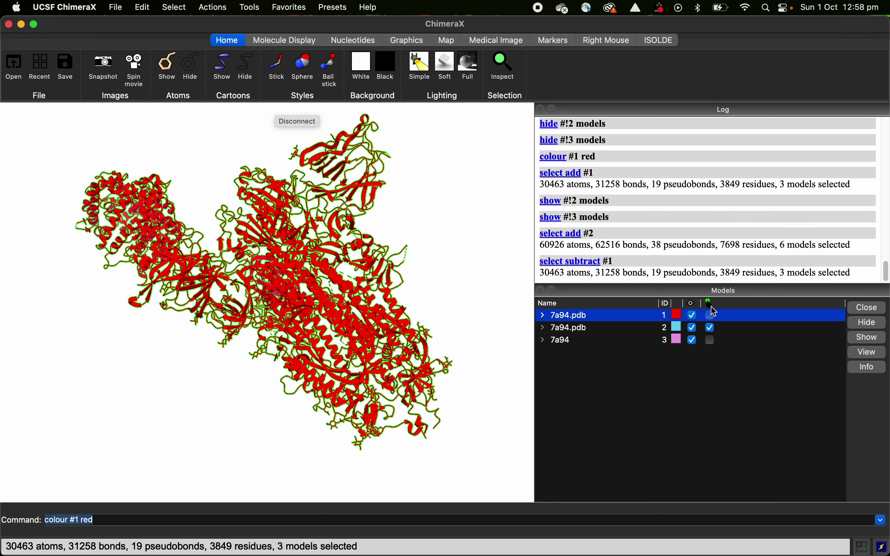
click(711, 340)
click(711, 328)
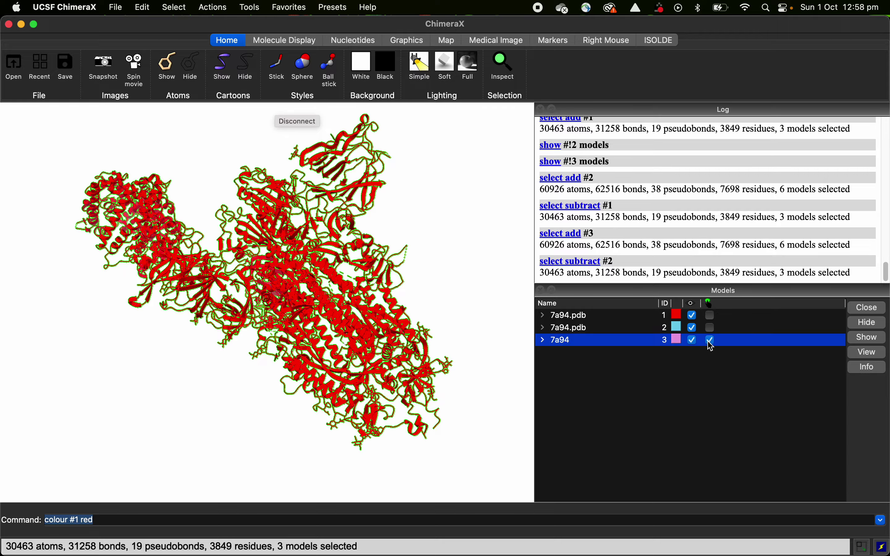
- Hide all three models and clear the selection, display only model #1 again, and select and deselect it
click(692, 315)
click(693, 328)
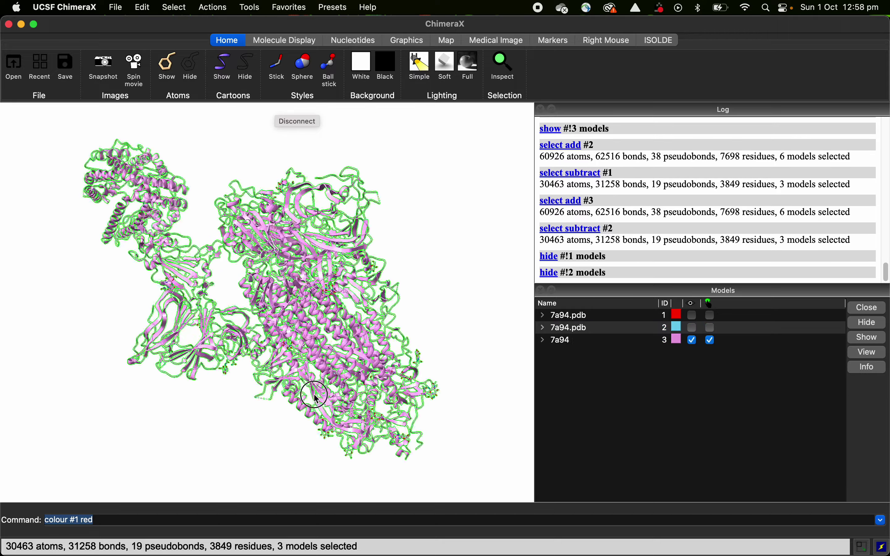
click(710, 340)
click(692, 340)
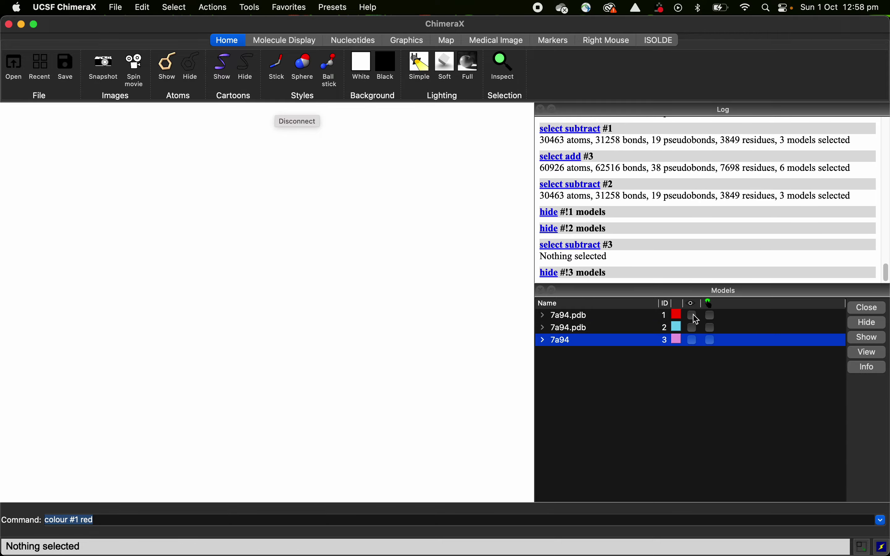
click(693, 315)
click(710, 316)
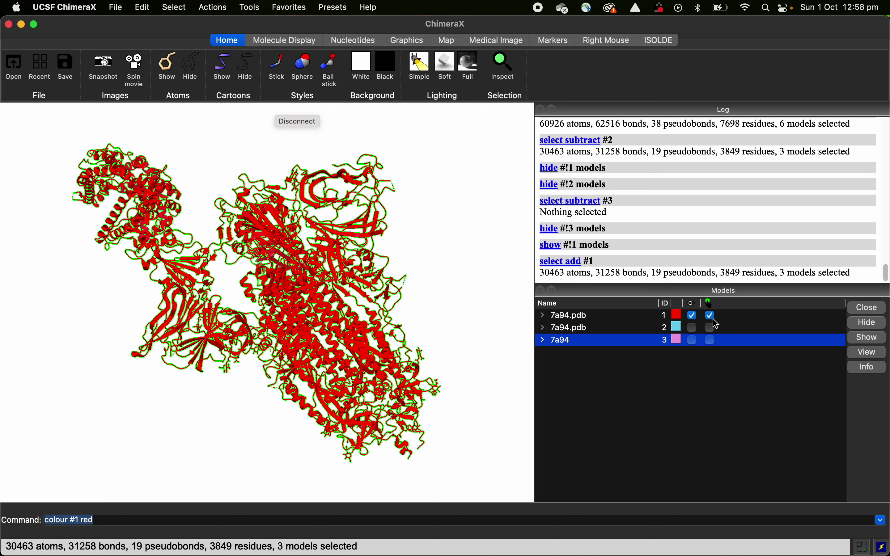
click(710, 316)
- Close models #2 and #3 together so only the red 7a94.pdb model (#1) remains open
click(598, 340)
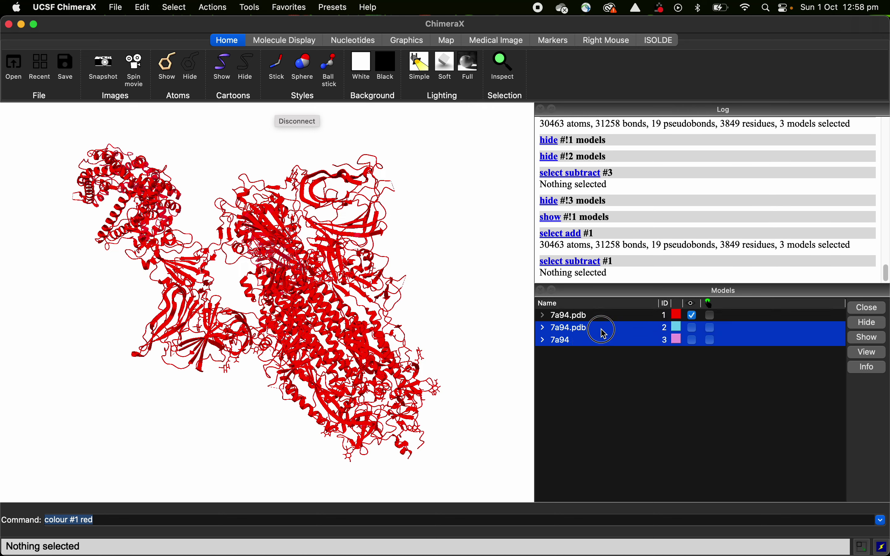
shift+click(598, 330)
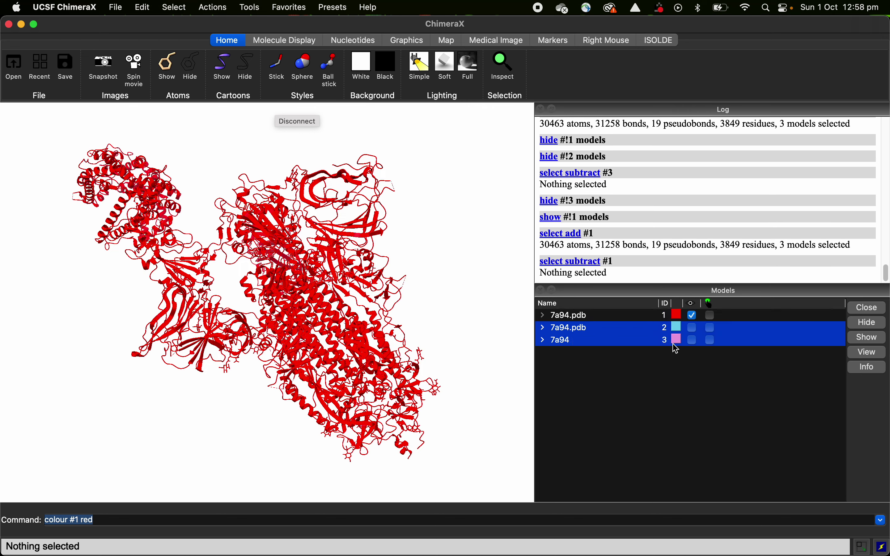
click(872, 308)
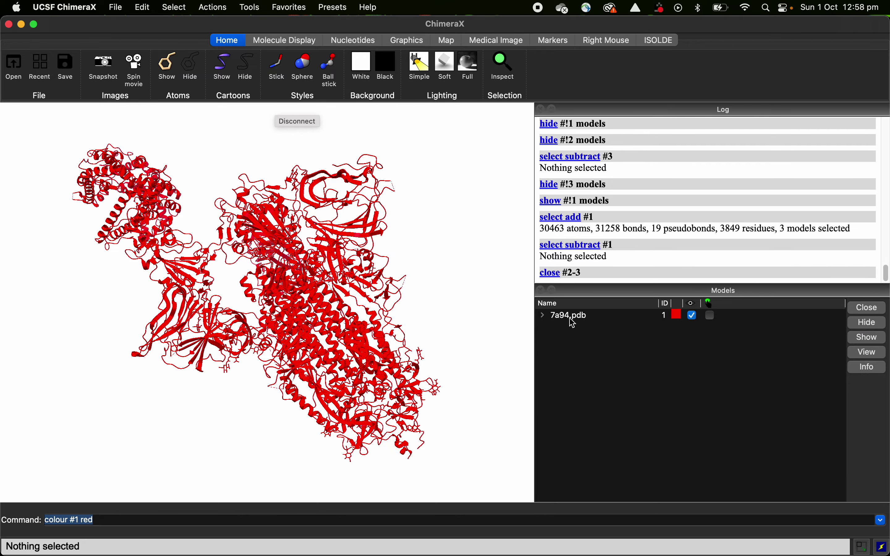
- Examine the red 7a94.pdb structure from several sides and its helices and strands up close
drag(364, 279, 257, 206)
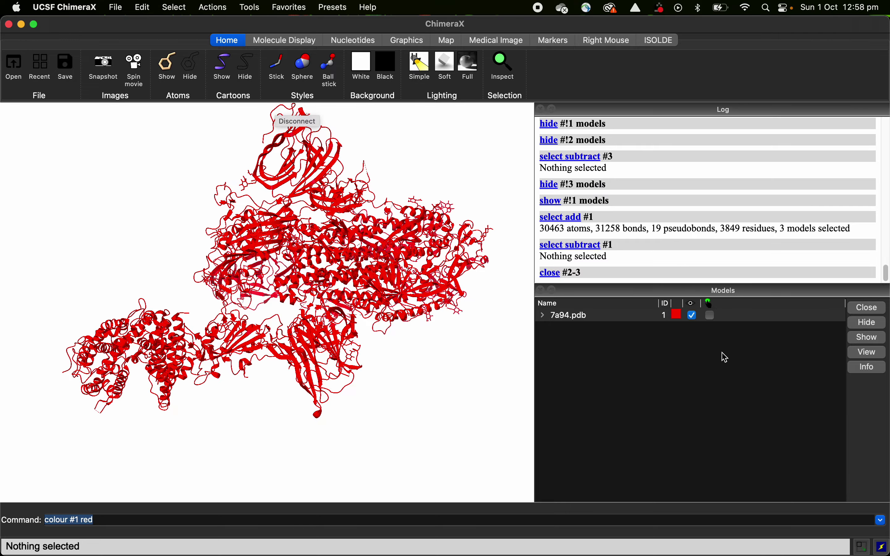
drag(438, 403, 327, 340)
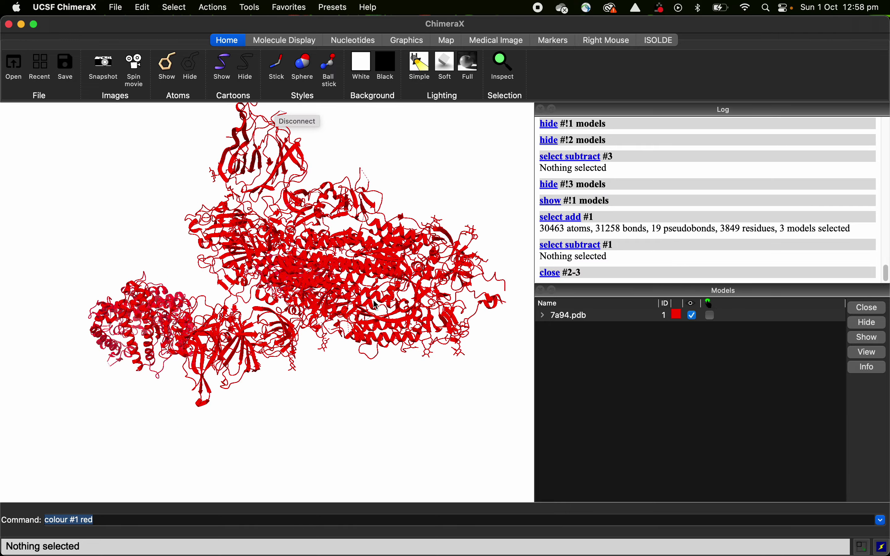
drag(373, 302, 309, 386)
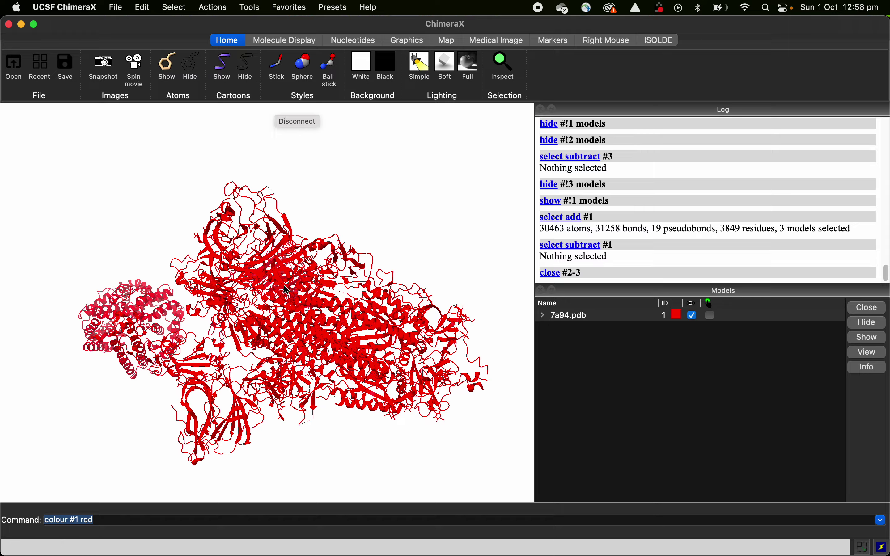
drag(287, 290, 136, 70)
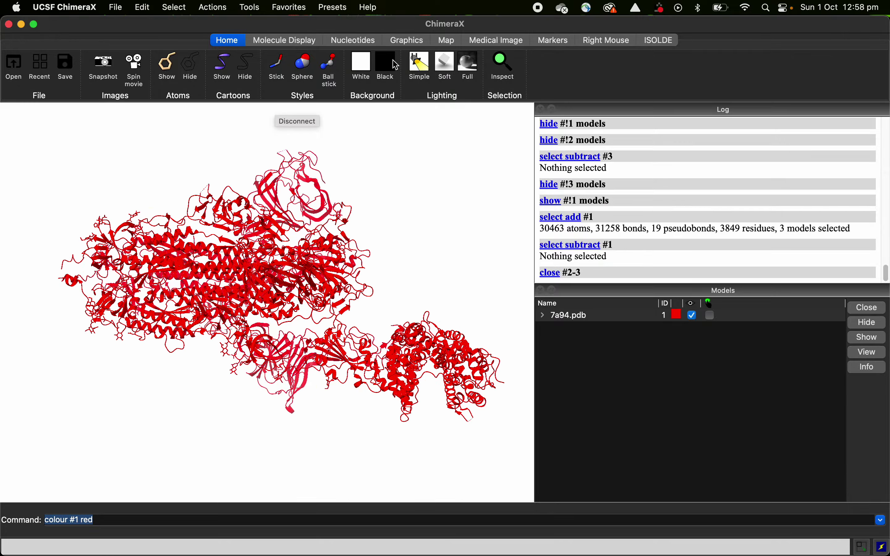
mouse_move(278, 107)
mouse_down()
mouse_move(298, 111)
mouse_move(275, 122)
mouse_up()
click(285, 41)
drag(257, 257, 329, 195)
drag(309, 154, 355, 333)
scroll(300, 329, up, 5)
scroll(300, 328, up, 5)
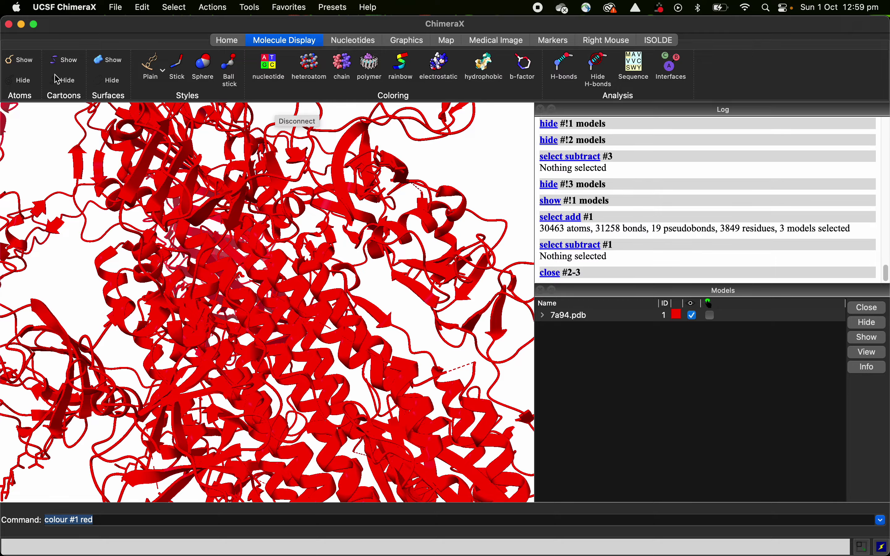
drag(234, 203, 209, 196)
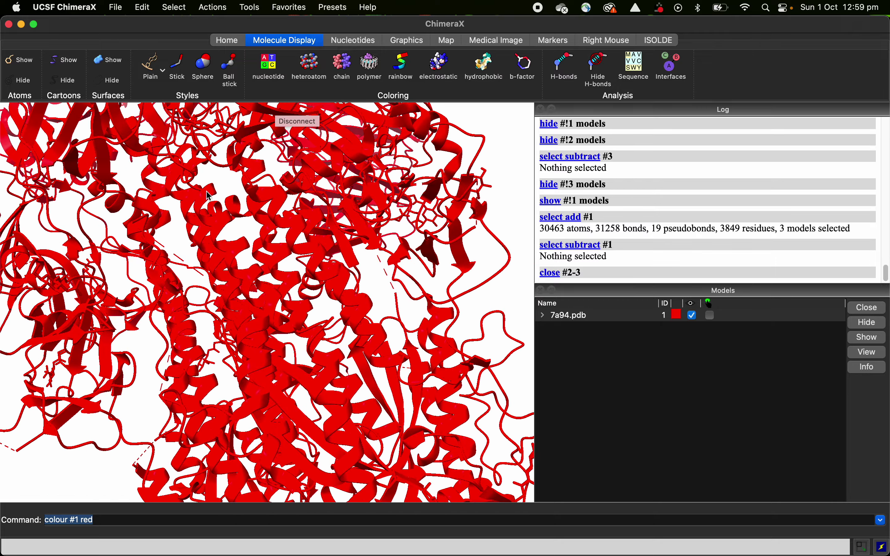
drag(263, 280, 393, 354)
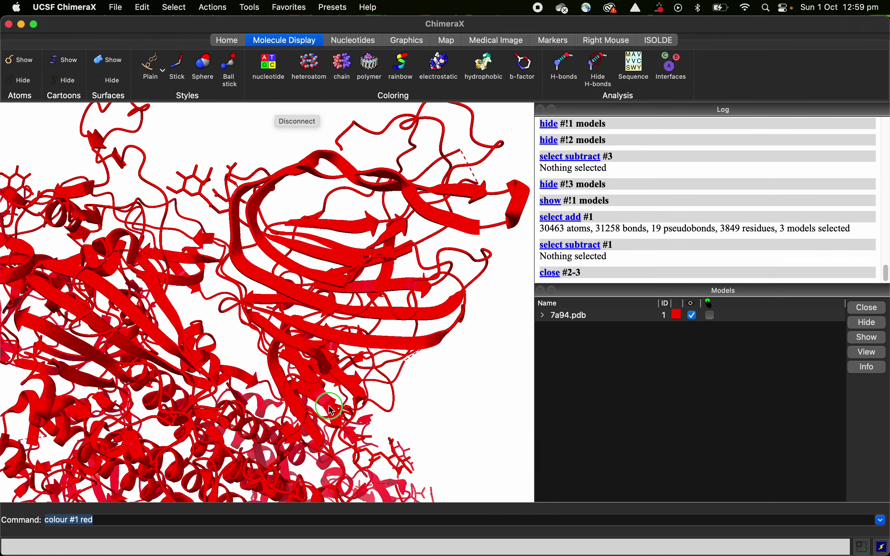
- Hide the model's cartoons and show all of its atoms instead
drag(331, 410, 46, 115)
click(61, 81)
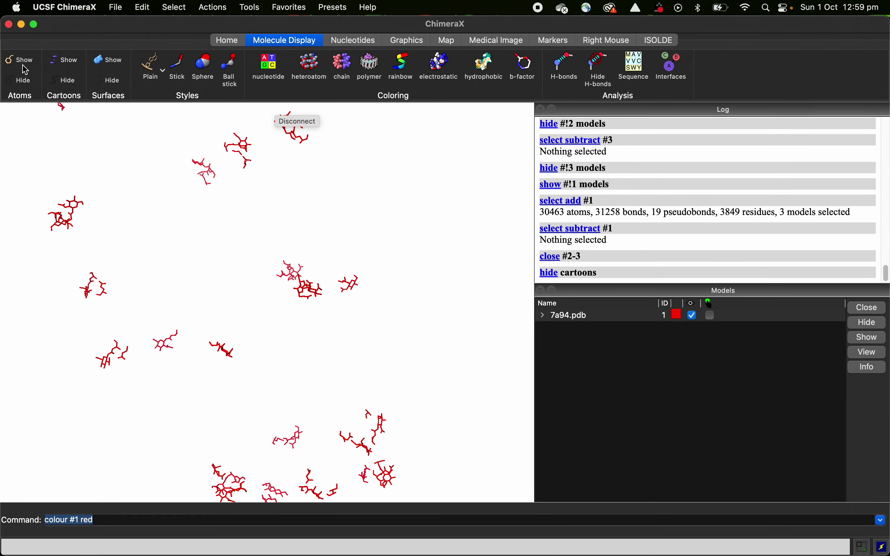
click(28, 63)
scroll(356, 168, down, 5)
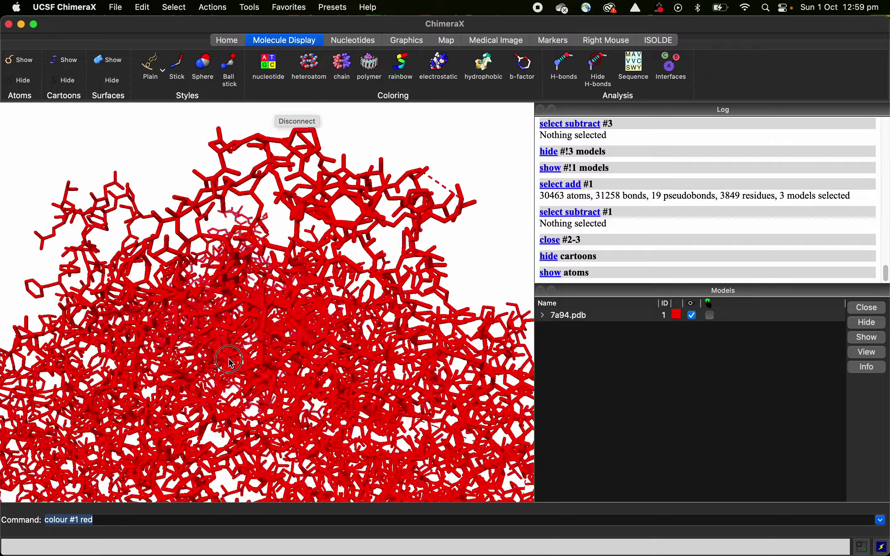
drag(356, 168, 264, 128)
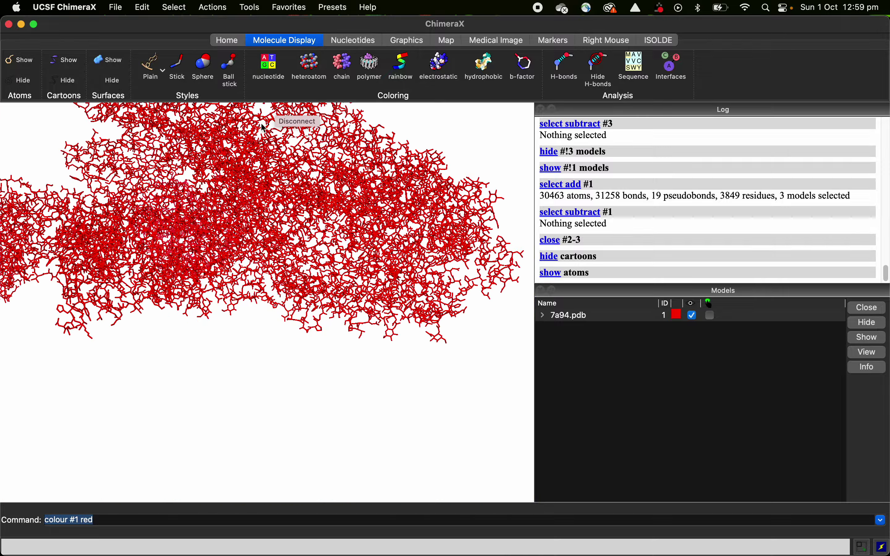
- Replace the displayed atoms with the molecular surfaces, and turn the cartoons and atoms back on inside them
click(19, 81)
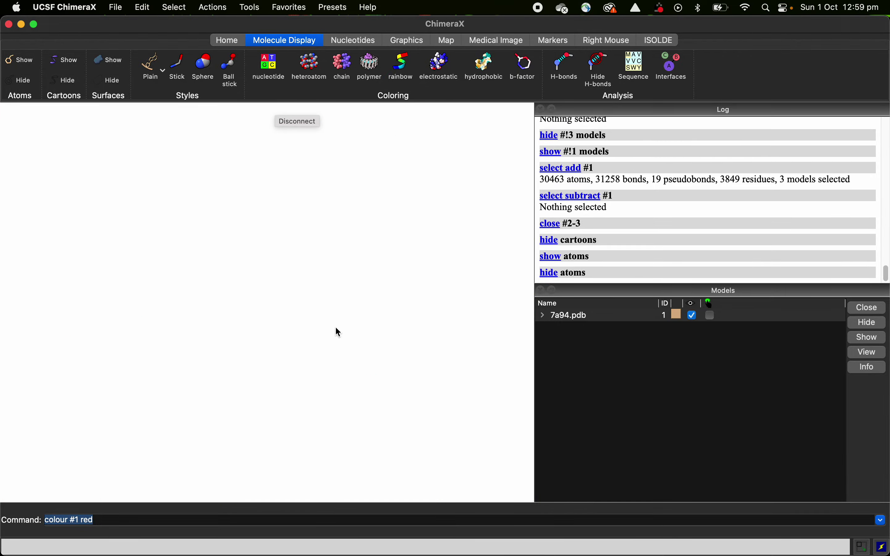
drag(315, 226, 262, 375)
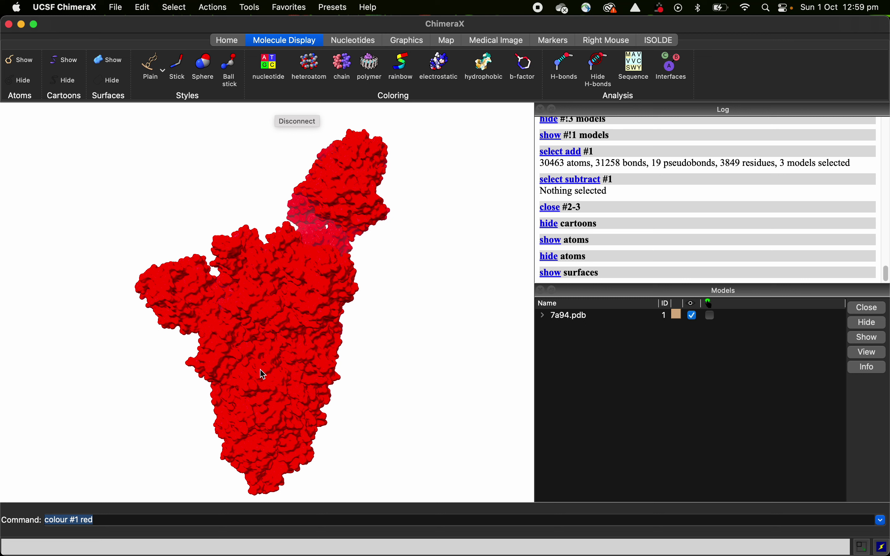
click(62, 62)
click(20, 60)
- Make the surfaces 80% transparent with the command "transparency 80" to reveal the cartoons and atoms inside
text(tra)
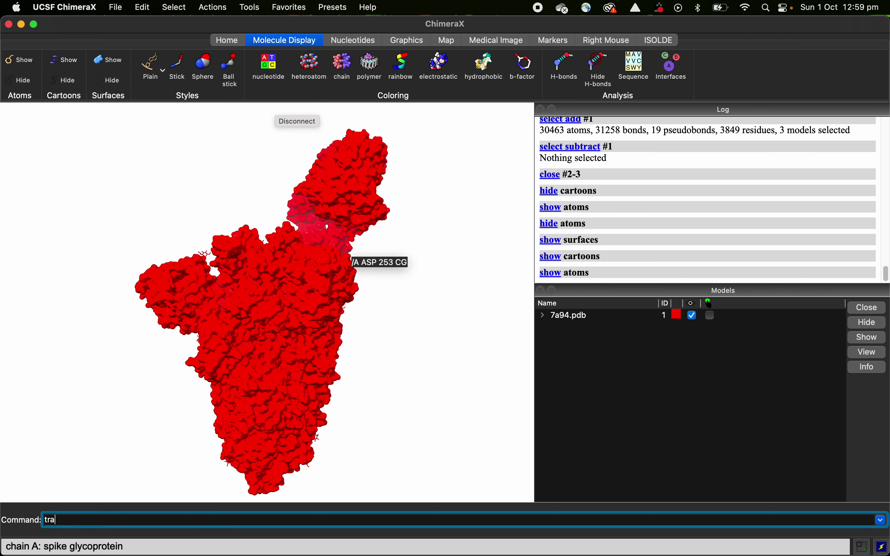
text(nopare)
key(super+a)
text(transparency 80)
key(Return)
drag(420, 254, 403, 288)
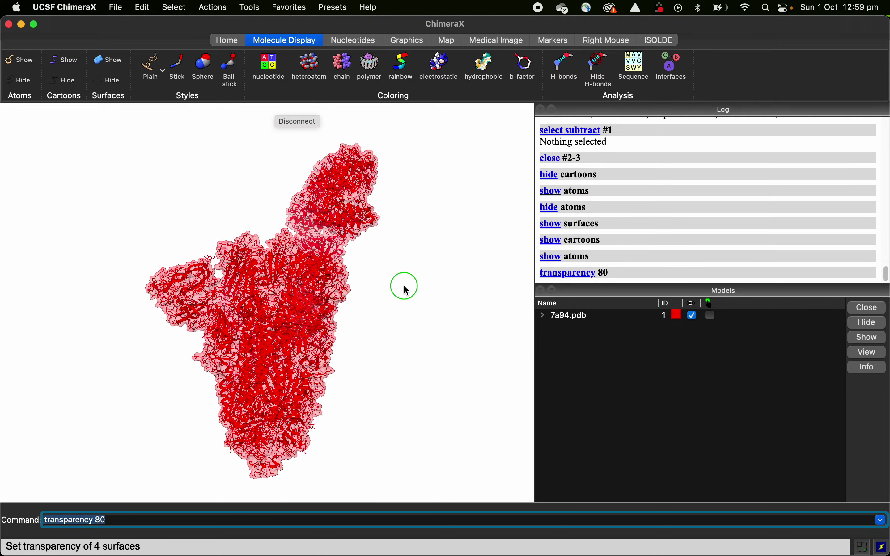
scroll(404, 289, up, 5)
drag(377, 334, 304, 281)
scroll(327, 279, up, 5)
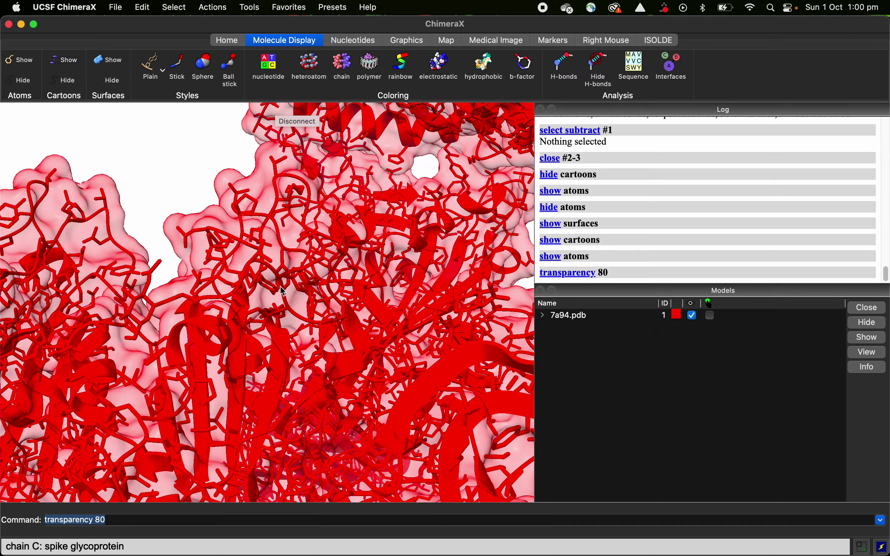
scroll(341, 338, down, 10)
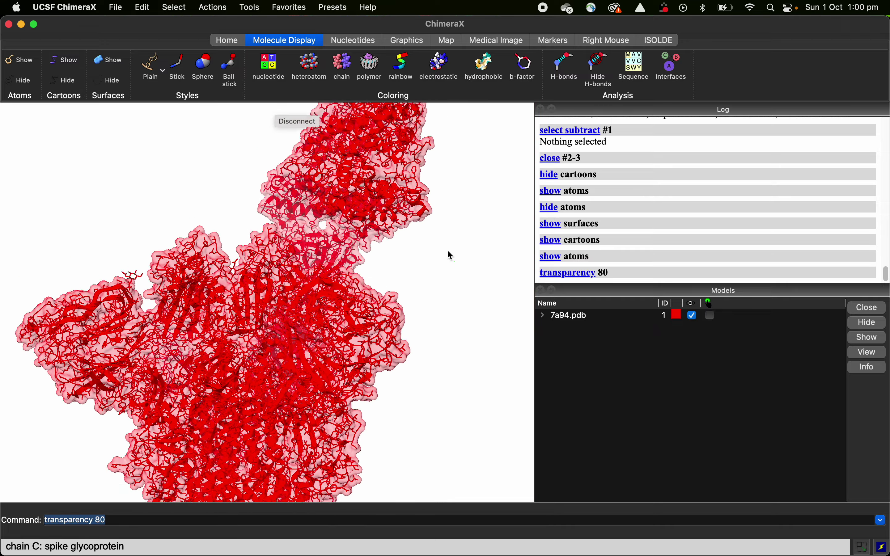
- Hide the model's surfaces and atoms, leaving only the cartoons displayed
drag(448, 249, 164, 66)
click(109, 81)
click(19, 80)
- Identify the chain of the ACE2 part and select it with the command "sel /D"
drag(280, 302, 317, 345)
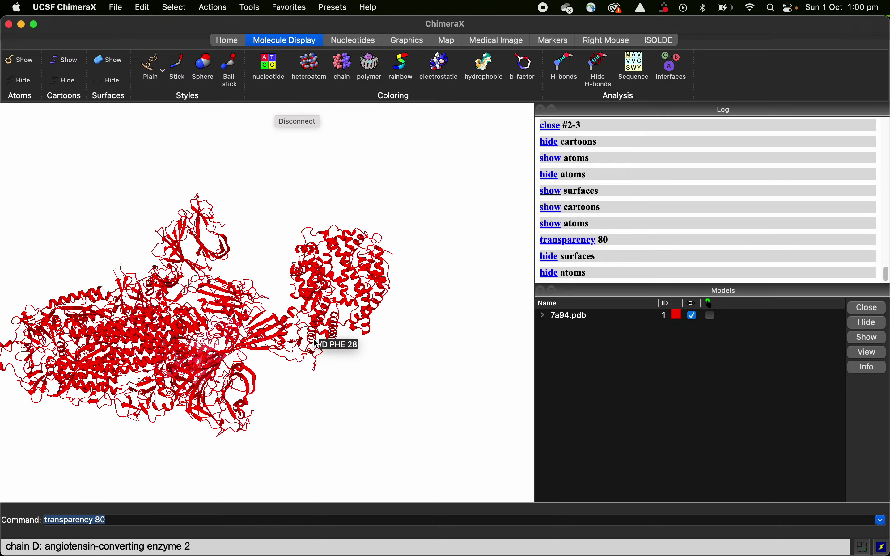
text(sel /D)
key(Return)
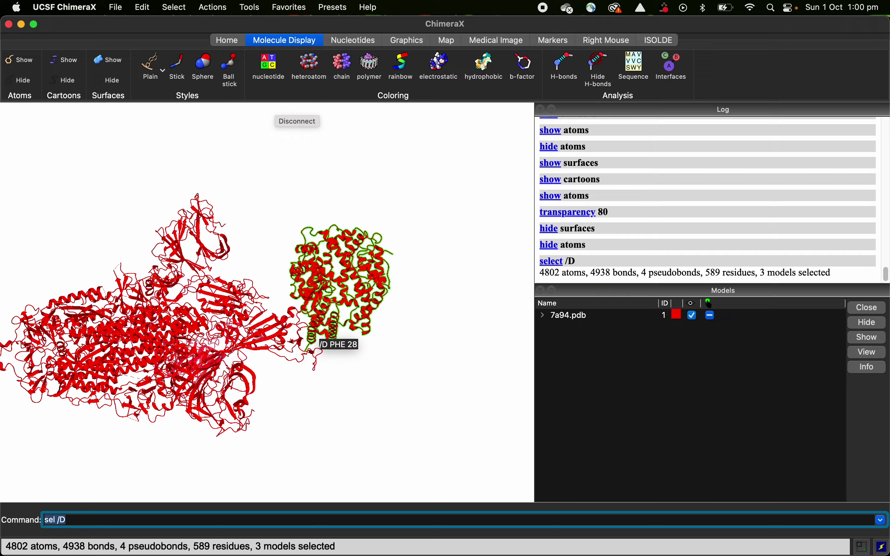
drag(256, 348, 133, 154)
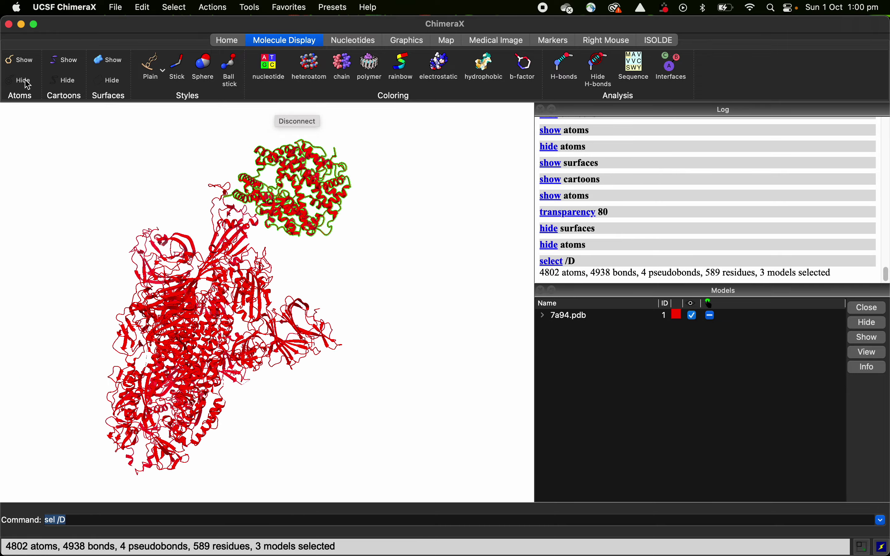
- Replace the selected ACE2 chain's cartoon with its molecular surface and inspect where the spike contacts it
click(65, 82)
click(117, 60)
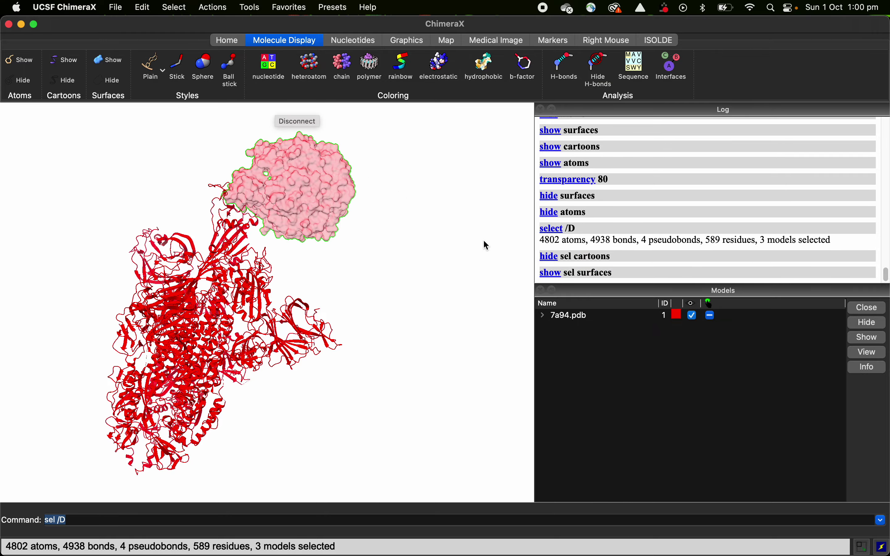
scroll(283, 315, up, 5)
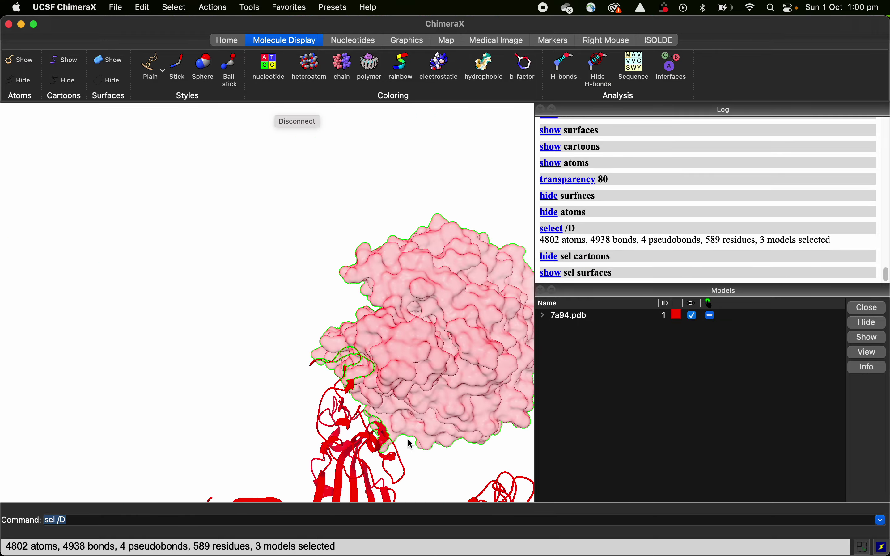
drag(407, 438, 355, 475)
scroll(355, 474, up, 8)
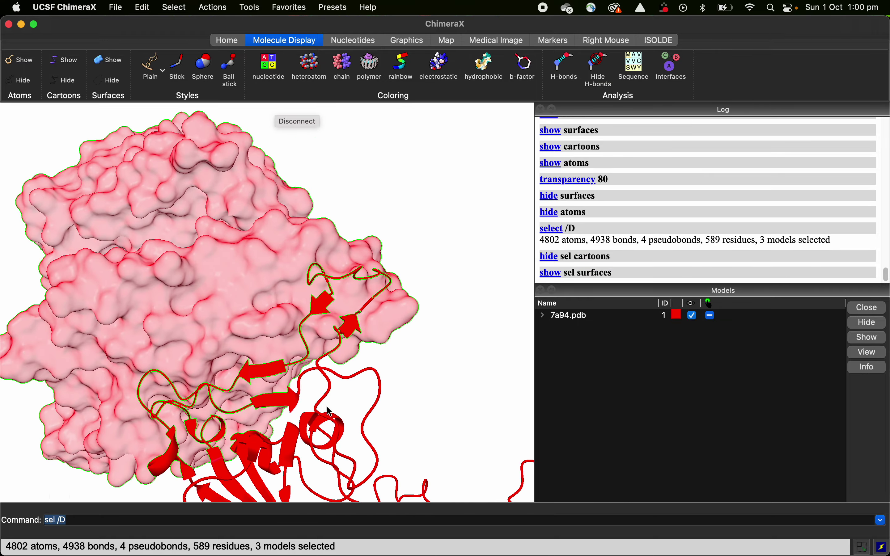
drag(325, 366, 342, 336)
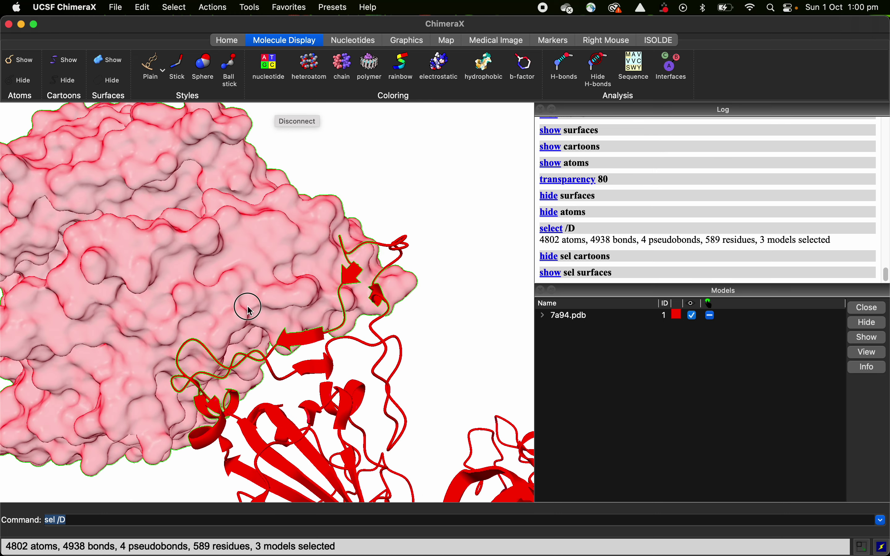
drag(246, 308, 144, 131)
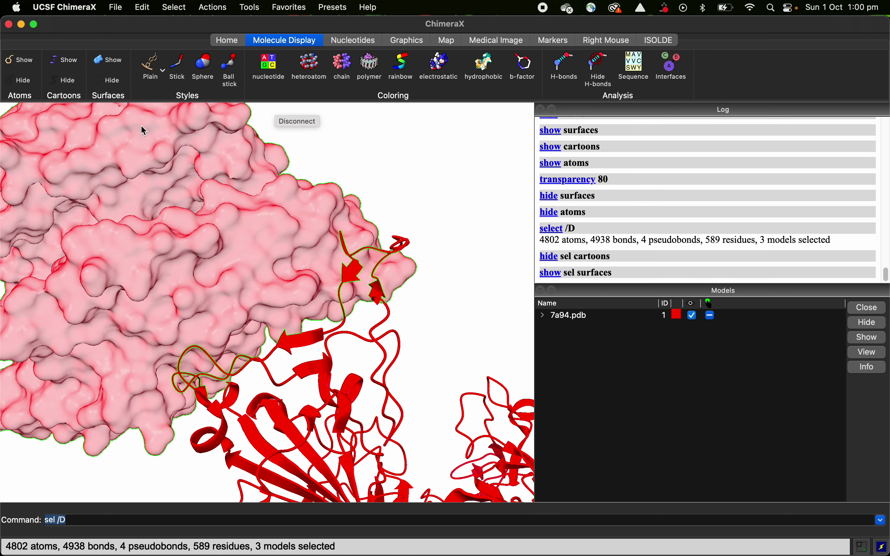
- Hide the selected ACE2 chain's surface and show its cartoon again
click(108, 81)
click(65, 59)
drag(221, 239, 271, 157)
- Area-select the outer half of ACE2, show the surface for that part only, and clear the selection
ctrl+drag(118, 404, 308, 149)
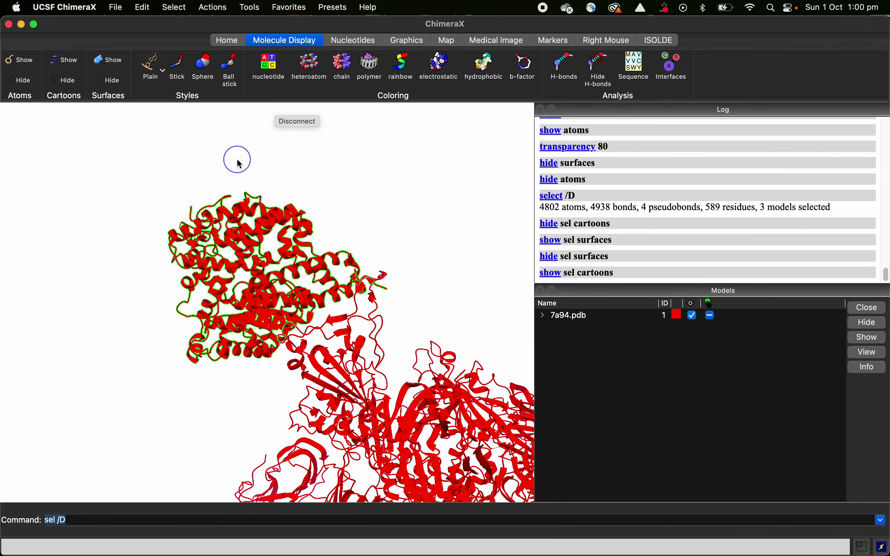
click(108, 60)
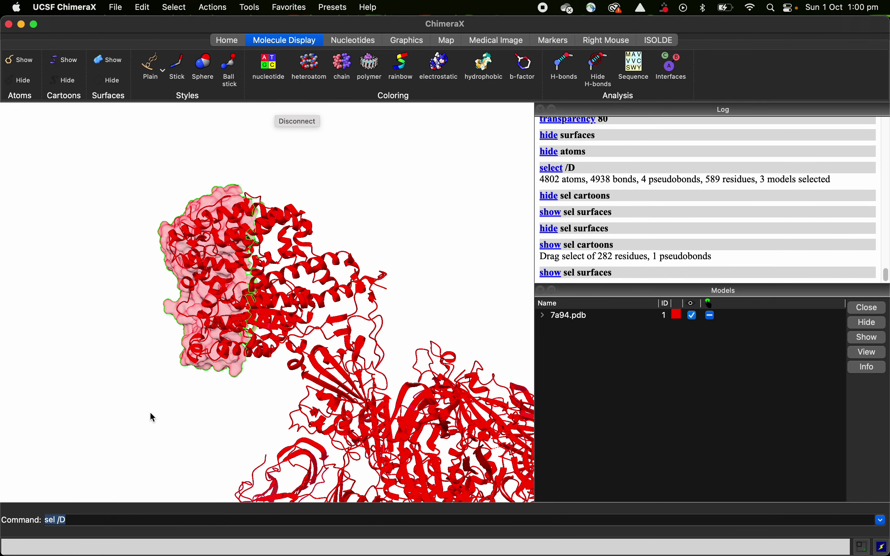
ctrl+click(149, 412)
- Area-select the other half of ACE2 with the adjoining spike tip, show its atoms, and clear the selection
ctrl+drag(266, 162, 403, 366)
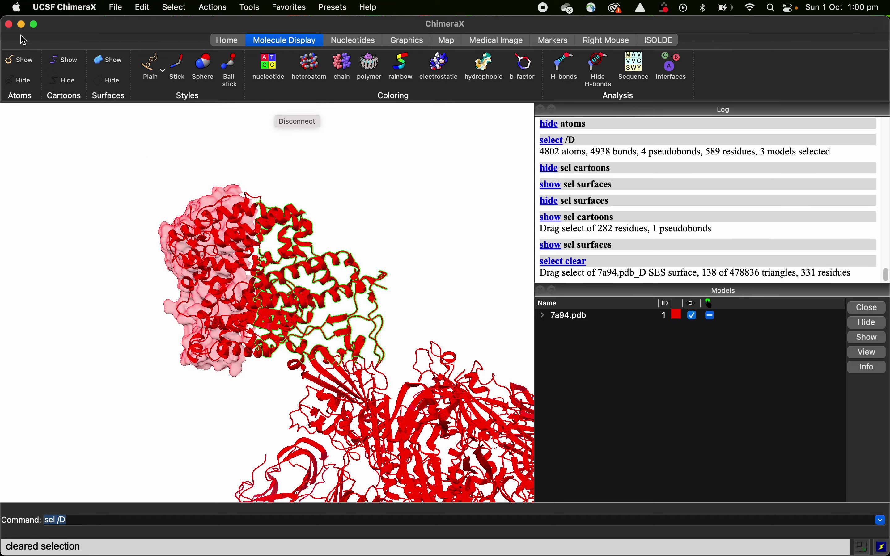
click(21, 60)
ctrl+click(269, 424)
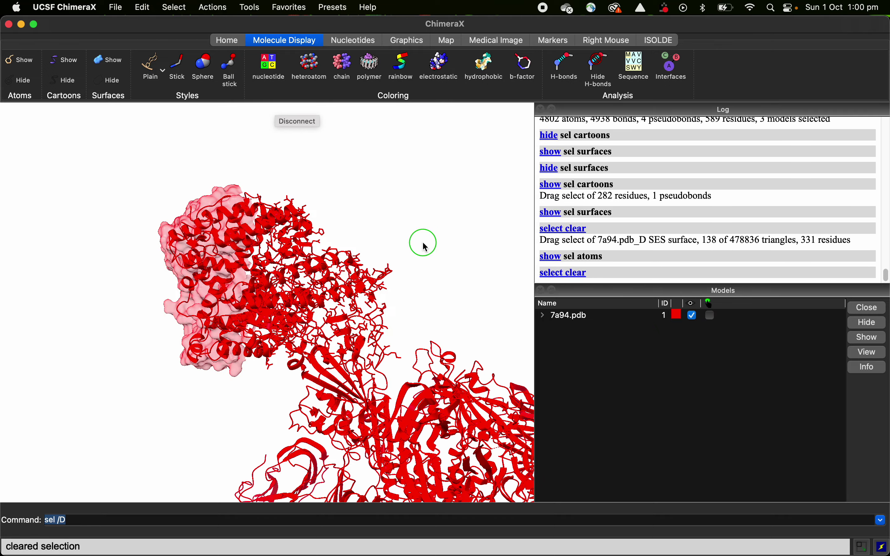
scroll(423, 245, up, 5)
drag(392, 252, 331, 280)
scroll(331, 279, down, 5)
- Hide all surfaces and atoms so that only the cartoons of the model are displayed
click(107, 81)
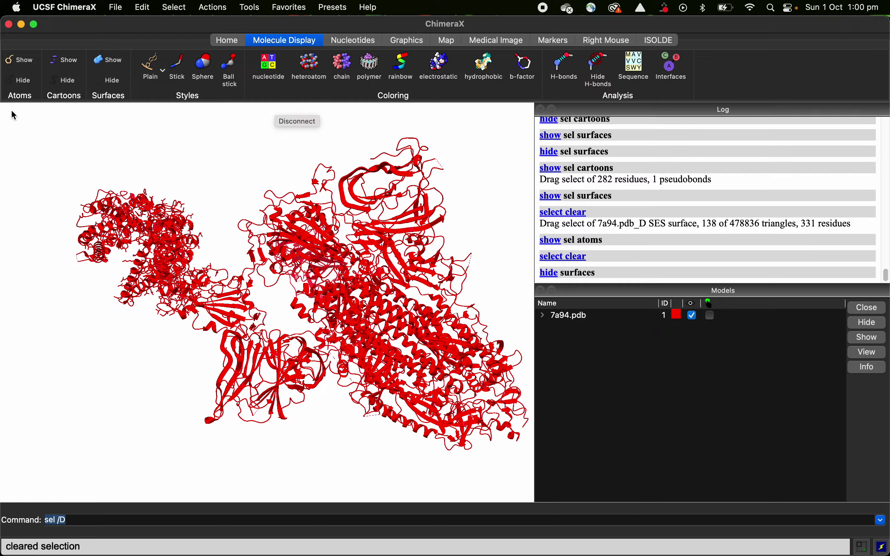
click(35, 83)
drag(236, 280, 225, 232)
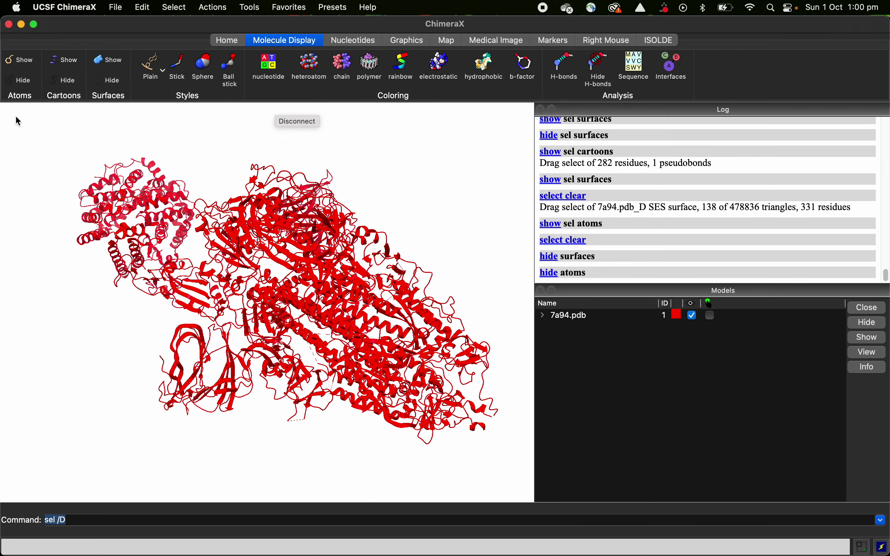
- Hide the cartoons and show the atoms of the whole model
click(64, 81)
click(20, 60)
scroll(315, 415, up, 5)
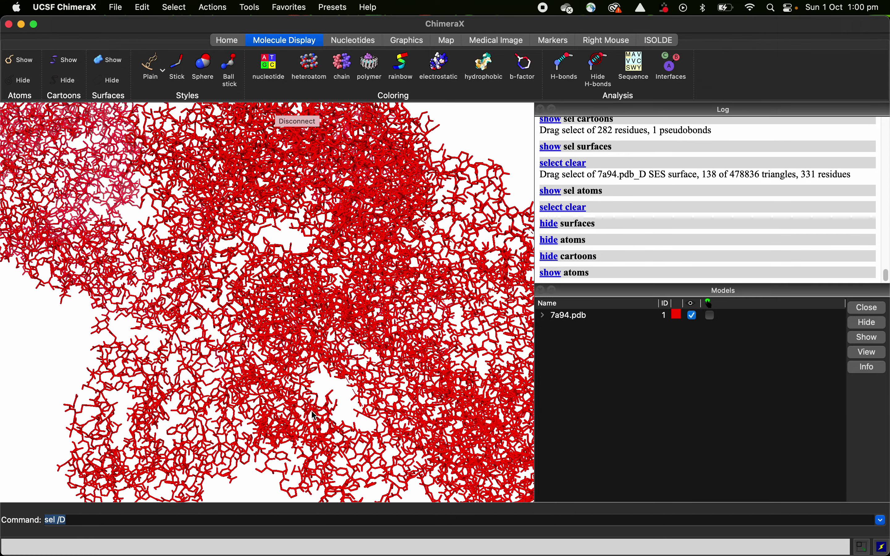
scroll(314, 416, up, 5)
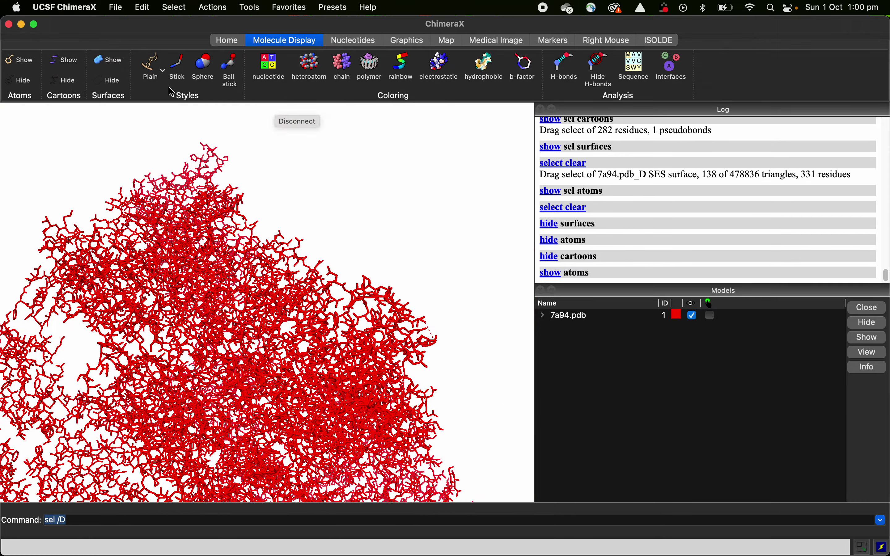
scroll(333, 293, up, 5)
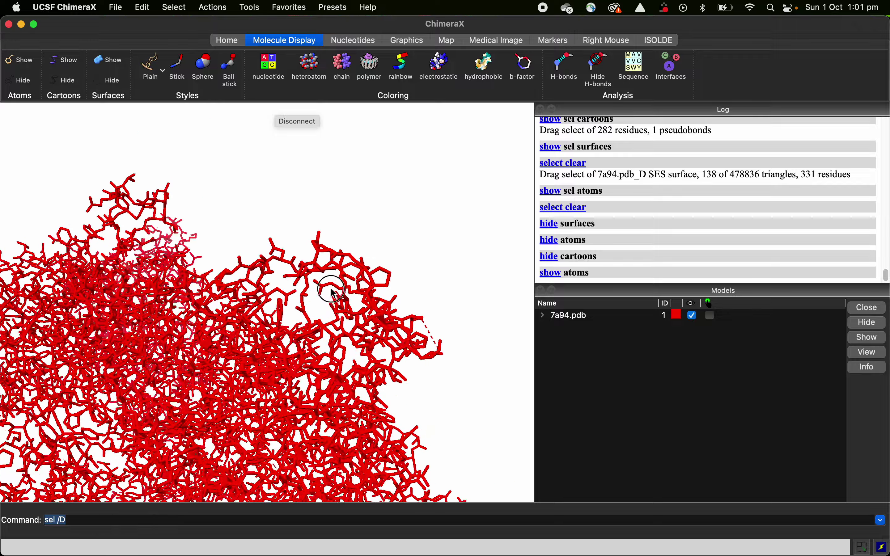
- Change the display style of all atoms to Sphere
click(204, 67)
scroll(302, 299, down, 5)
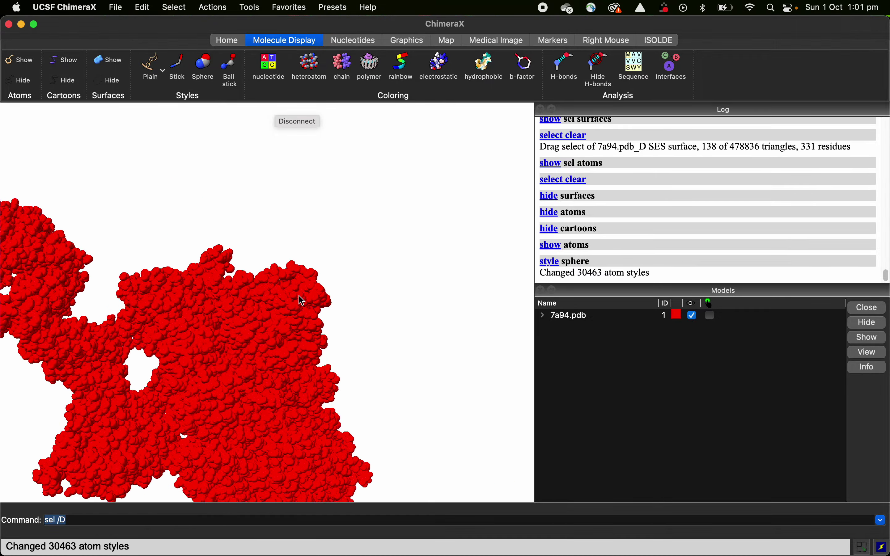
middle_drag(301, 300, 309, 226)
- Change all atoms to the Ball stick style and look at them up close
click(230, 68)
scroll(357, 224, up, 5)
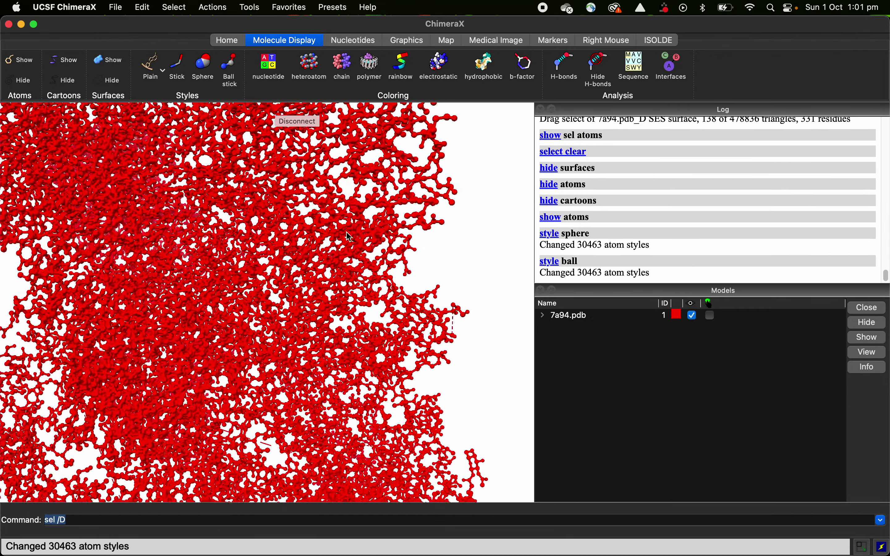
scroll(290, 406, down, 3)
scroll(287, 403, up, 5)
- Switch the atoms to the Stick style for comparison and return them to Ball stick
click(177, 68)
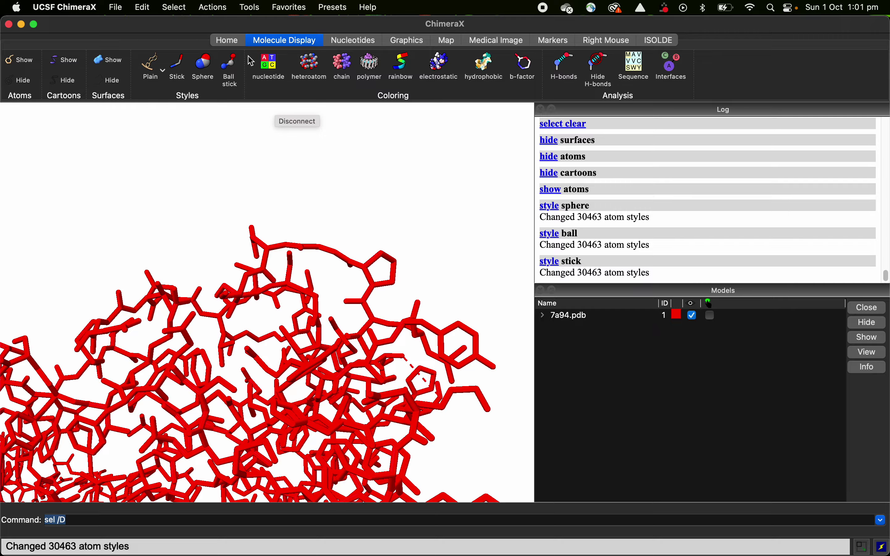
click(230, 60)
scroll(295, 315, down, 10)
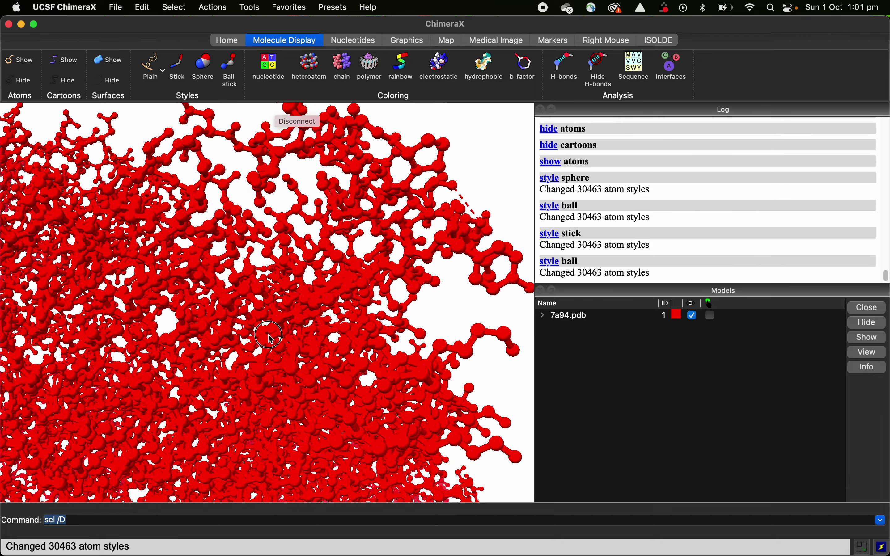
scroll(341, 334, down, 5)
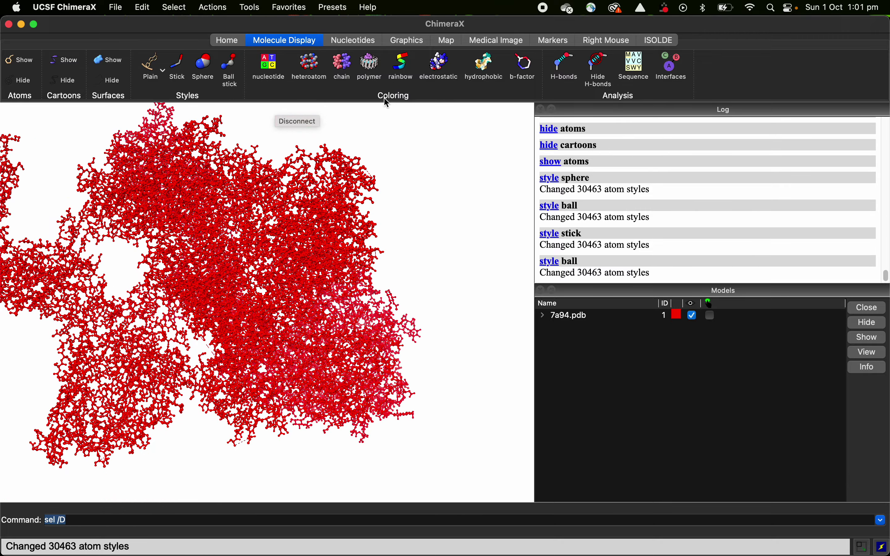
- Colour the ball-and-stick atoms by heteroatom and examine the element colours up close
drag(371, 220, 383, 120)
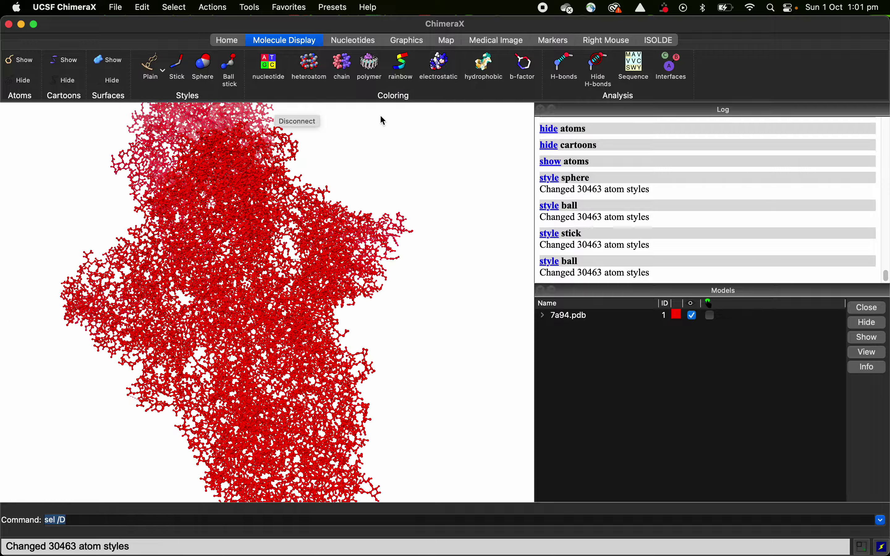
click(319, 76)
scroll(290, 258, up, 10)
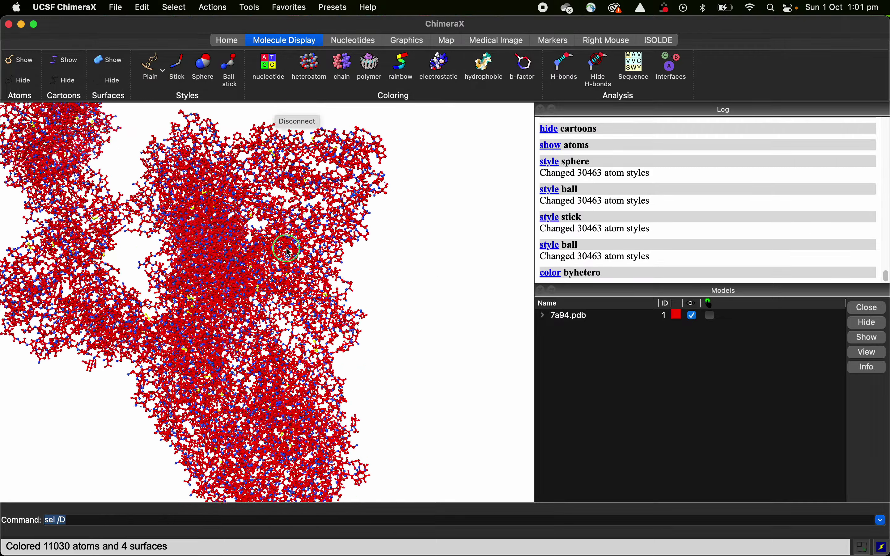
drag(294, 393, 312, 270)
scroll(327, 229, up, 10)
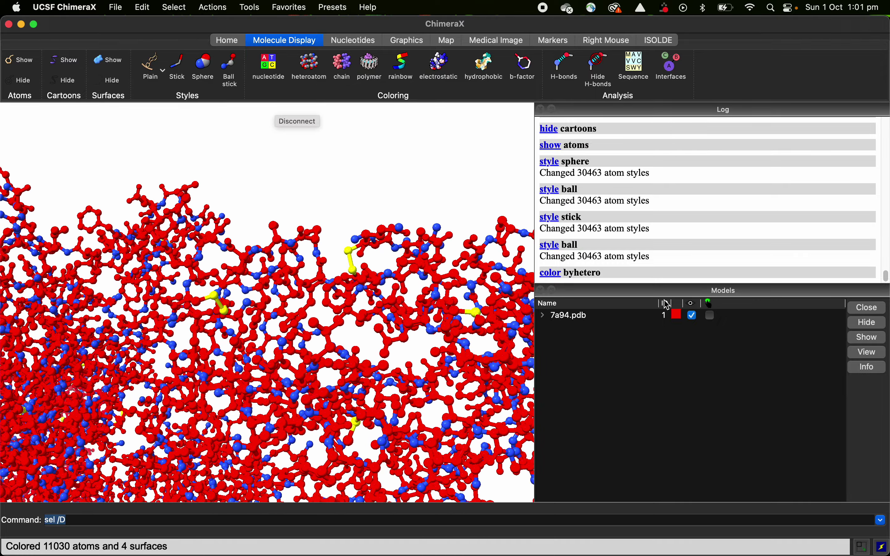
- Change the colour of model 7a94.pdb to purple (#bf5ded) at 100% opacity
click(676, 315)
click(382, 312)
click(373, 319)
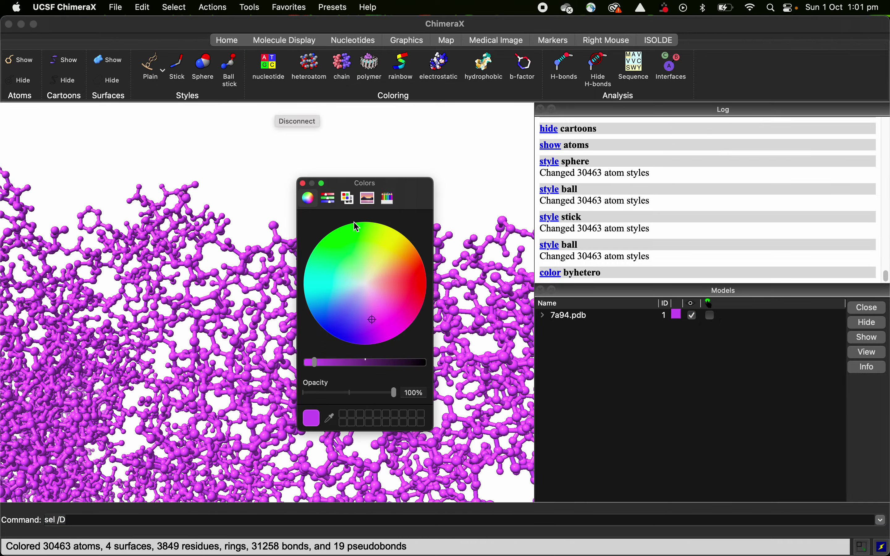
click(303, 183)
- Reapply heteroatom colouring over the purple model, clear the selection, and inspect the element colours
click(309, 66)
scroll(412, 295, up, 8)
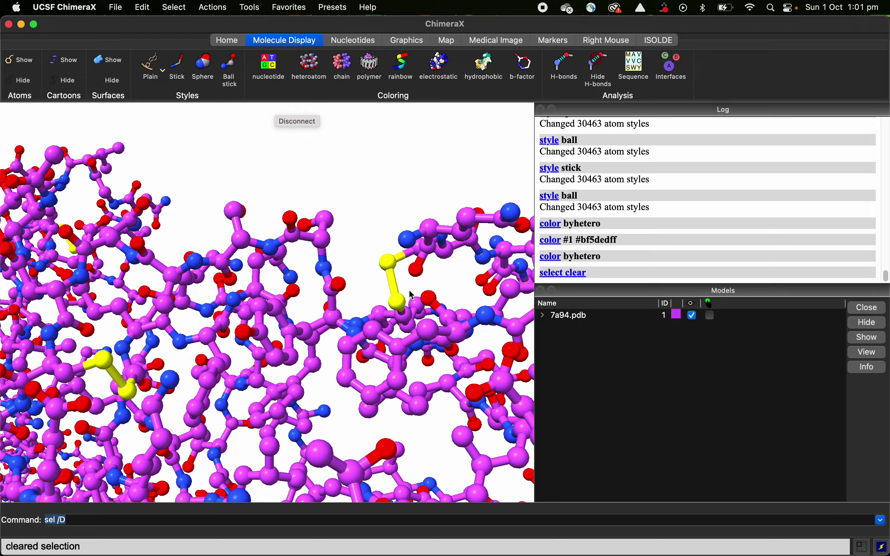
scroll(364, 423, down, 6)
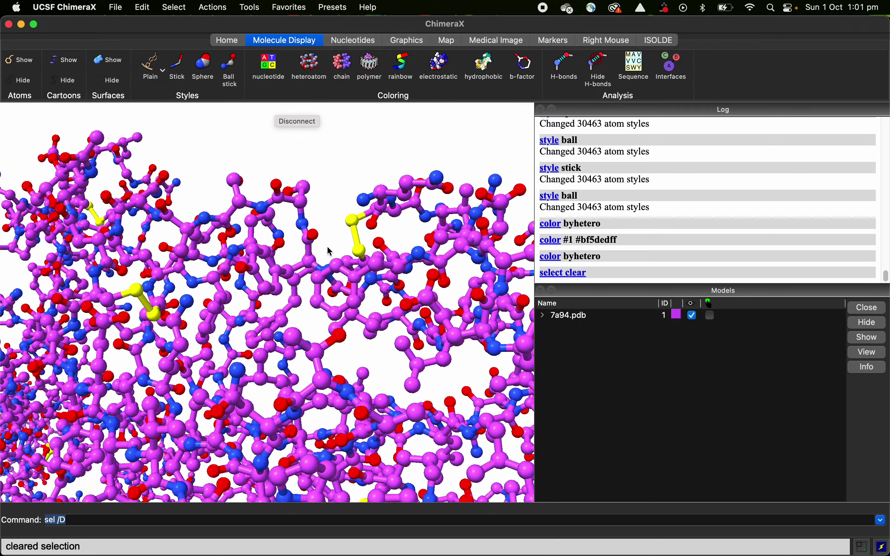
scroll(312, 220, down, 10)
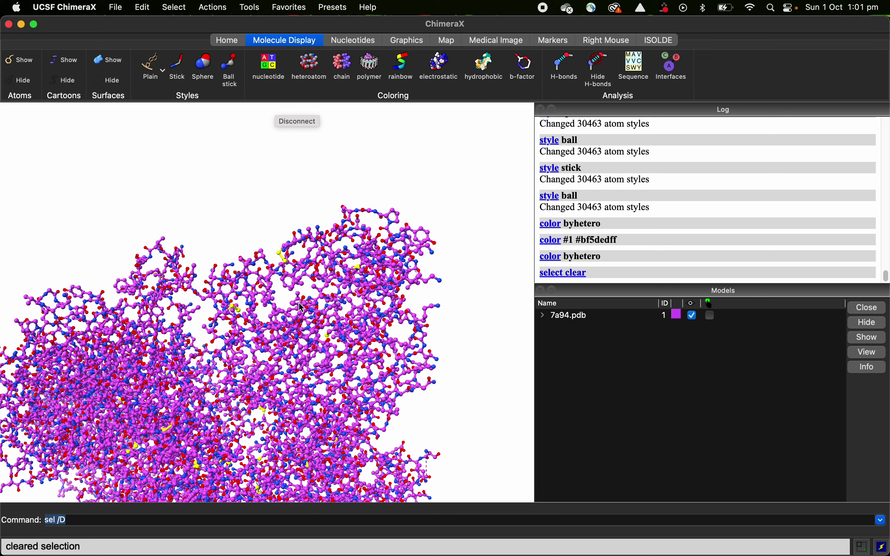
- Hide the atoms and display the whole model as cartoons
drag(302, 457, 279, 263)
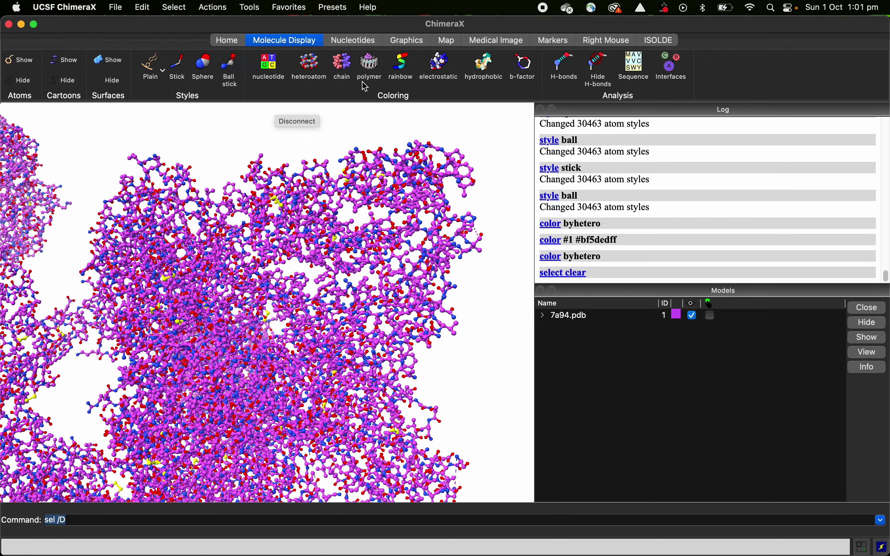
click(19, 80)
click(65, 59)
- Colour the cartoons by chain and view the spike chains and ACE2 from several angles
click(341, 65)
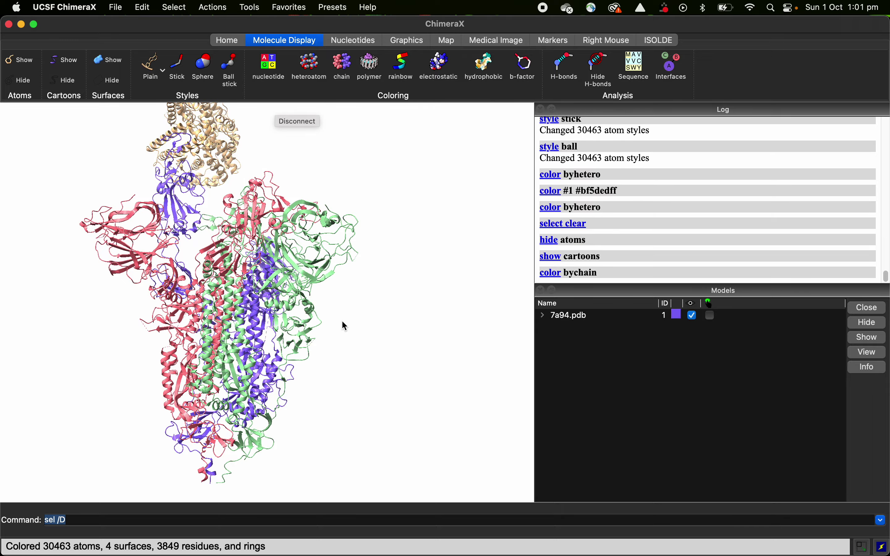
drag(341, 324, 382, 382)
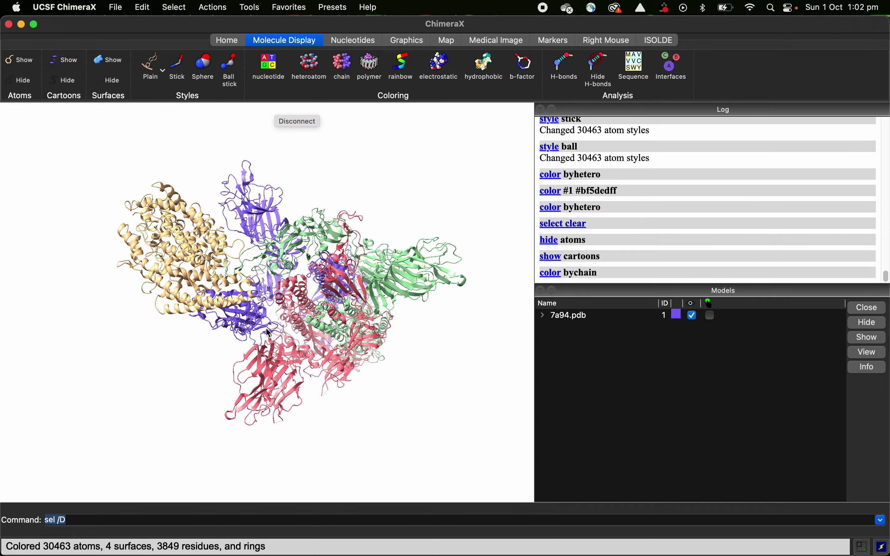
drag(352, 319, 303, 104)
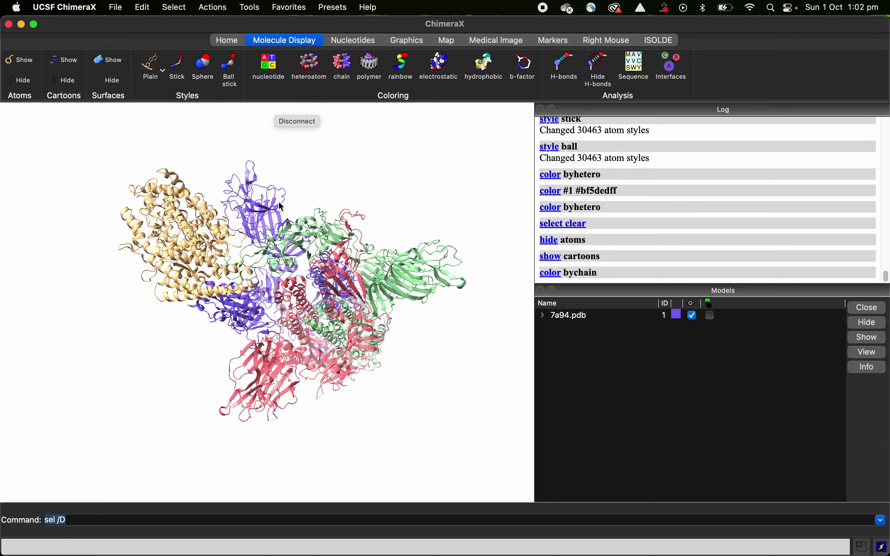
drag(268, 377, 362, 305)
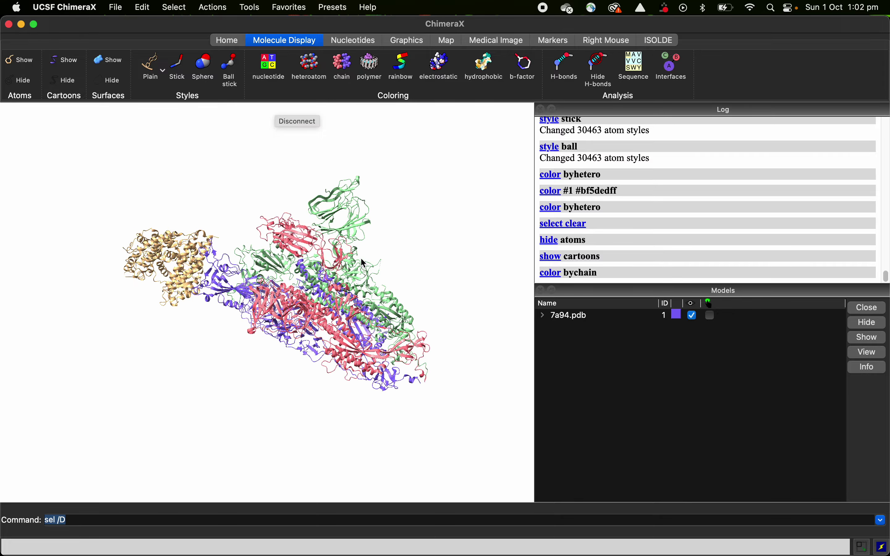
- Colour the cartoons by polymer to distinguish the spike from ACE2, and rotate the complex upright
scroll(361, 262, up, 3)
click(368, 70)
drag(335, 416, 354, 332)
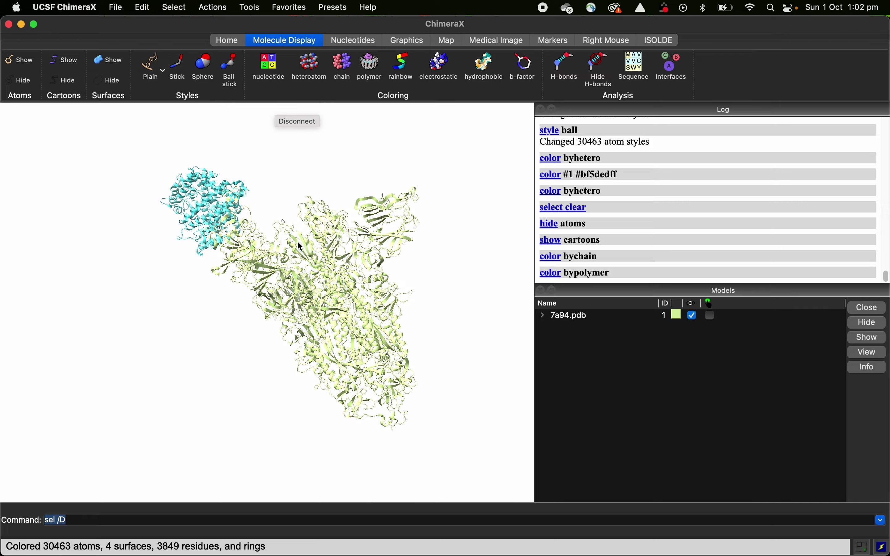
drag(199, 303, 371, 110)
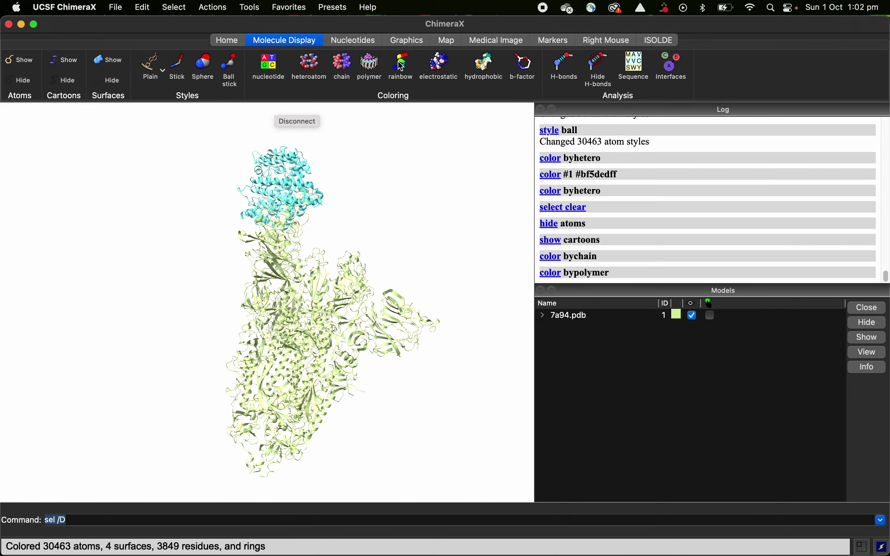
- Hide all the cartoons with the command "hide cartoons"
text(hi)
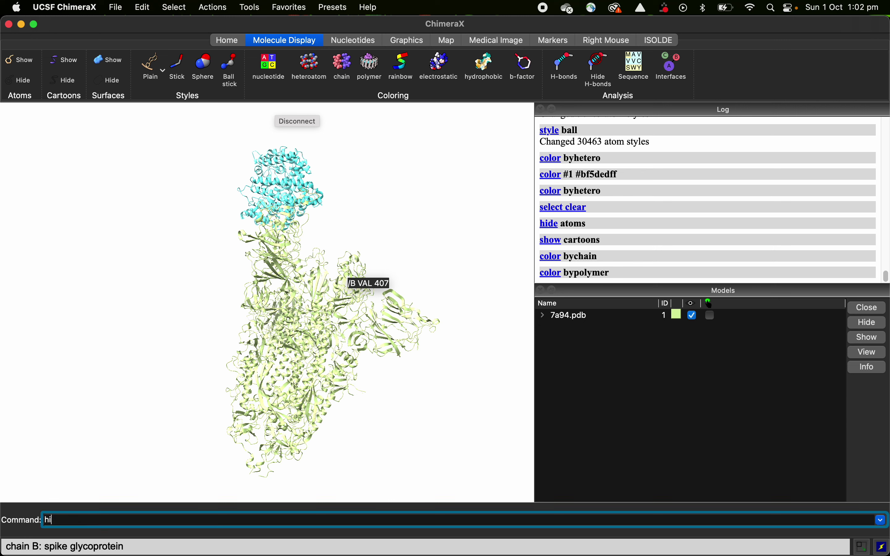
text(de cartoons)
key(Return)
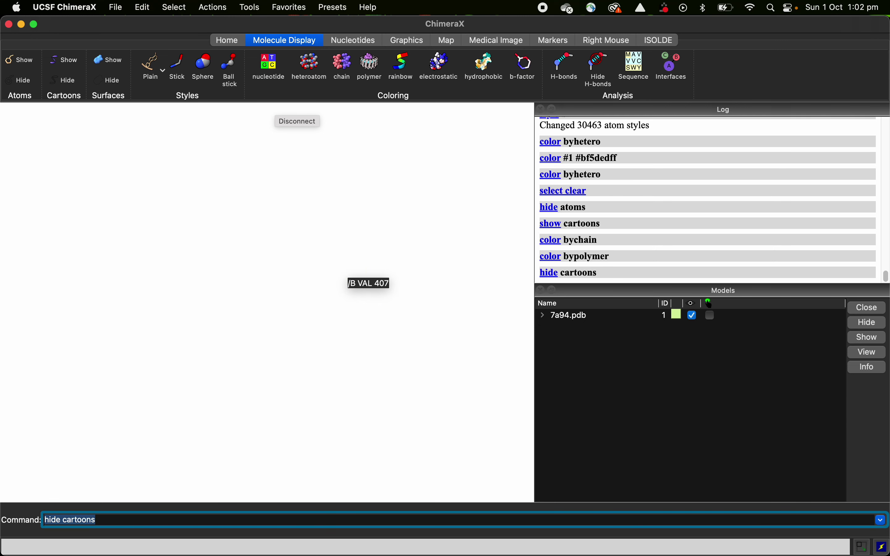
- Show chain A's atoms with the command "show /A", and hide them again with "hide"
text(show /A)
key(Return)
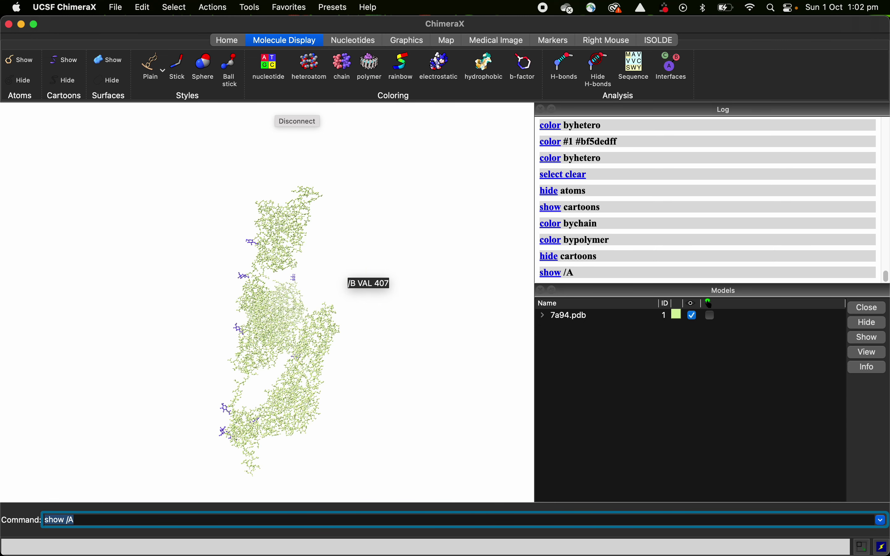
text(hide)
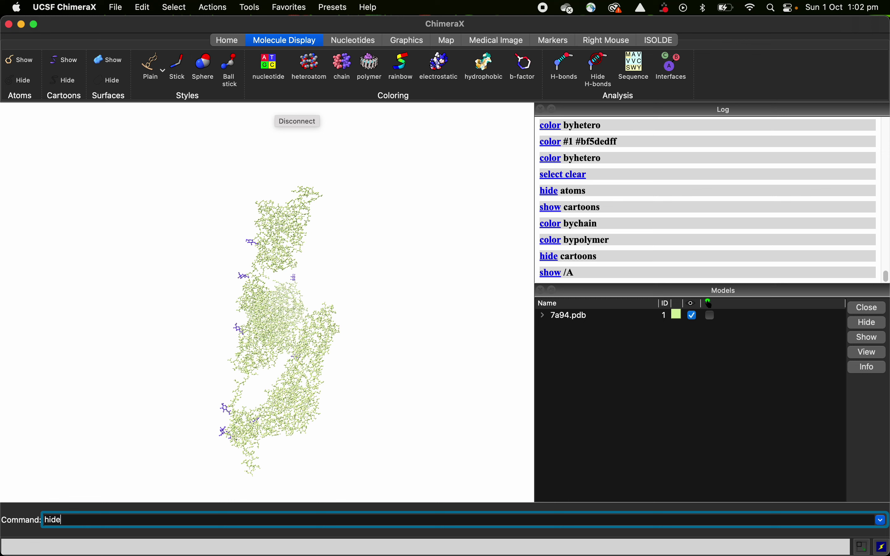
key(Return)
- Display only chain A as cartoons with the command "show /A cartoons", and apply rainbow colouring
key(Up)
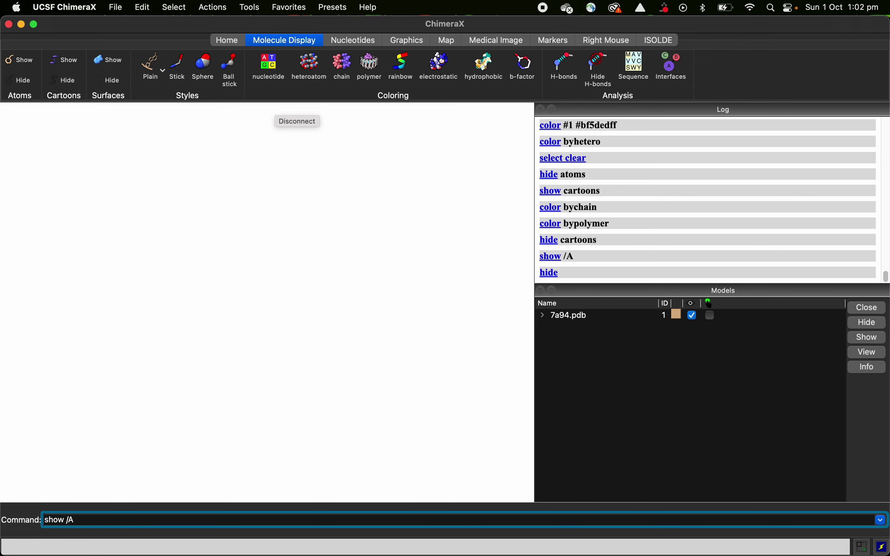
text(cartoons)
key(Return)
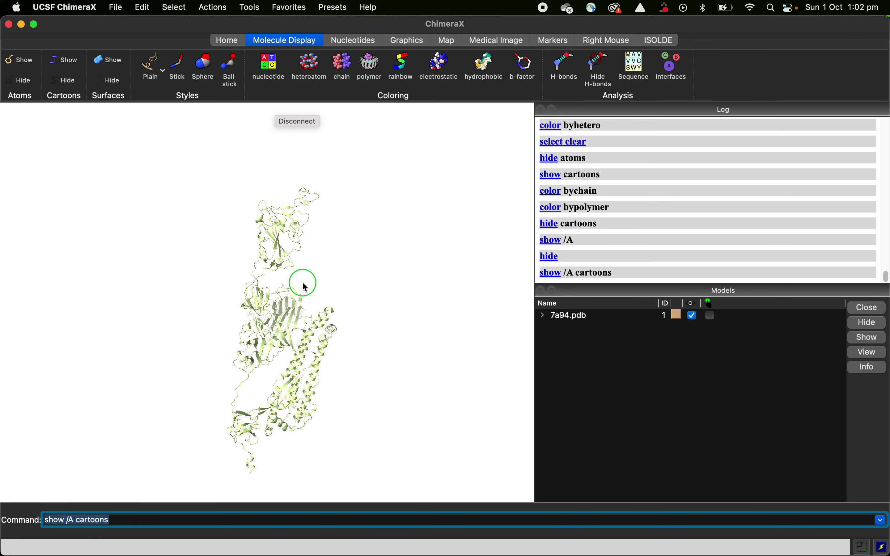
drag(303, 282, 301, 229)
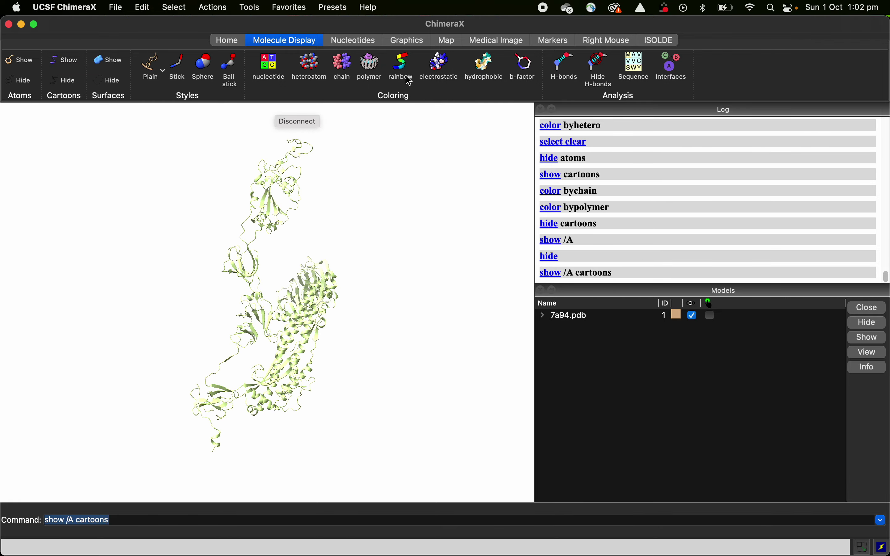
click(403, 66)
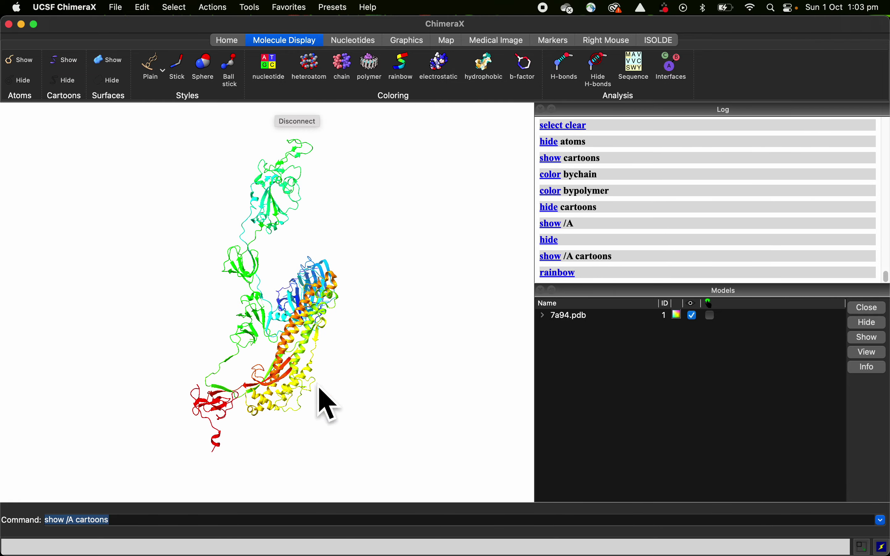
- Examine the rainbow-coloured chain A from several angles, following the chain from its blue end to its red end
drag(324, 403, 323, 257)
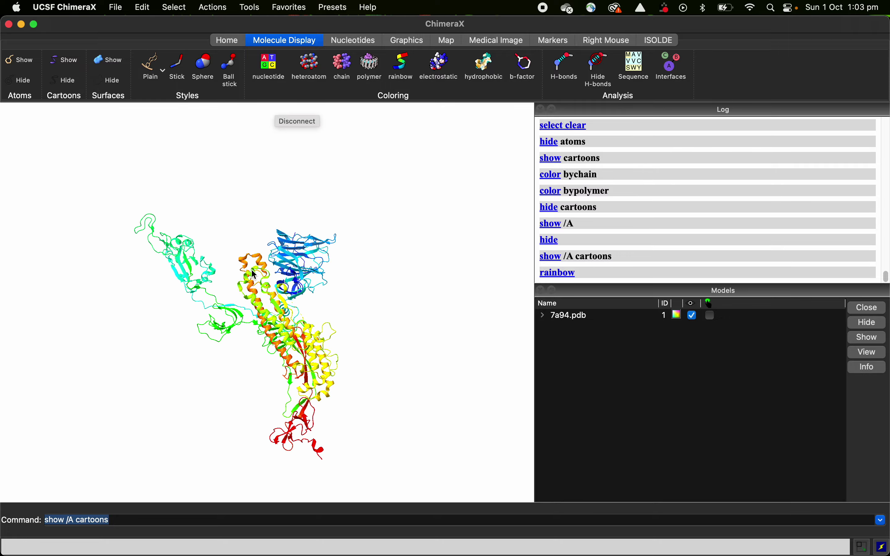
scroll(331, 235, up, 5)
scroll(332, 234, up, 10)
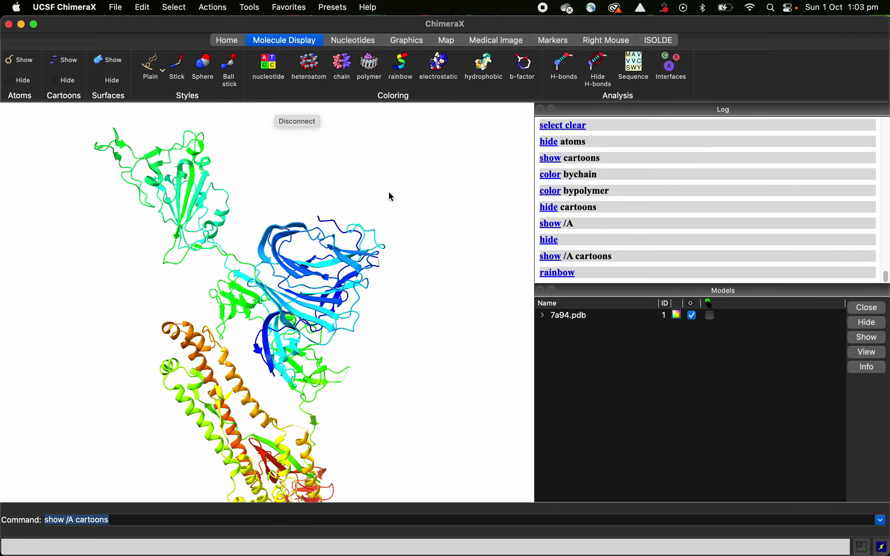
drag(270, 438, 279, 388)
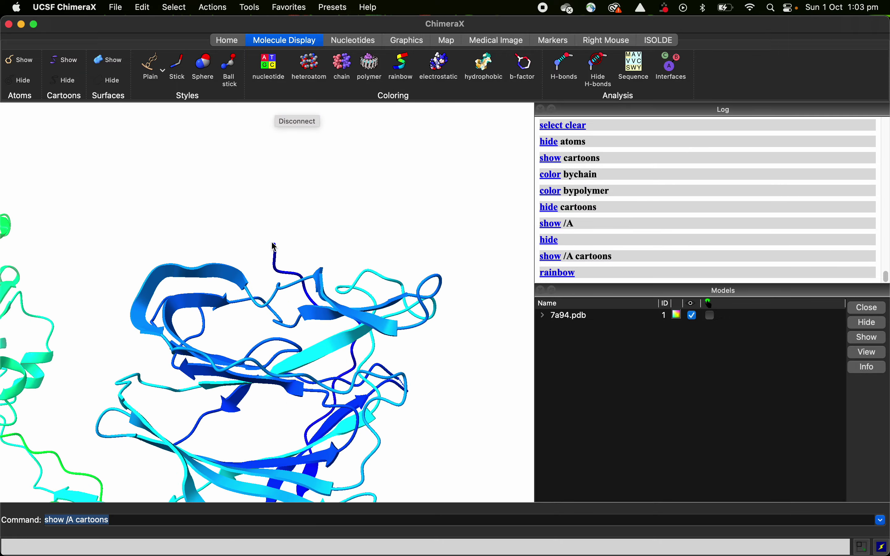
scroll(275, 264, down, 10)
drag(303, 227, 236, 282)
drag(341, 220, 364, 163)
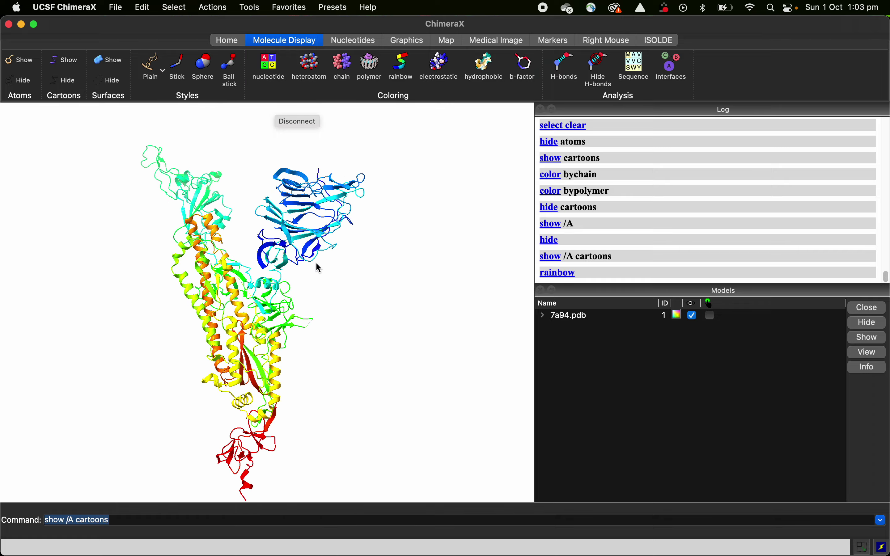
drag(333, 334, 328, 199)
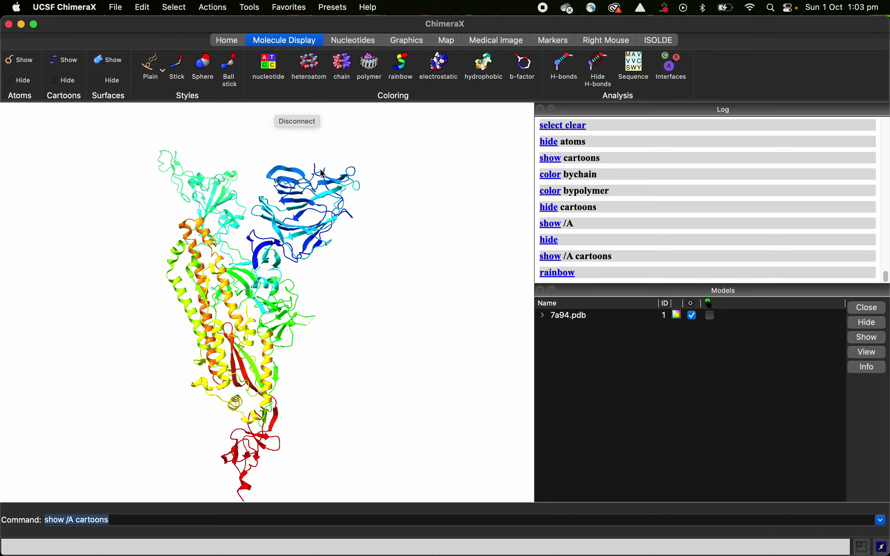
drag(304, 289, 283, 400)
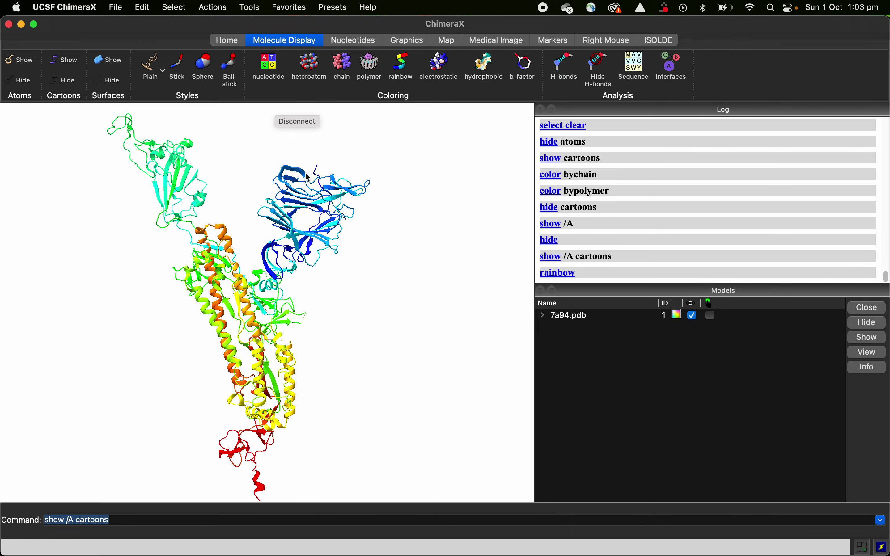
drag(301, 245, 307, 274)
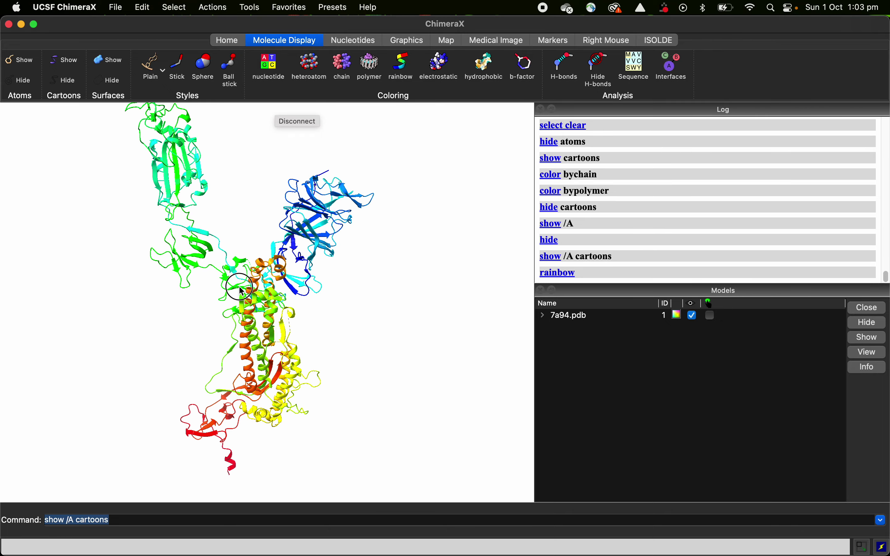
drag(240, 287, 192, 324)
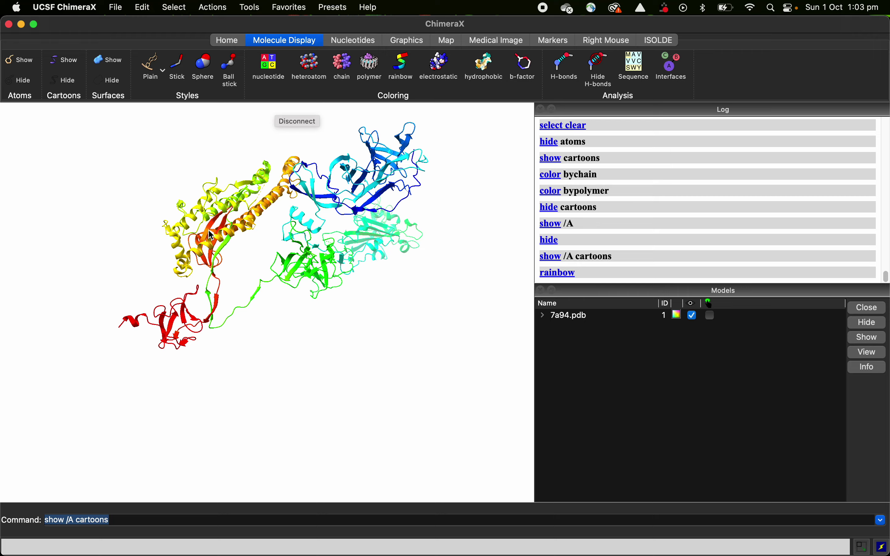
drag(198, 439, 257, 331)
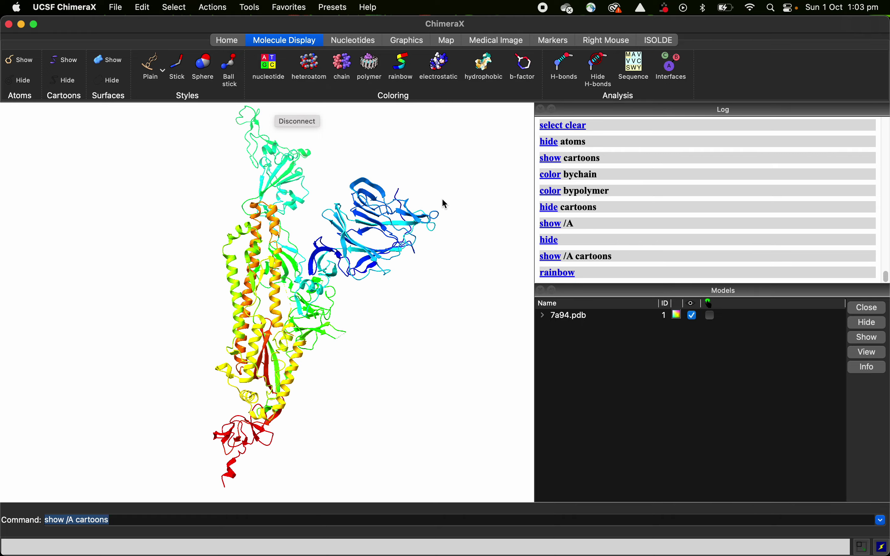
- Select the whole displayed chain A, colour its surface by electrostatic potential, and inspect the charged regions from several sides
scroll(377, 368, down, 5)
ctrl+drag(161, 451, 517, 304)
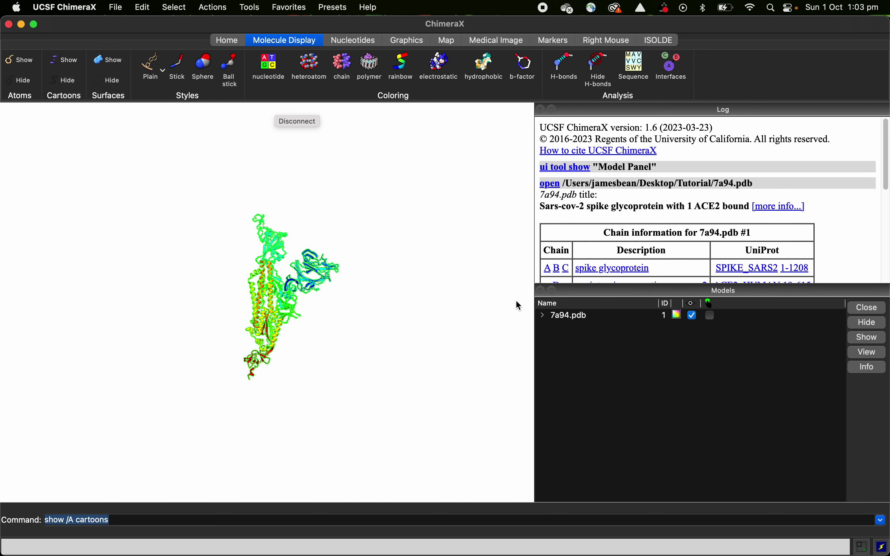
click(439, 67)
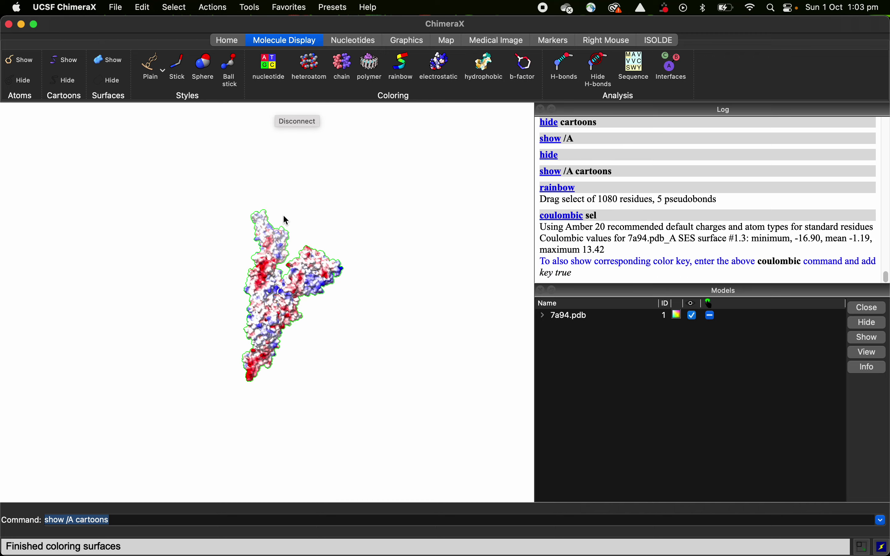
scroll(286, 220, up, 10)
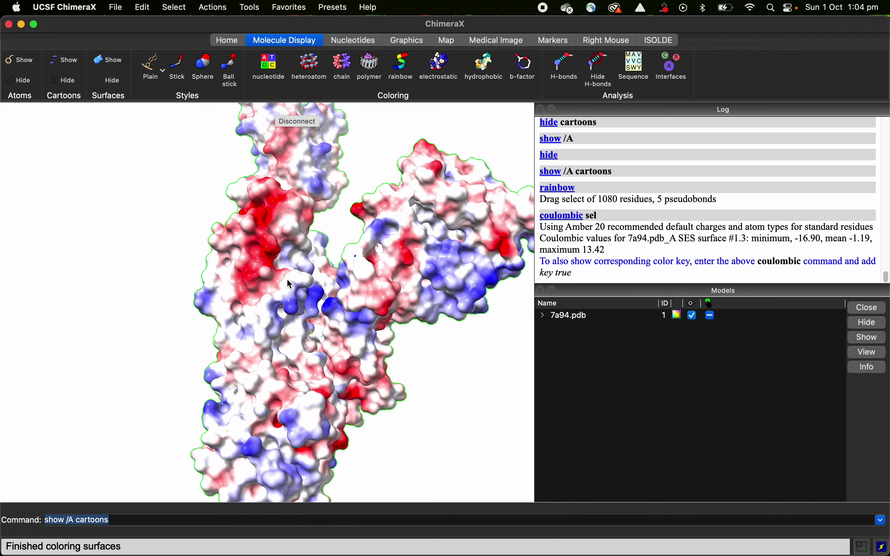
drag(289, 285, 265, 283)
scroll(288, 253, down, 5)
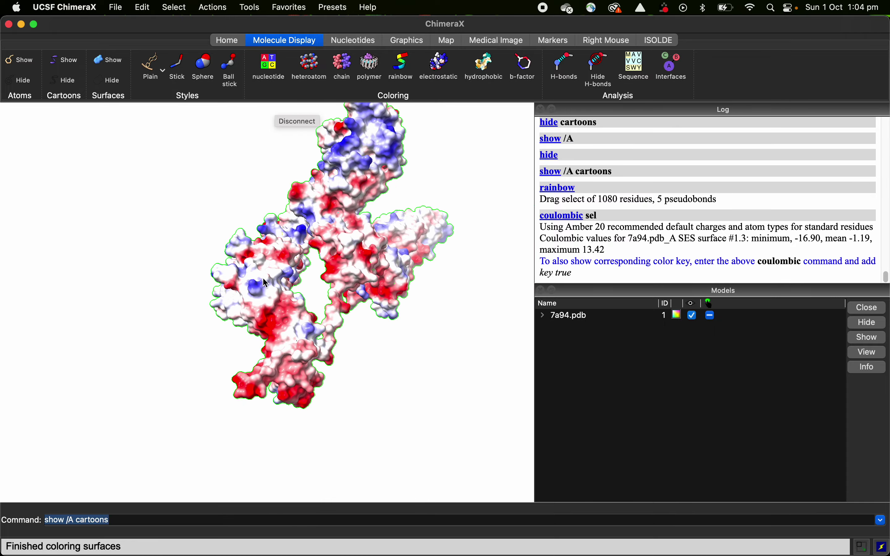
drag(296, 388, 313, 282)
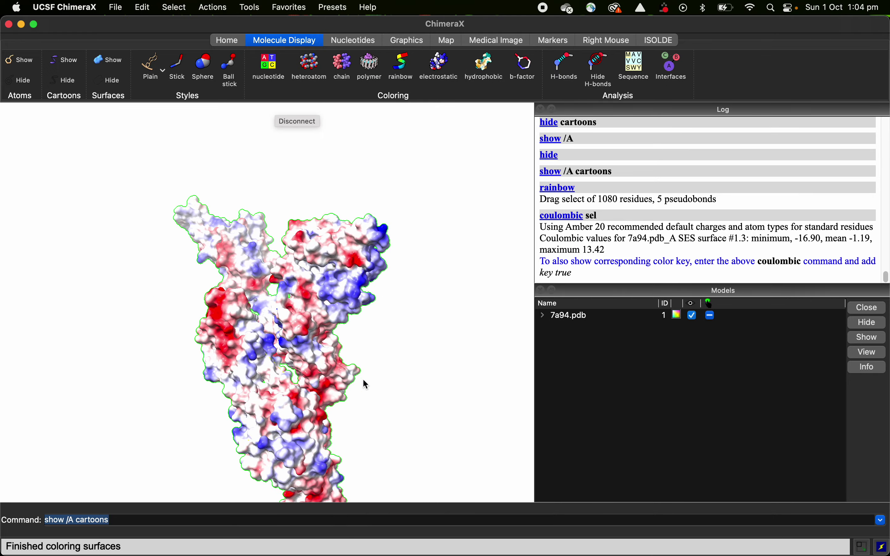
drag(362, 378, 266, 246)
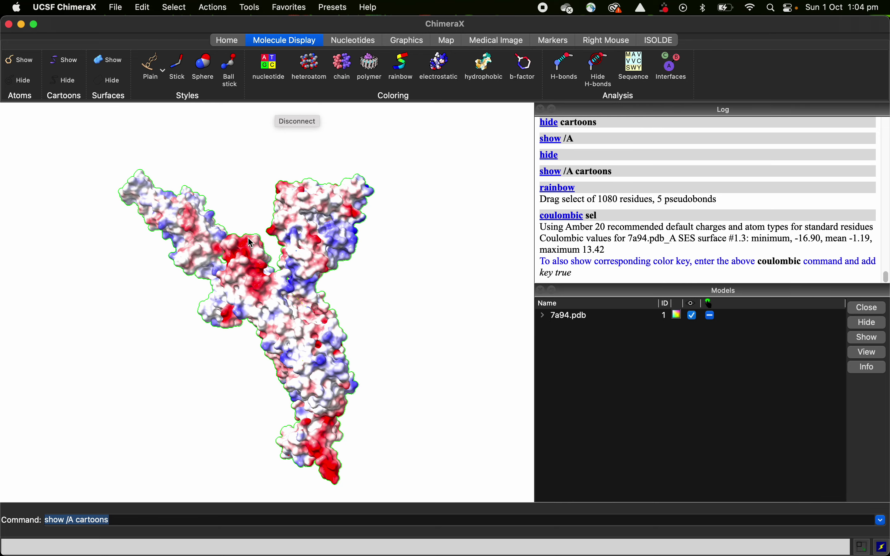
mouse_move(375, 349)
mouse_down()
mouse_move(354, 349)
mouse_move(362, 350)
mouse_up()
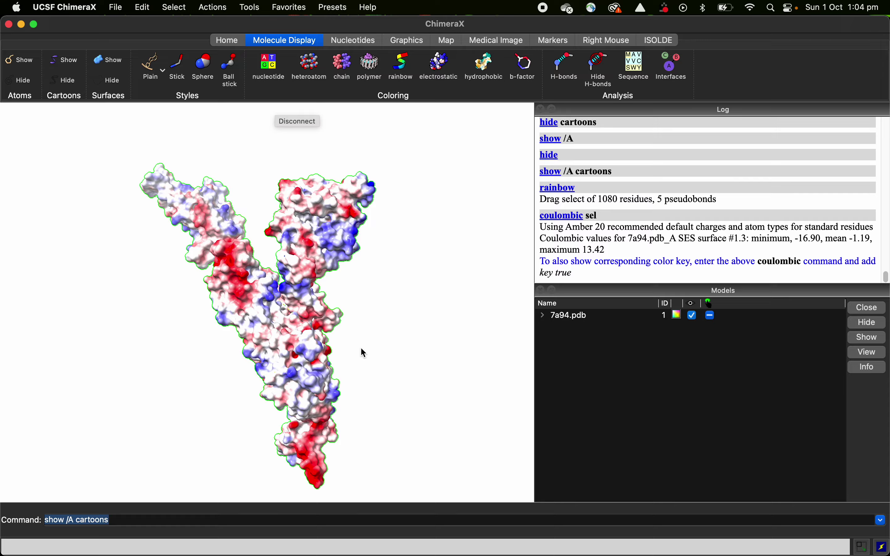
- Clear the selection, colour the surfaces of the whole complex by hydrophobicity, and inspect the hydrophobic patches
ctrl+click(399, 354)
click(483, 66)
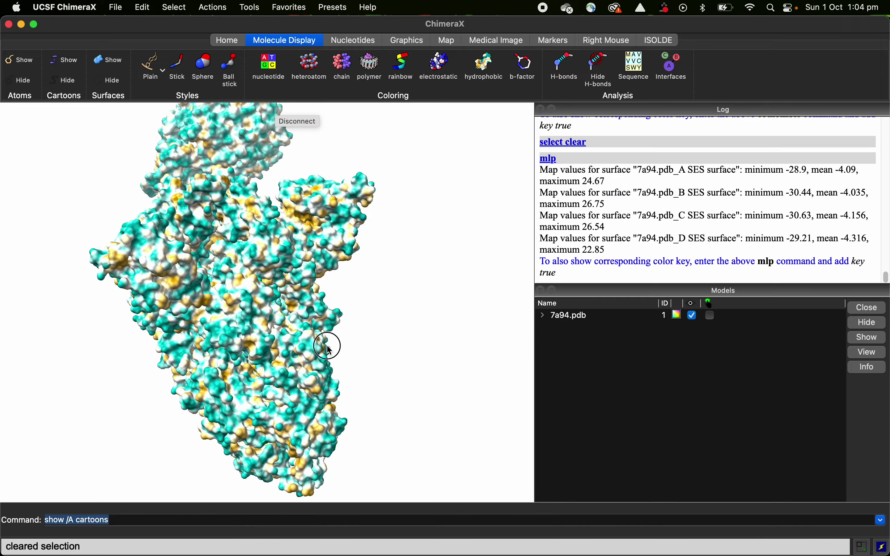
drag(328, 349, 250, 347)
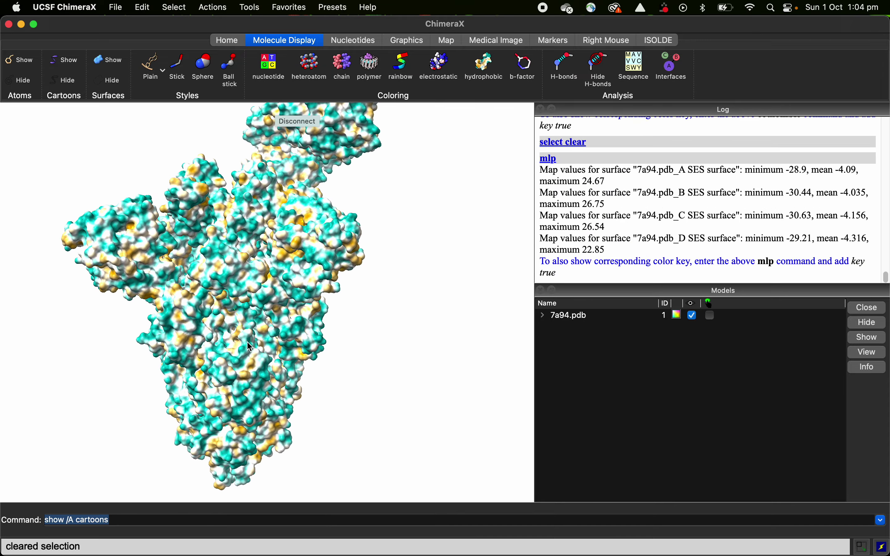
scroll(323, 283, up, 10)
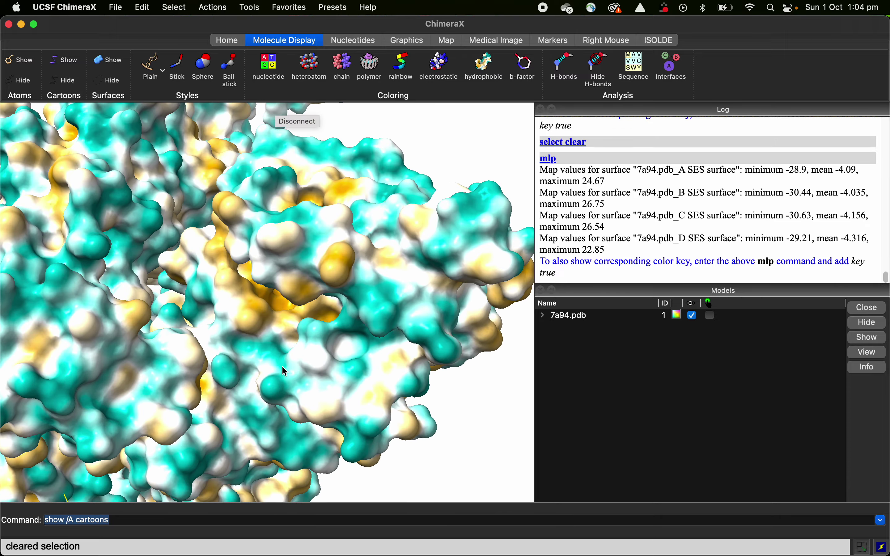
mouse_move(282, 370)
mouse_down()
mouse_move(302, 347)
mouse_move(301, 397)
mouse_move(290, 355)
mouse_up()
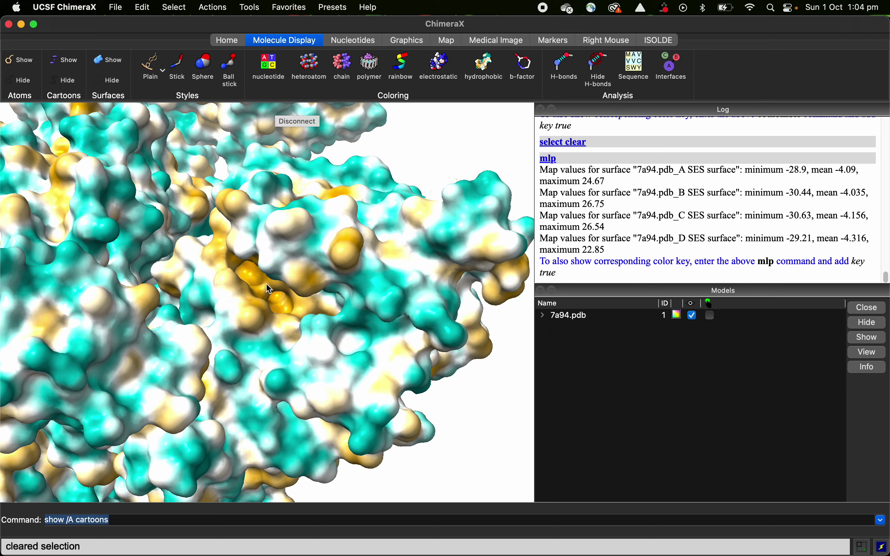
scroll(287, 309, down, 10)
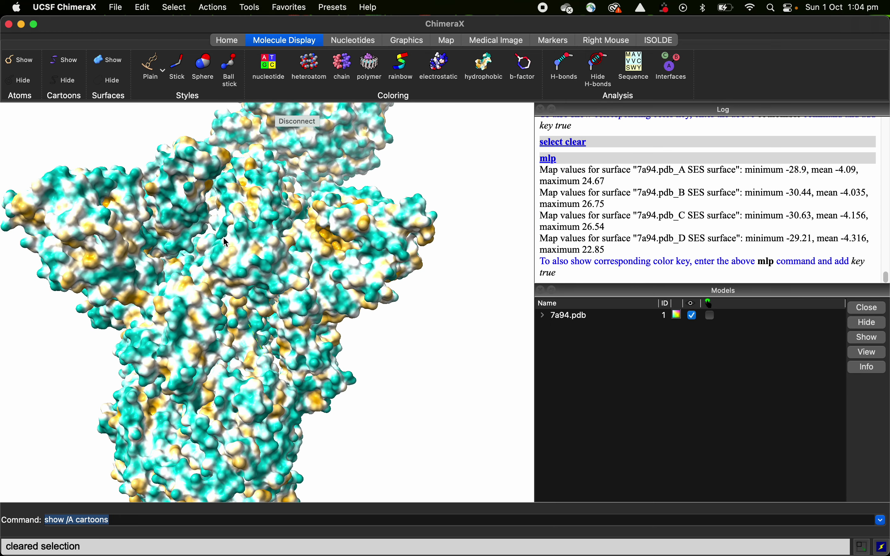
scroll(186, 370, down, 5)
drag(186, 369, 129, 406)
drag(129, 408, 291, 408)
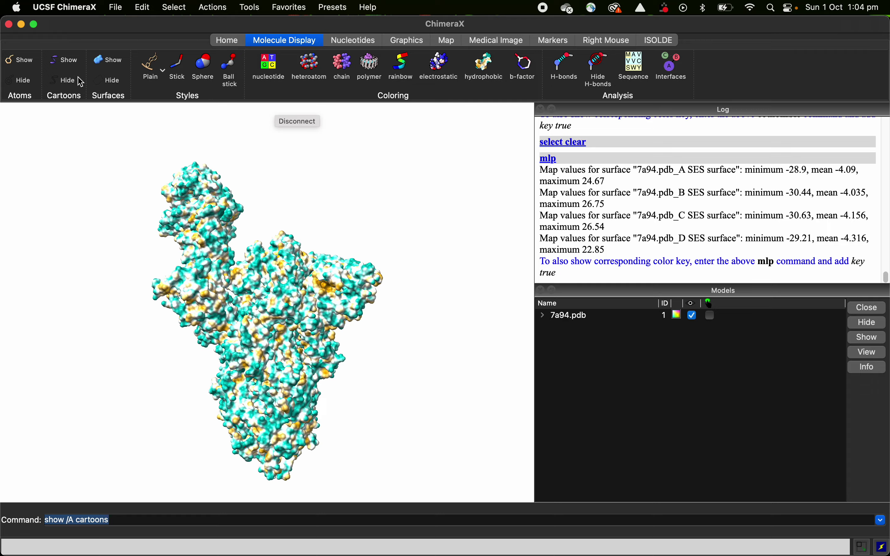
- Hide all the surfaces and display the whole complex as cartoons
click(79, 61)
drag(258, 257, 279, 228)
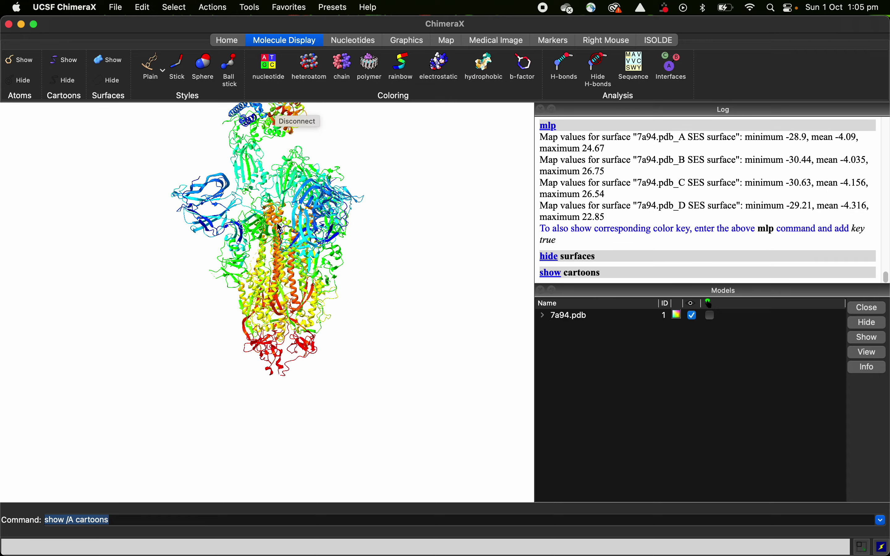
click(354, 45)
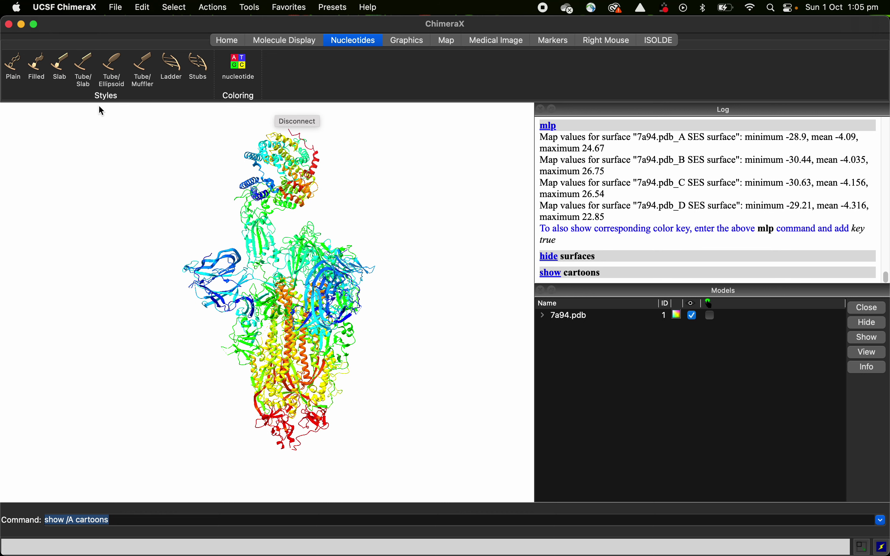
- Try the white, gray and black backgrounds, and return the background to white
click(410, 41)
click(19, 56)
click(19, 70)
click(19, 83)
click(19, 70)
click(19, 56)
- Apply soft lighting to the scene and colour the cartoons by chain
click(93, 65)
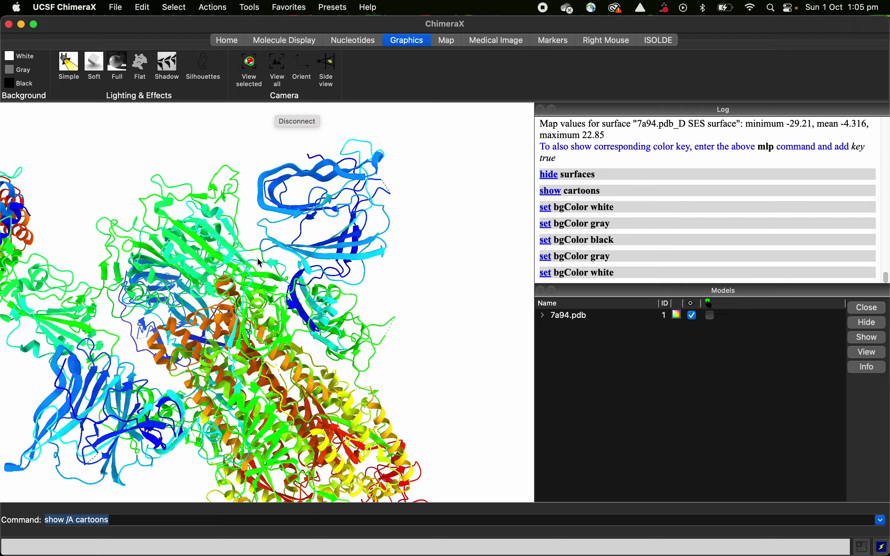
drag(300, 235, 327, 311)
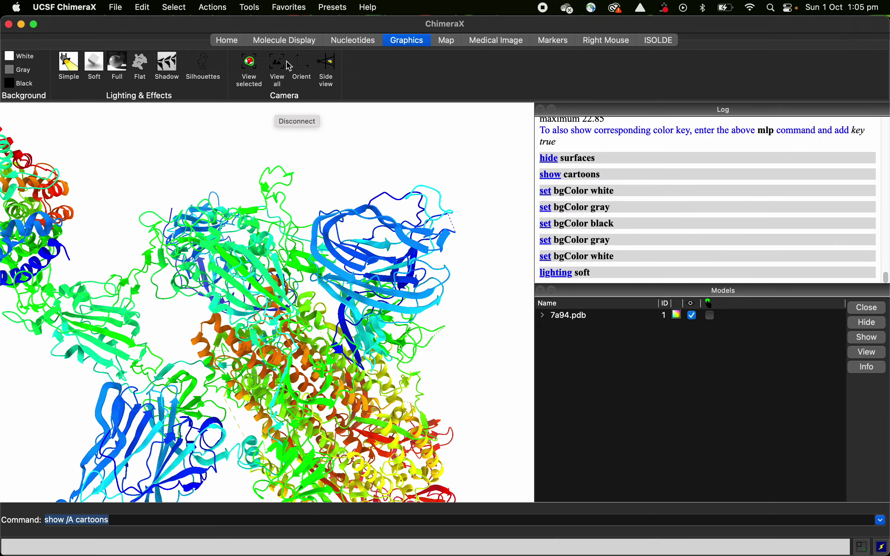
click(327, 43)
click(287, 41)
click(342, 67)
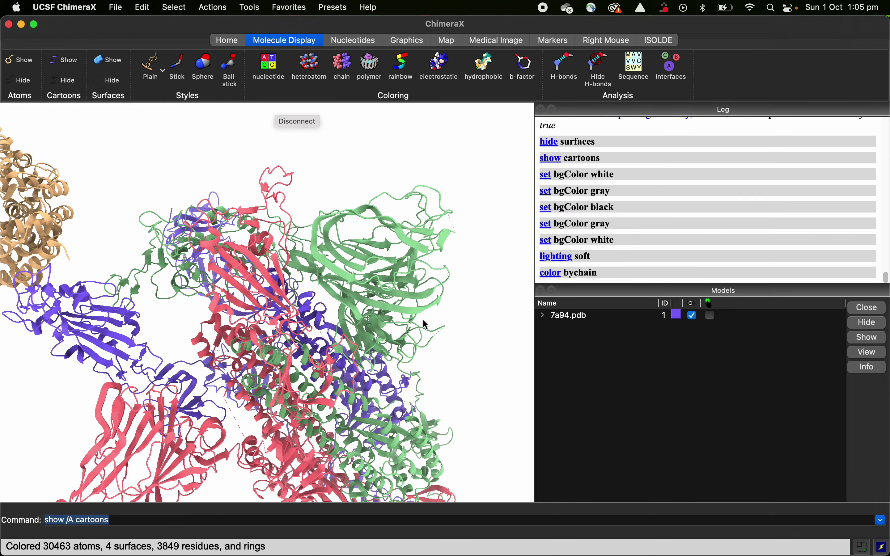
- Switch the scene to simple lighting and look closely at the chain-coloured cartoons
click(404, 41)
click(78, 67)
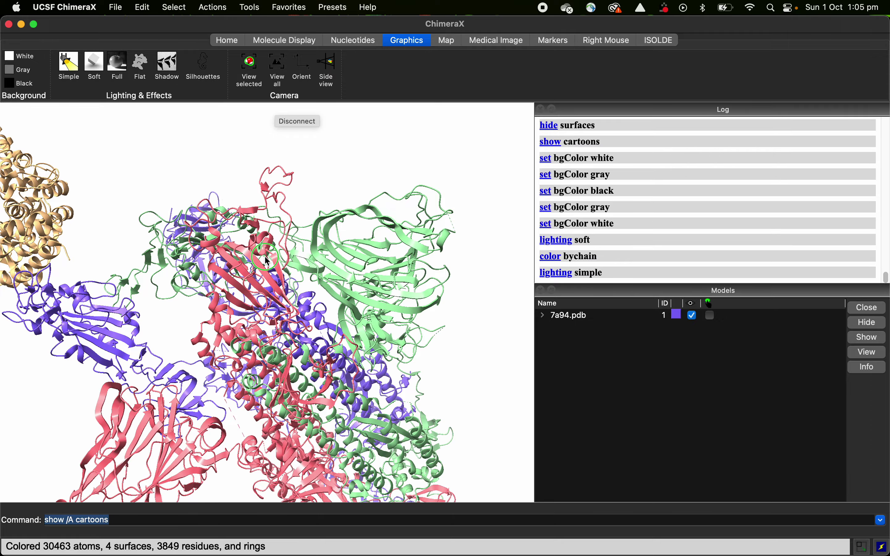
scroll(251, 166, up, 10)
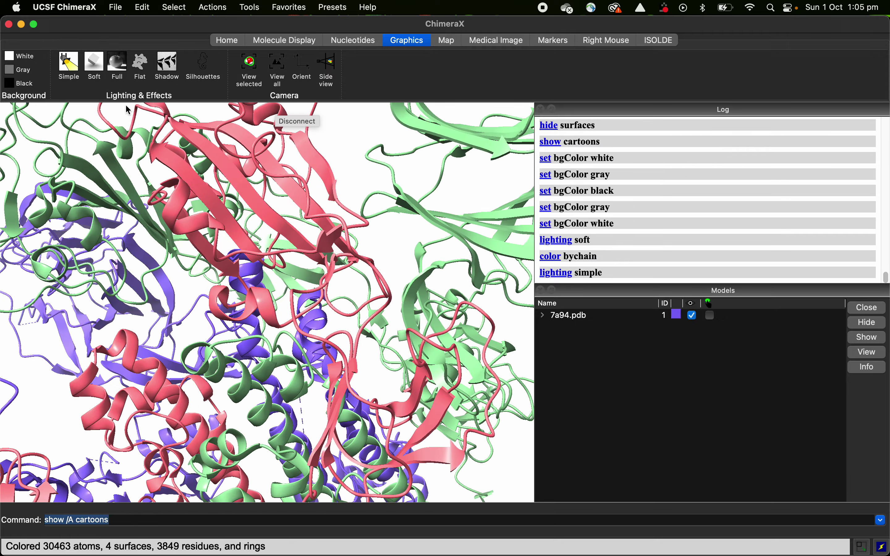
- Compare soft, full and flat lighting on the chain-coloured cartoons, ending with flat lighting
click(101, 66)
drag(237, 271, 210, 262)
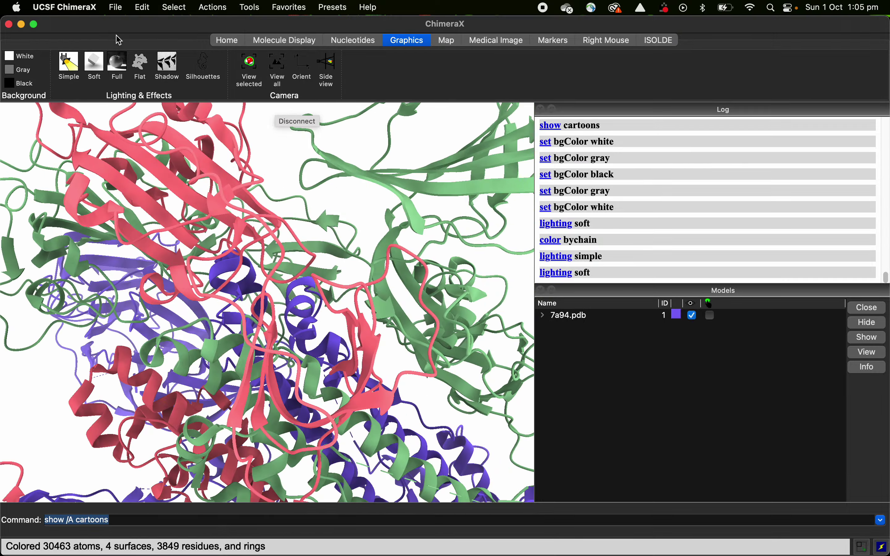
click(118, 70)
drag(140, 302, 154, 162)
click(141, 66)
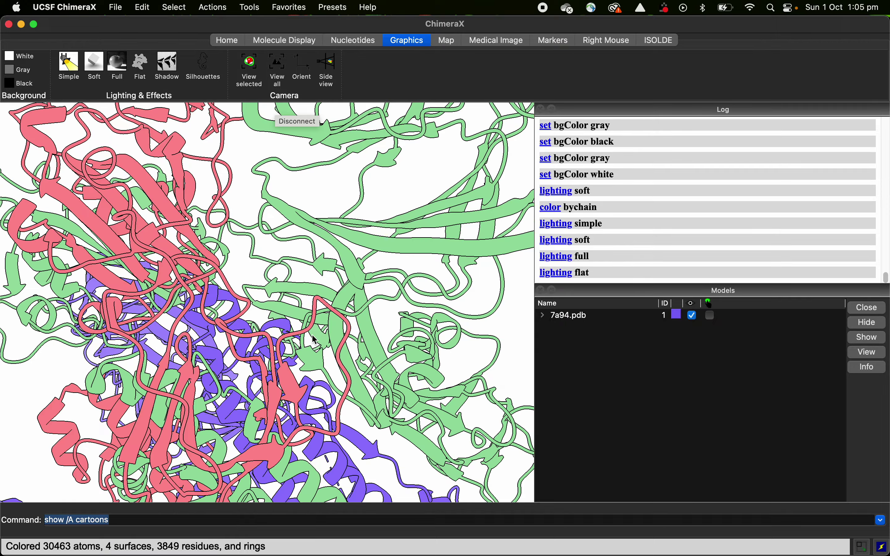
scroll(337, 234, down, 5)
drag(336, 234, 297, 204)
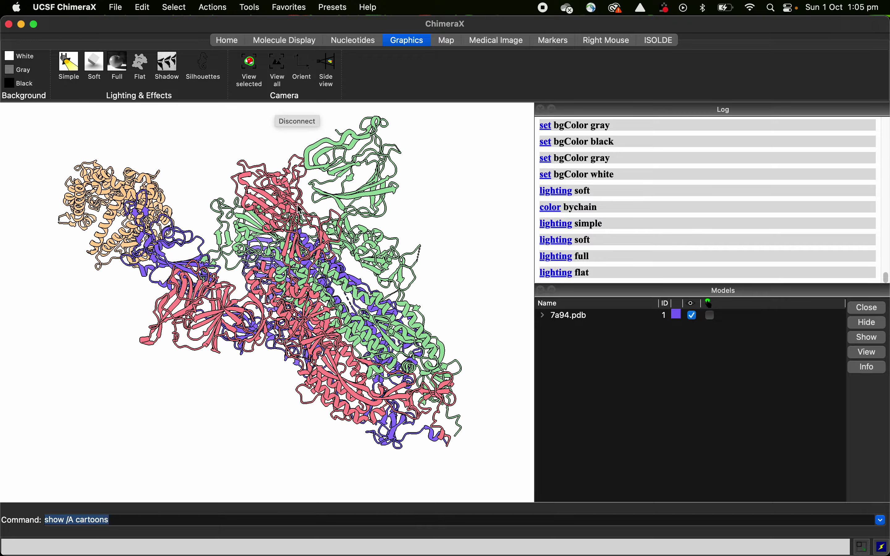
- Toggle shadows on and off repeatedly under flat lighting, leaving them off
click(171, 71)
click(170, 71)
click(170, 70)
click(170, 70)
click(170, 71)
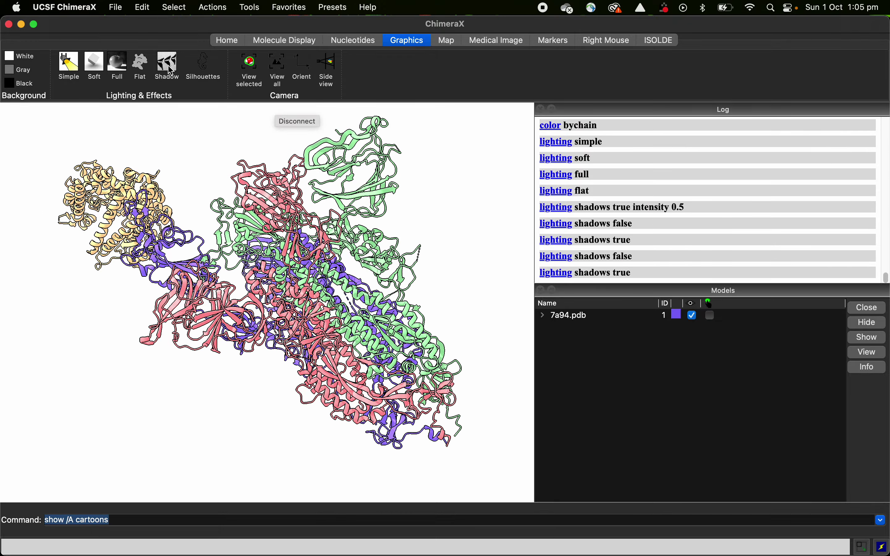
click(170, 70)
click(171, 71)
click(171, 70)
- Compare shadows on and off under soft lighting, and return the scene to flat lighting
click(94, 70)
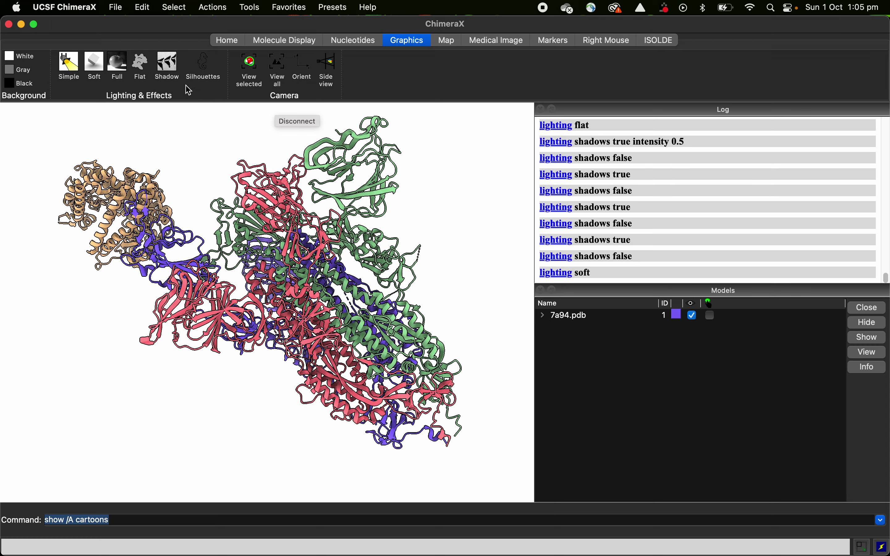
click(170, 71)
click(170, 71)
click(170, 70)
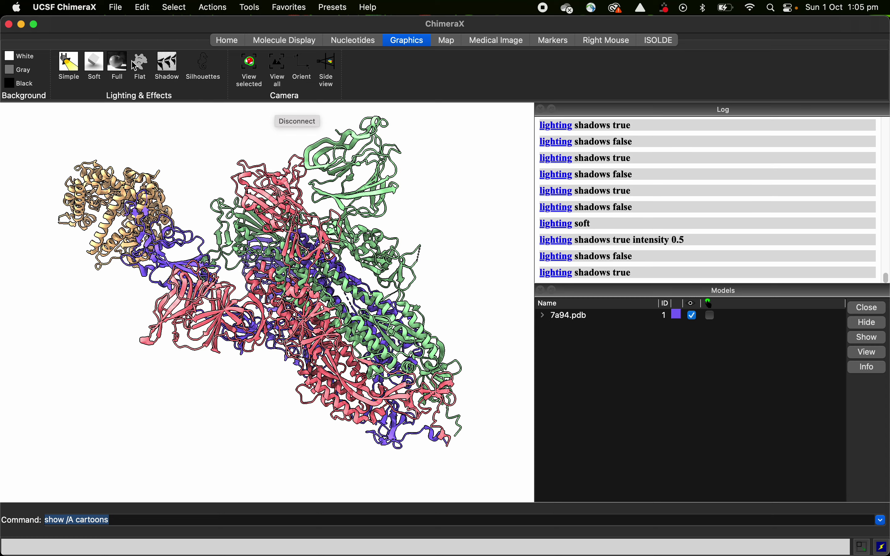
click(141, 82)
- Toggle the silhouette outlines off and on several times, leaving them on
click(206, 73)
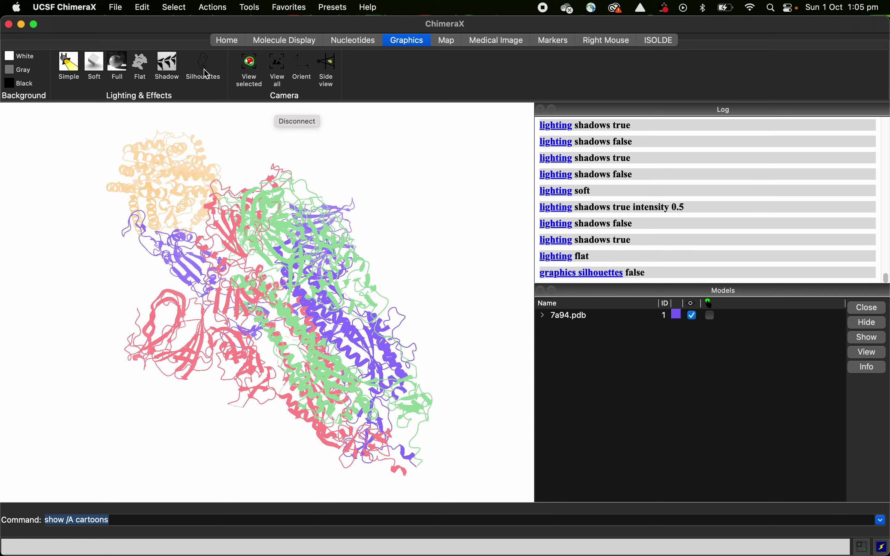
click(204, 70)
click(205, 69)
click(204, 70)
click(205, 70)
click(205, 70)
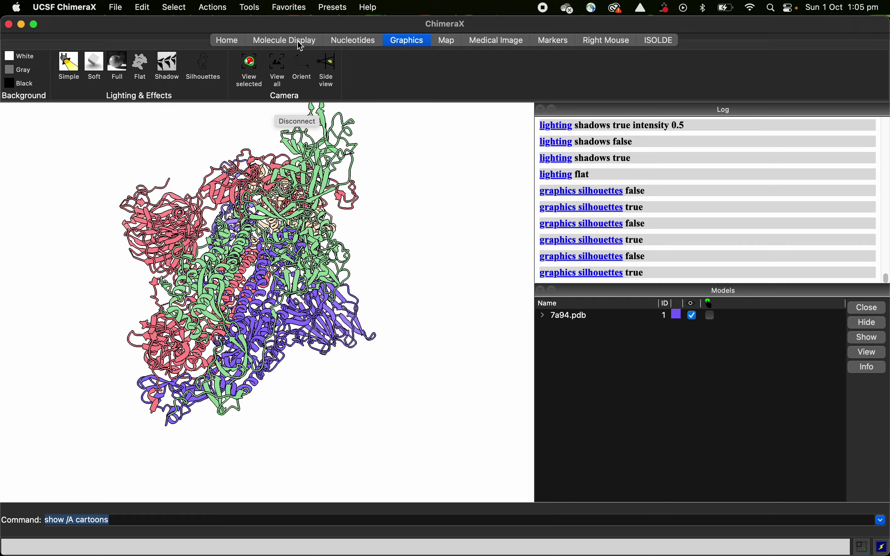
- Region-select the protruding domain of the green chain, focus the view on the selection, and clear the selection
drag(285, 151, 395, 316)
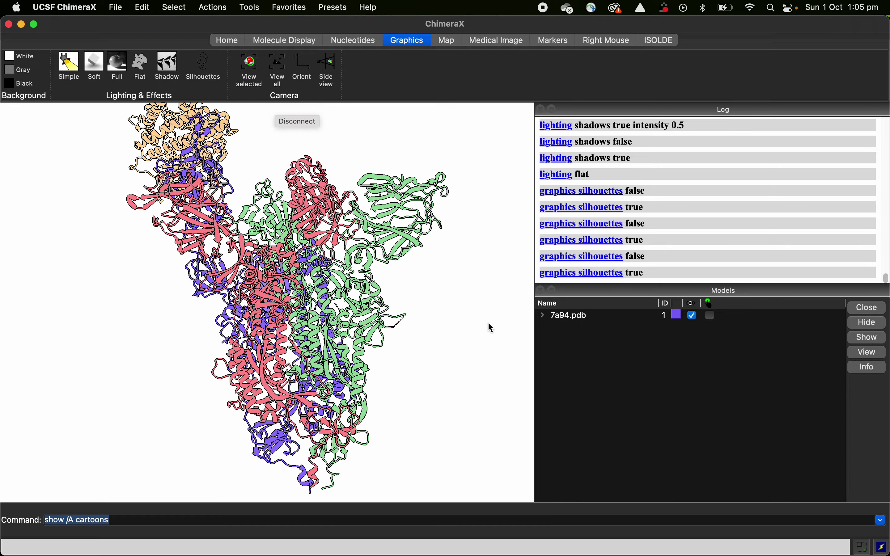
ctrl+drag(389, 207, 361, 173)
click(249, 70)
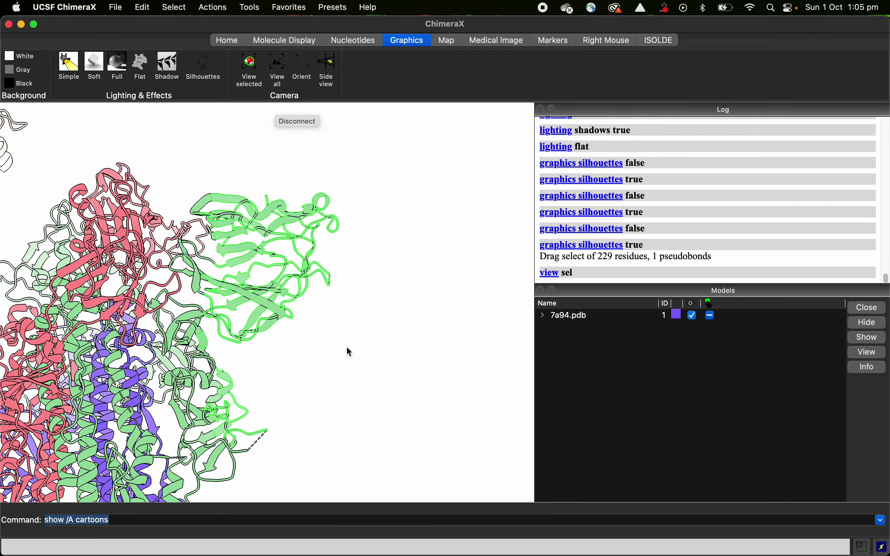
ctrl+click(374, 386)
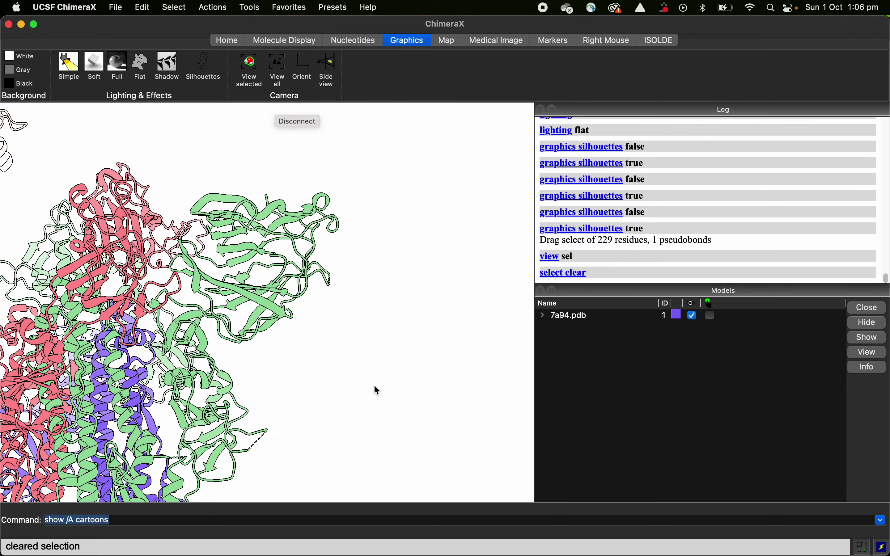
- Fit the whole complex in the view and reset it to the standard orientation
click(283, 67)
drag(147, 398, 128, 357)
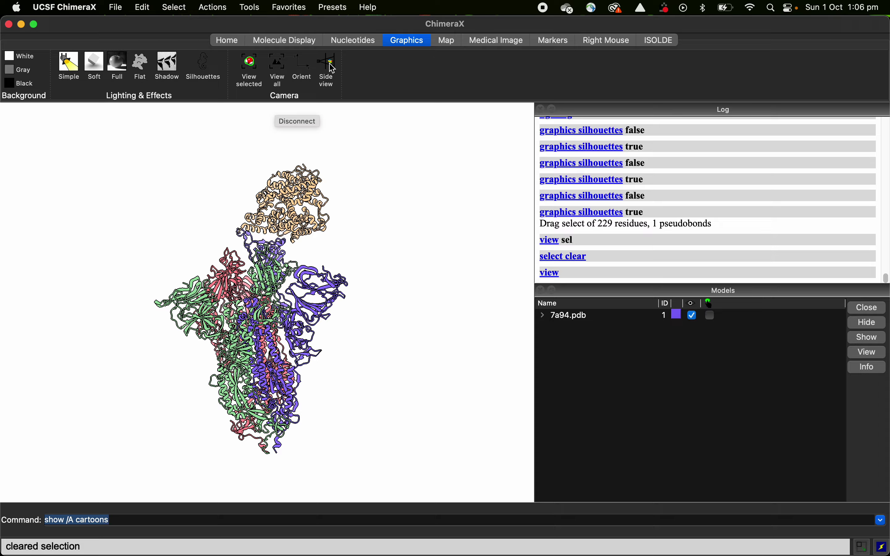
click(302, 64)
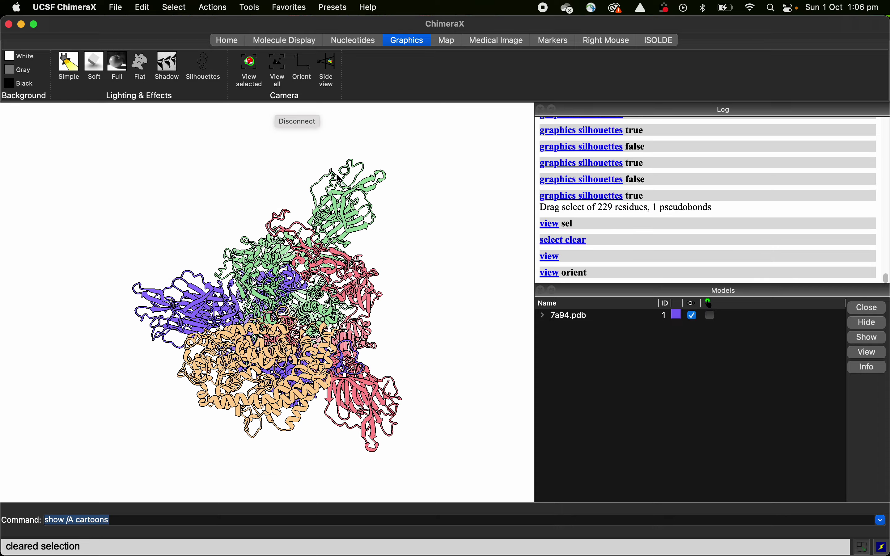
drag(303, 443, 331, 383)
scroll(368, 350, down, 5)
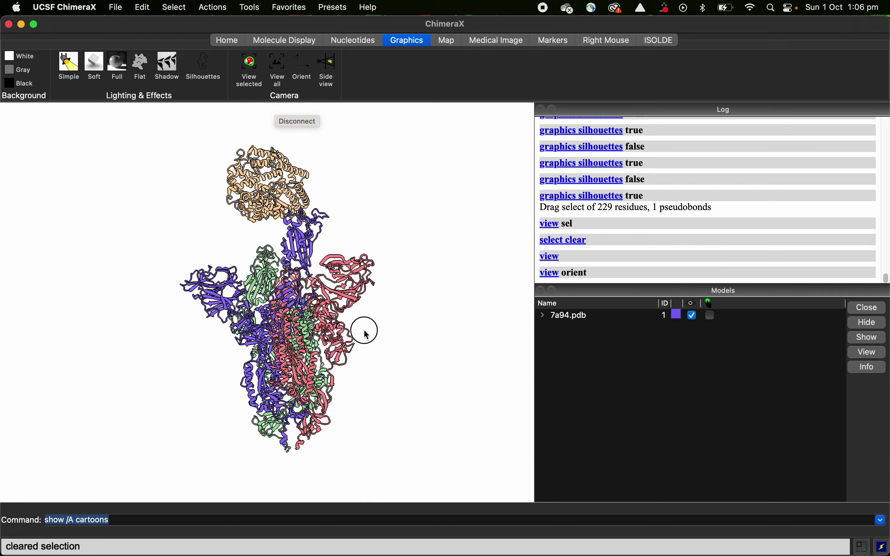
mouse_move(364, 328)
mouse_down()
mouse_move(393, 329)
mouse_move(375, 324)
mouse_up()
- Open the Side View tool and enlarge its pane
click(328, 66)
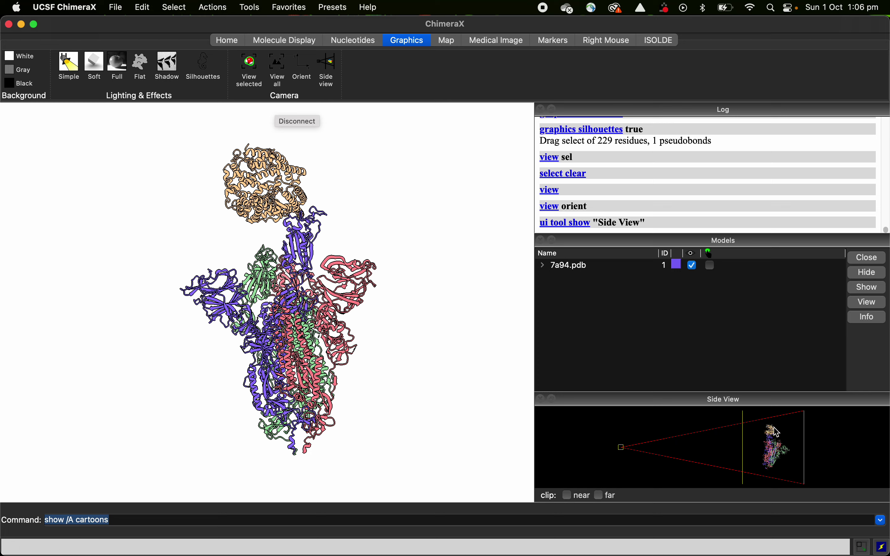
drag(737, 390, 730, 298)
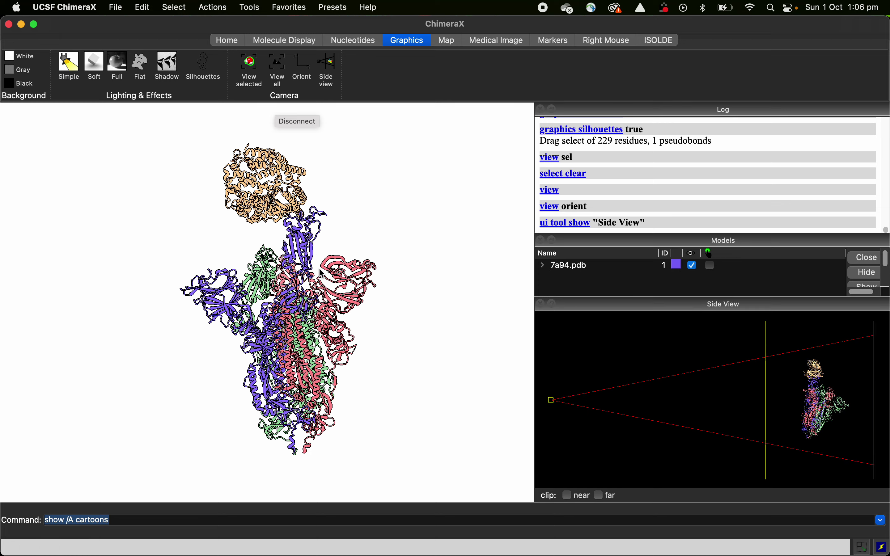
scroll(321, 273, up, 5)
drag(301, 433, 307, 431)
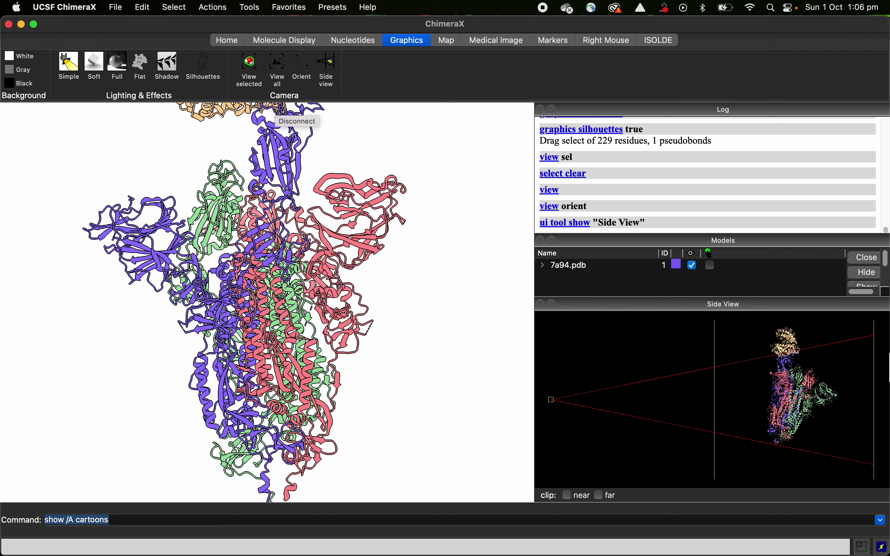
- Clip the structure in the Side View by moving the far and near clipping planes into the spike
drag(877, 374, 798, 384)
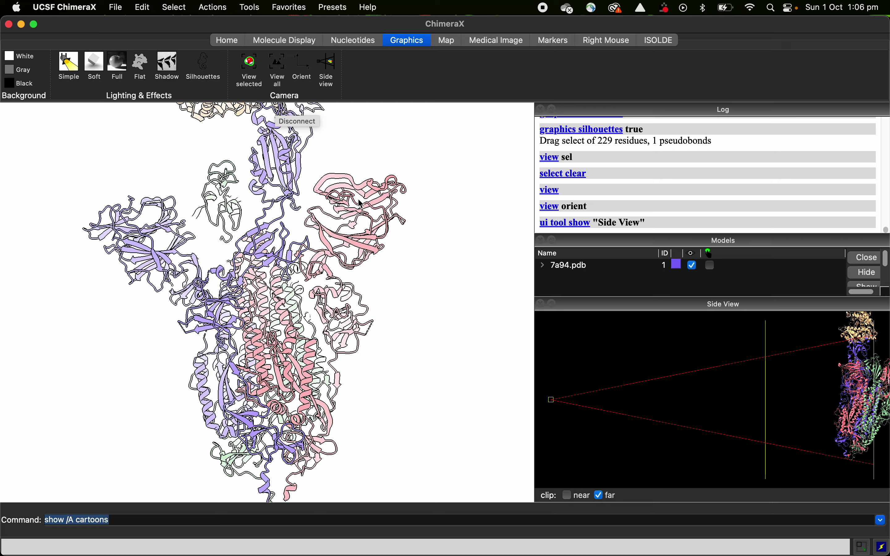
scroll(419, 393, up, 10)
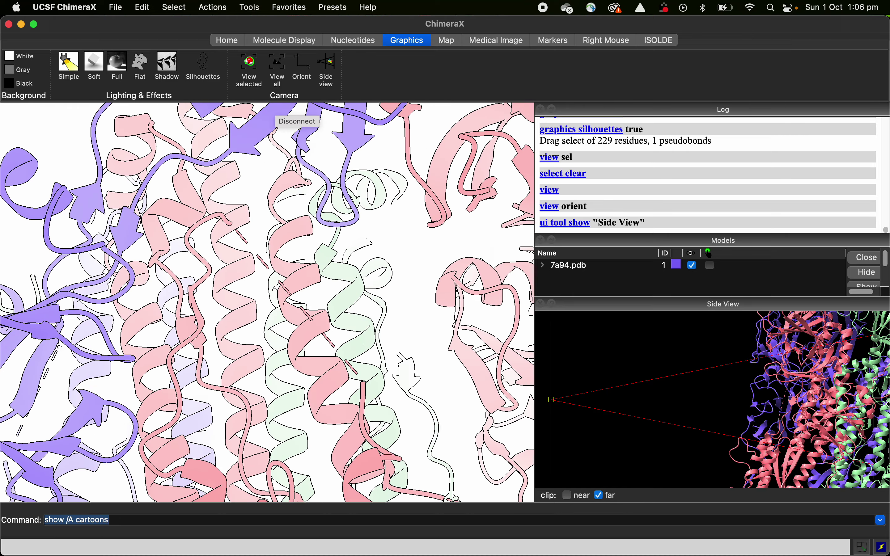
drag(874, 428, 799, 435)
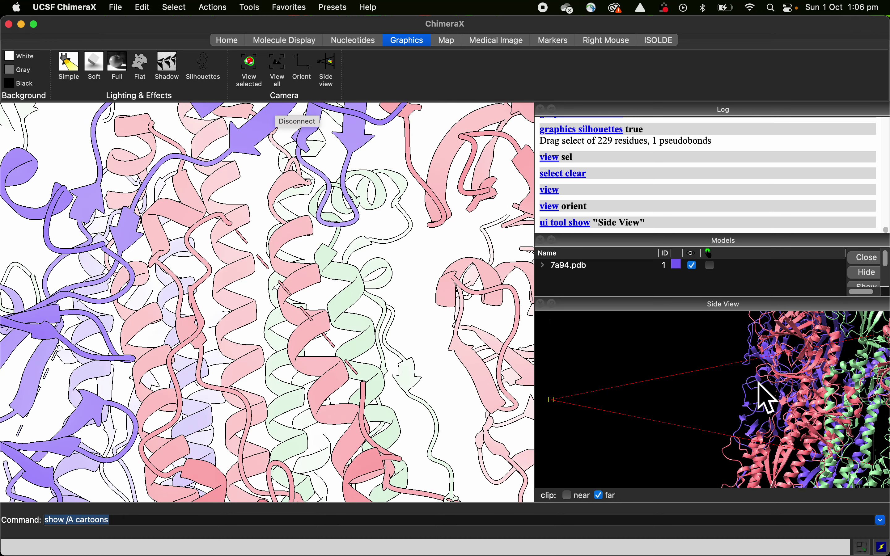
drag(552, 429, 765, 421)
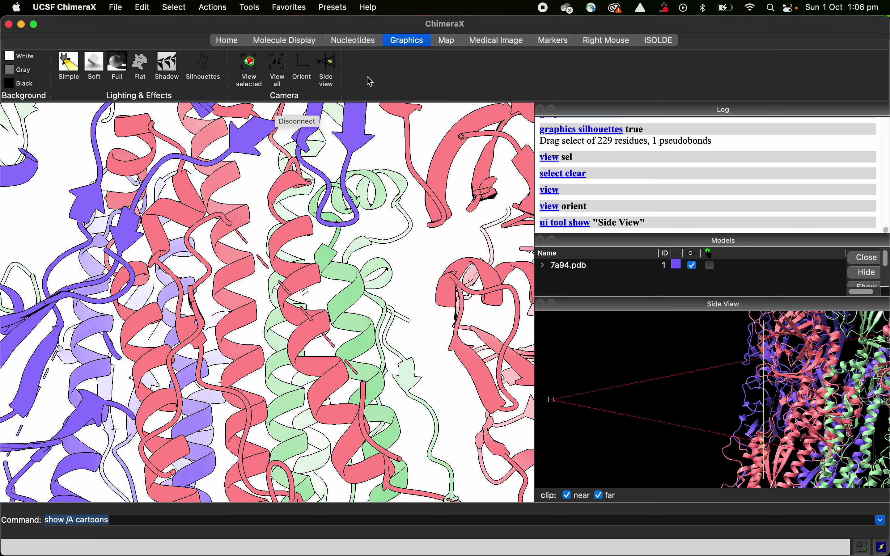
click(451, 41)
click(501, 41)
click(555, 41)
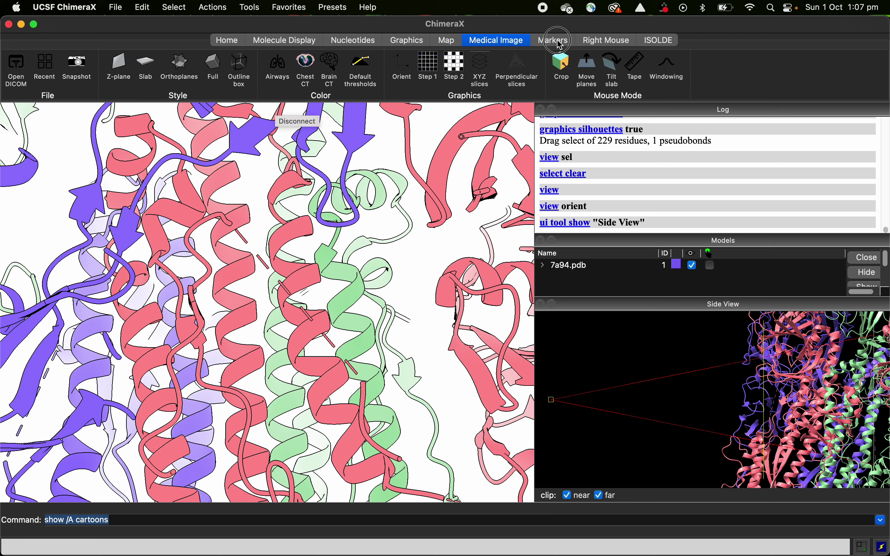
click(614, 42)
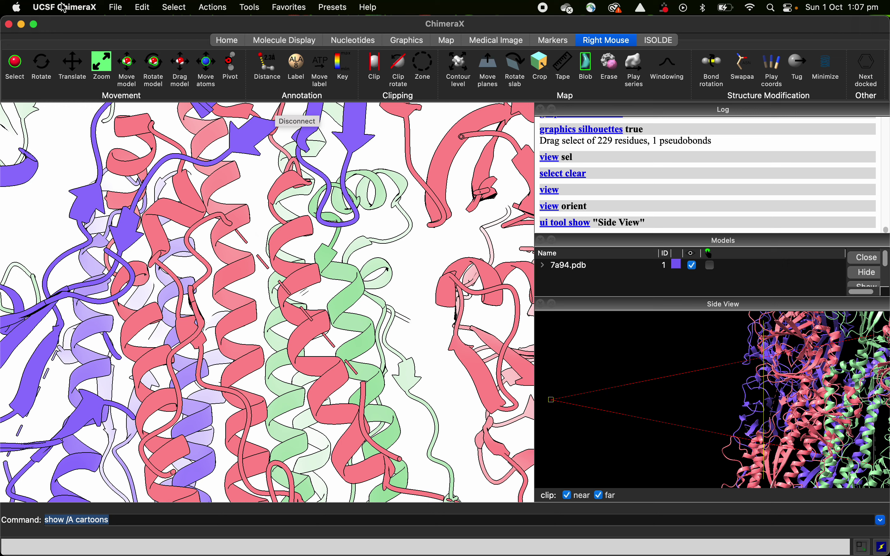
- Turn off near and far clipping to display the complete structure
right_drag(164, 313, 368, 463)
drag(368, 460, 609, 363)
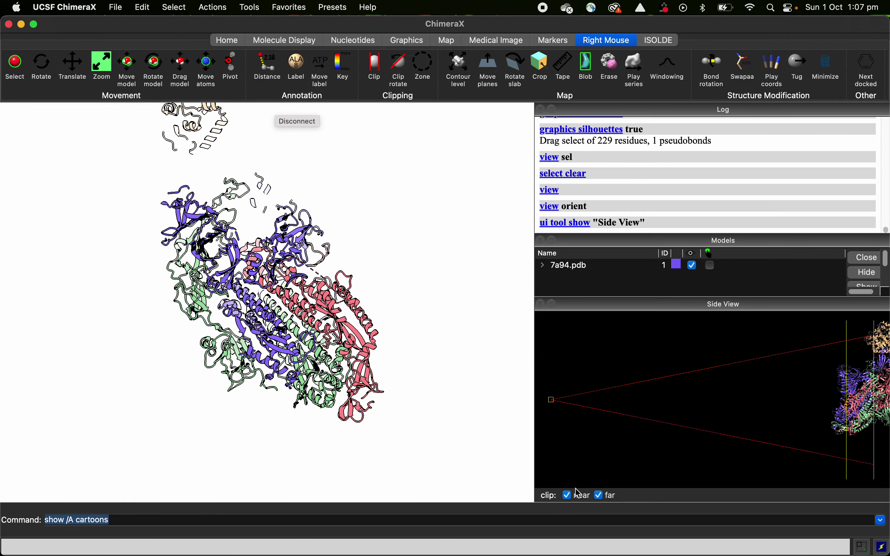
click(568, 497)
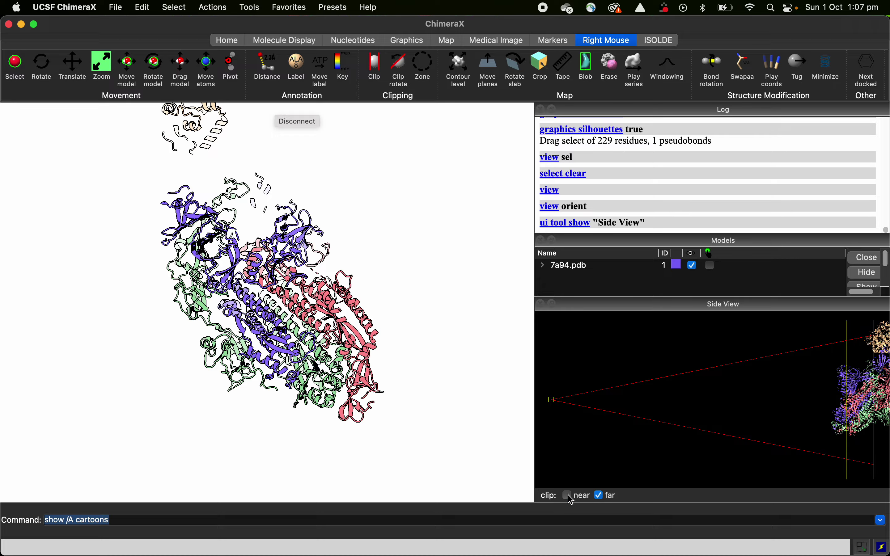
click(600, 496)
drag(761, 353, 763, 393)
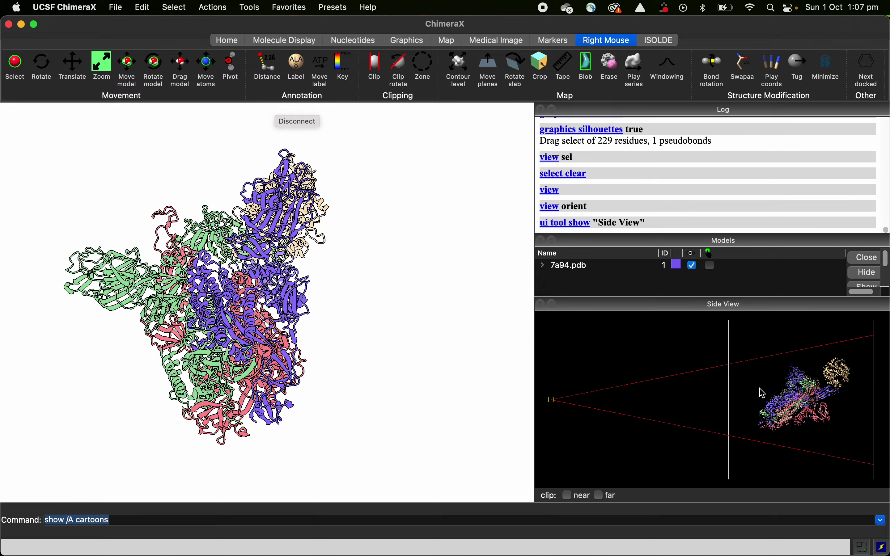
drag(338, 249, 293, 316)
scroll(292, 316, up, 5)
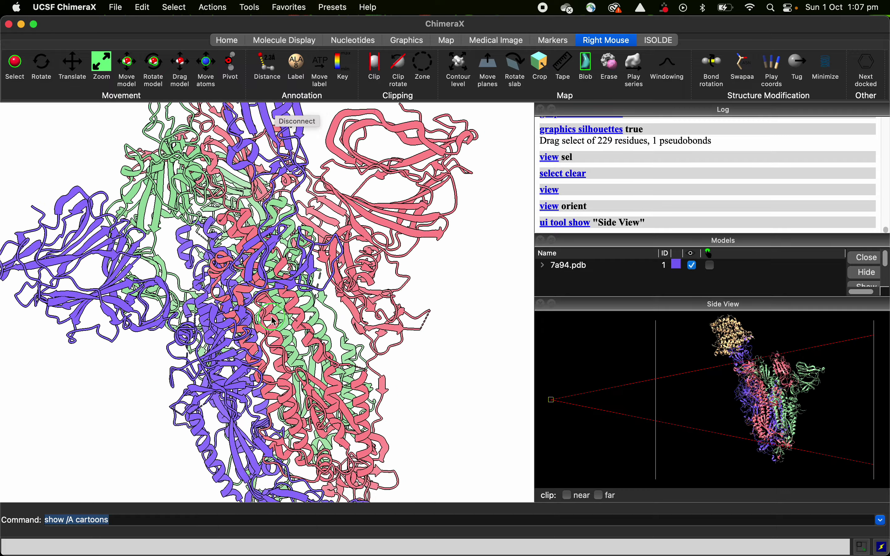
scroll(136, 313, down, 5)
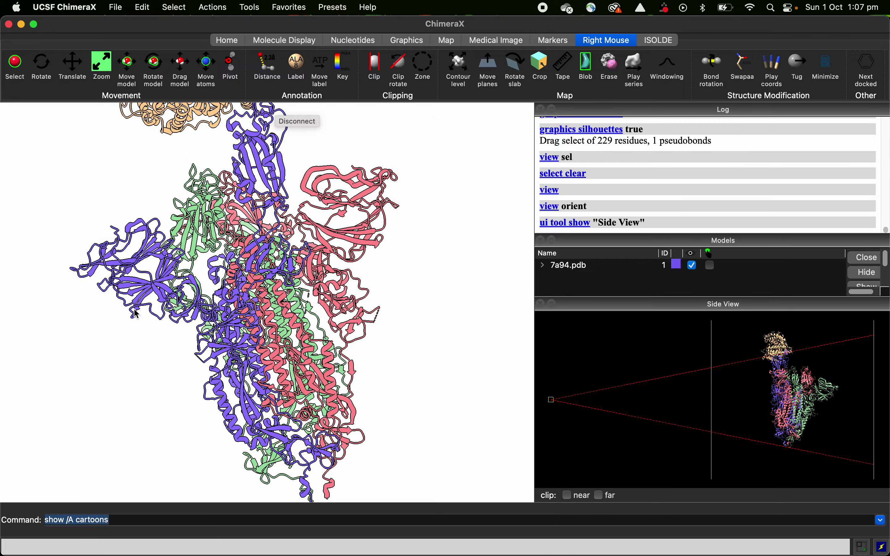
- Try the translate, rotate and zoom mouse modes on the structure
click(75, 68)
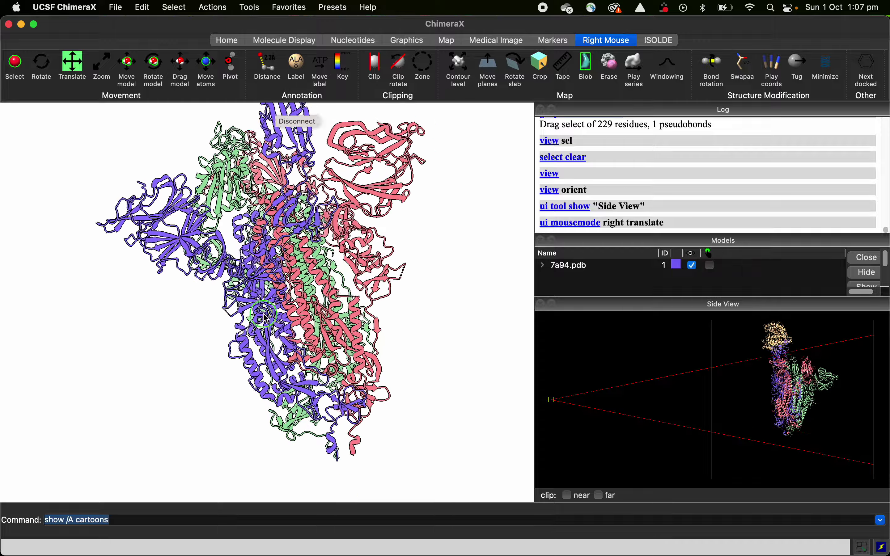
click(41, 66)
right_drag(201, 320, 301, 220)
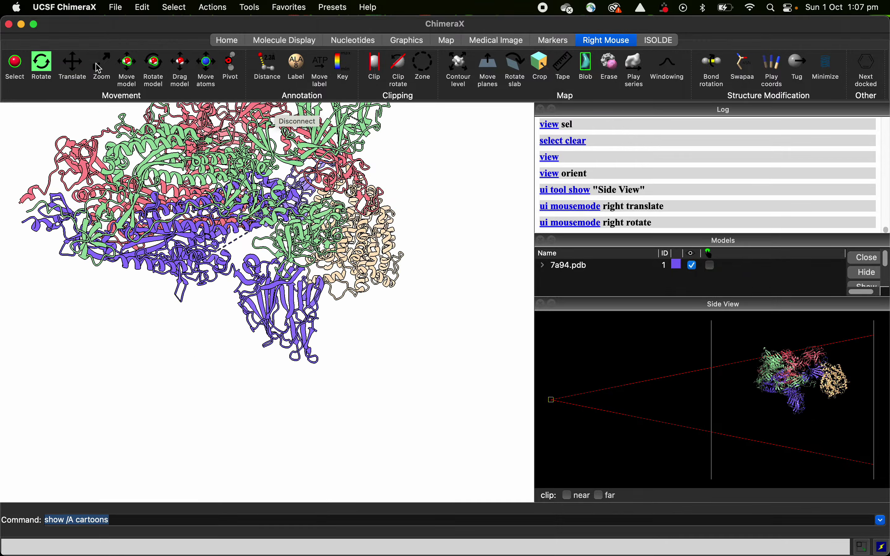
click(101, 66)
drag(312, 213, 203, 133)
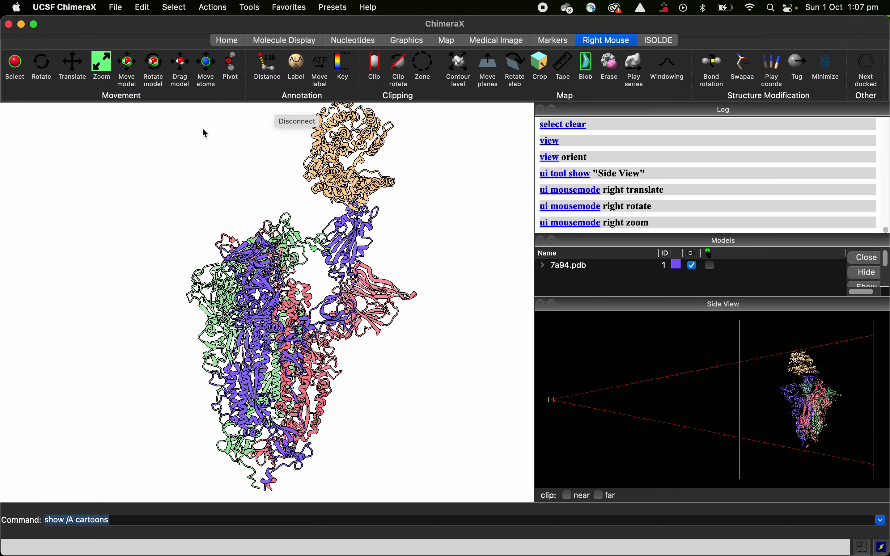
- Region-select most of the spike, shift the model with the move-model mouse mode, and switch back to the translate mode
click(127, 68)
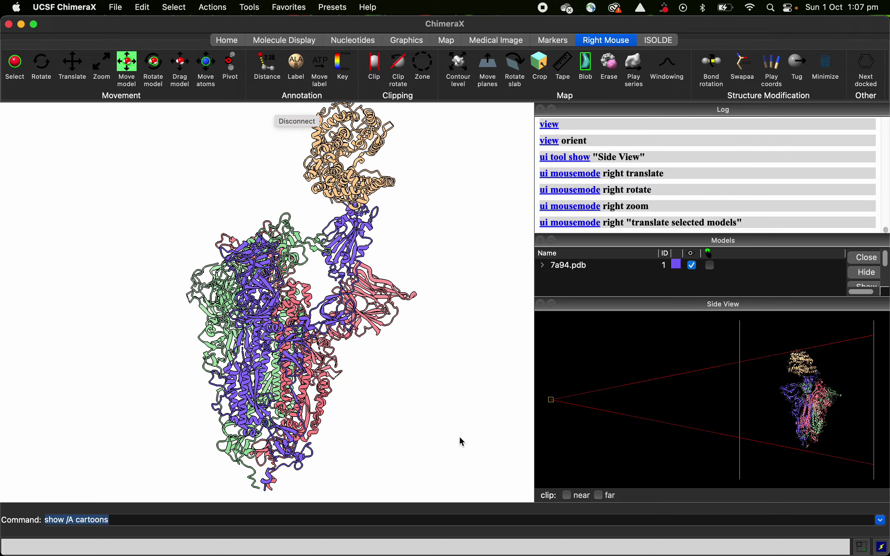
ctrl+drag(186, 195, 464, 404)
right_drag(239, 317, 195, 290)
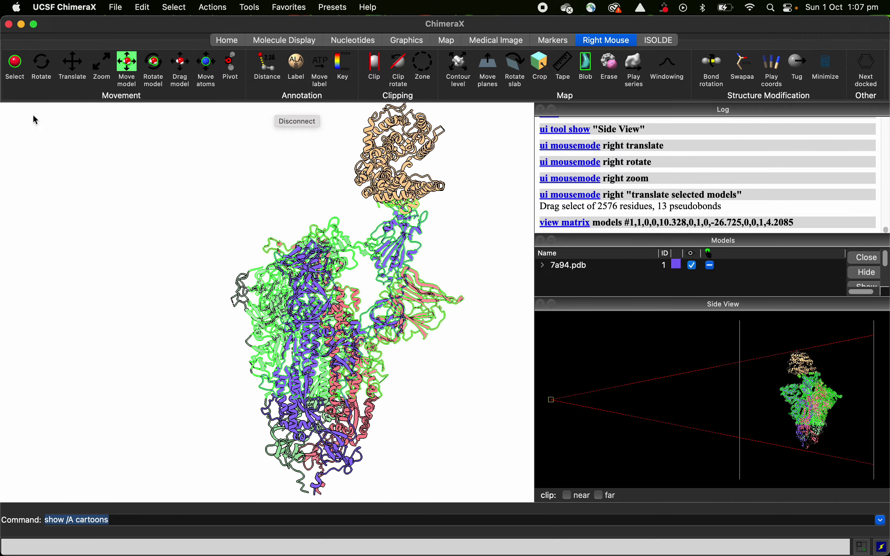
click(72, 66)
right_drag(331, 349, 399, 368)
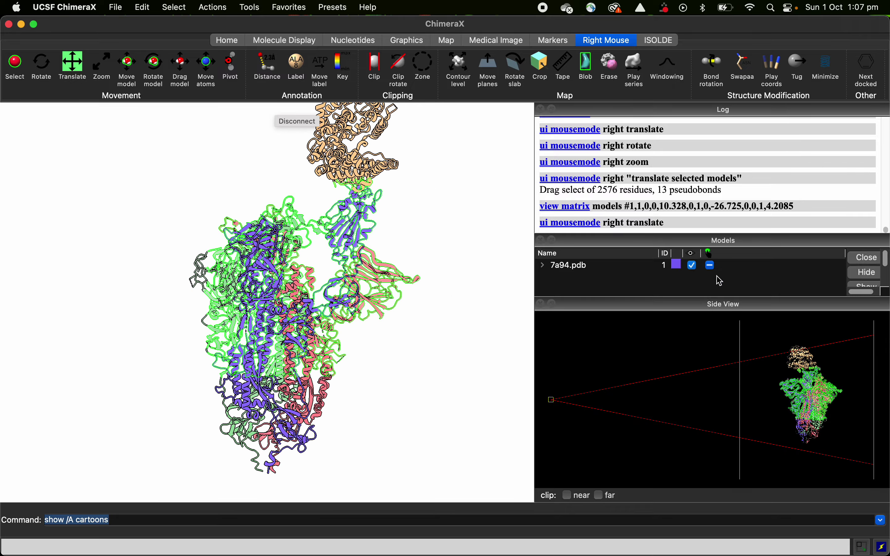
- Load a second copy of 7a94.pdb from the Tutorial folder into the ChimeraX scene
key(super+Tab)
key(super+Tab)
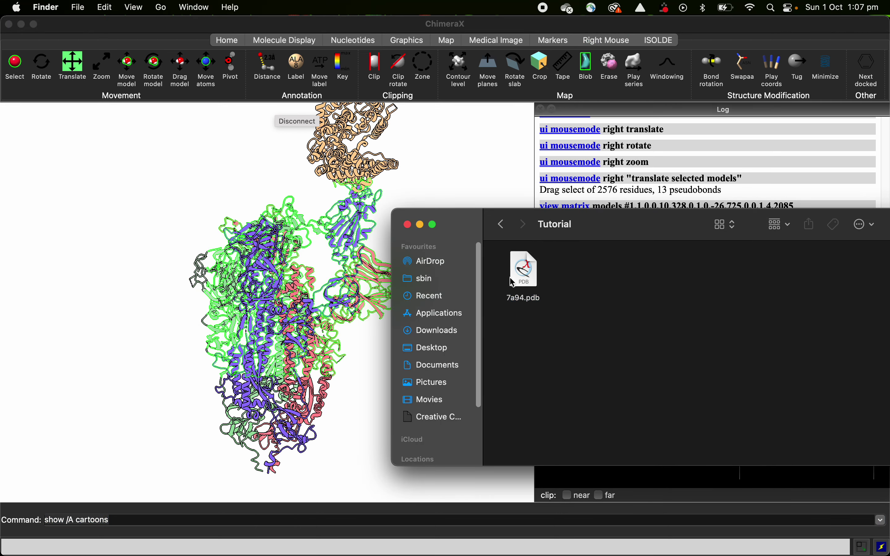
drag(513, 283, 317, 276)
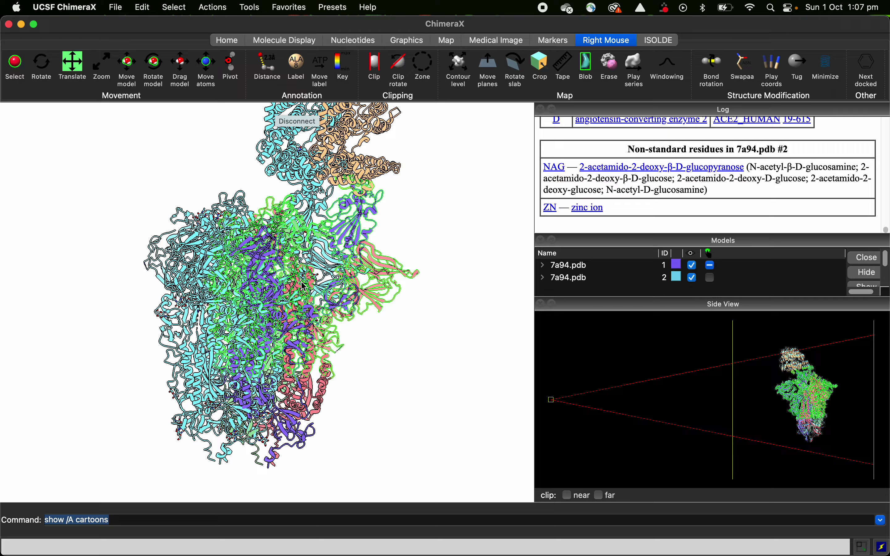
- Reposition the first 7a94 model relative to the second copy with the move-model mouse mode, and try translating both models together in between
click(127, 64)
right_drag(283, 354, 274, 280)
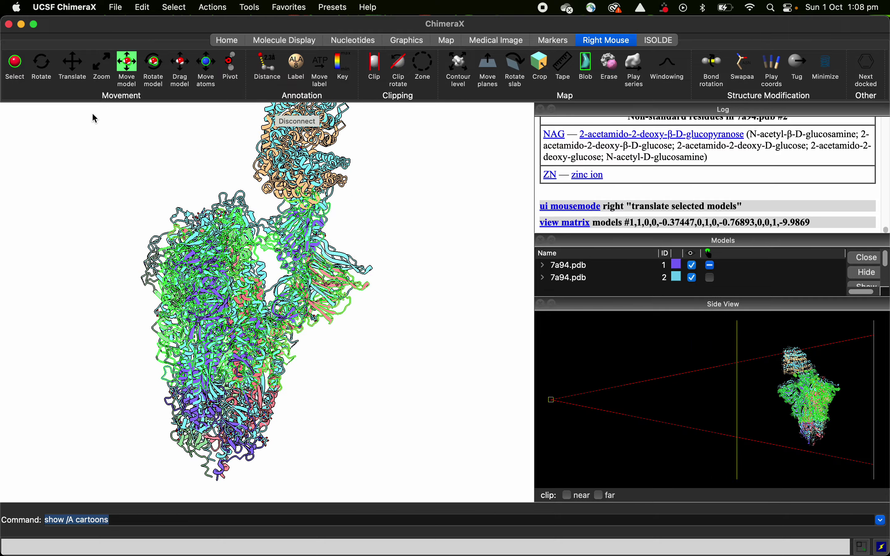
click(72, 66)
right_drag(224, 329, 286, 344)
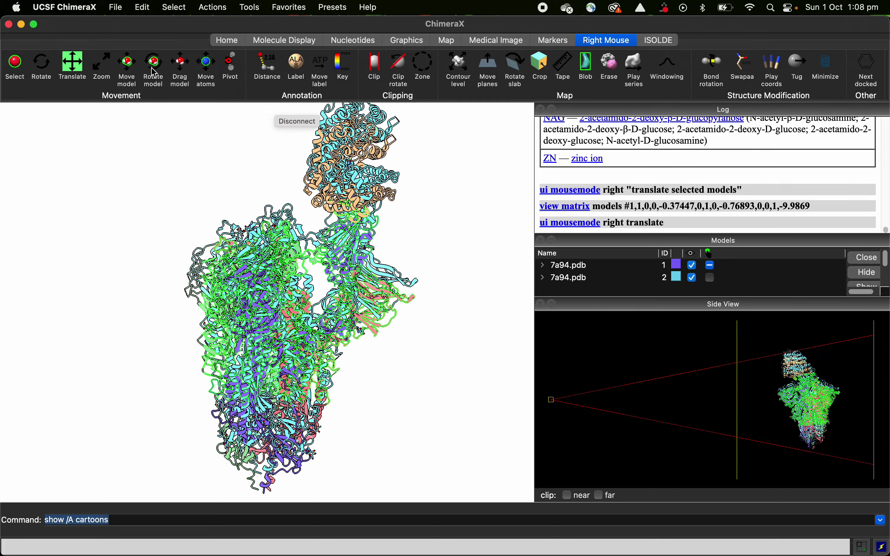
click(127, 68)
right_drag(319, 371, 250, 329)
- Hide the second 7a94 model and clear the current selection
click(692, 277)
drag(250, 329, 232, 304)
ctrl+click(257, 282)
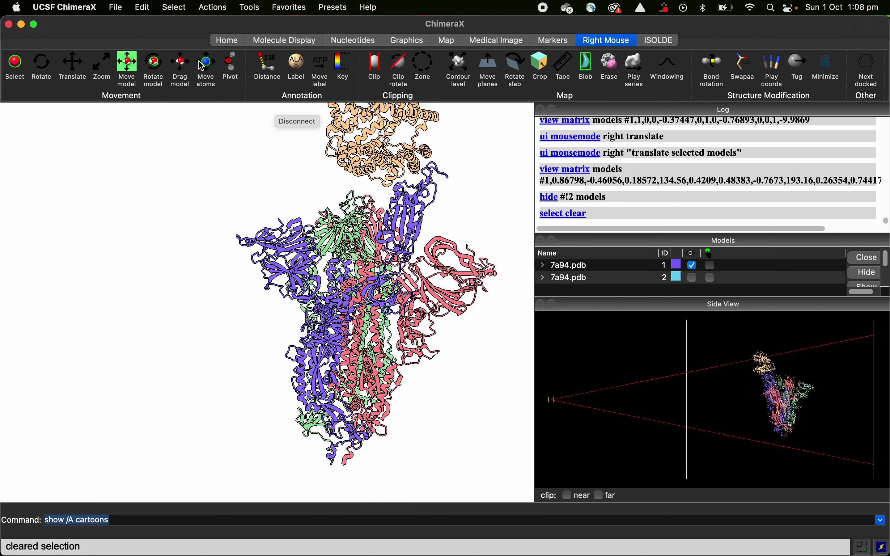
- Region-select most of the spike in the visible model and try displacing only the selected atoms with the move-atoms mouse mode
ctrl+drag(178, 211, 429, 398)
click(205, 68)
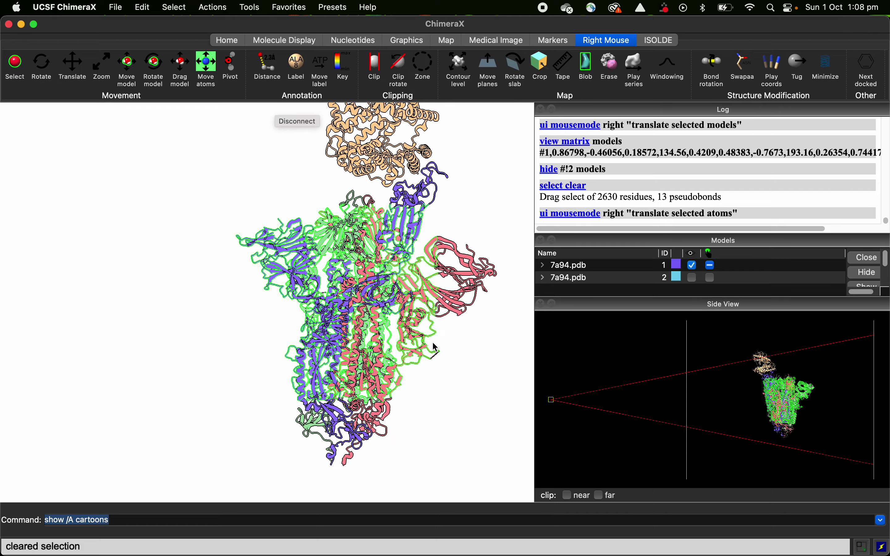
right_drag(433, 343, 436, 337)
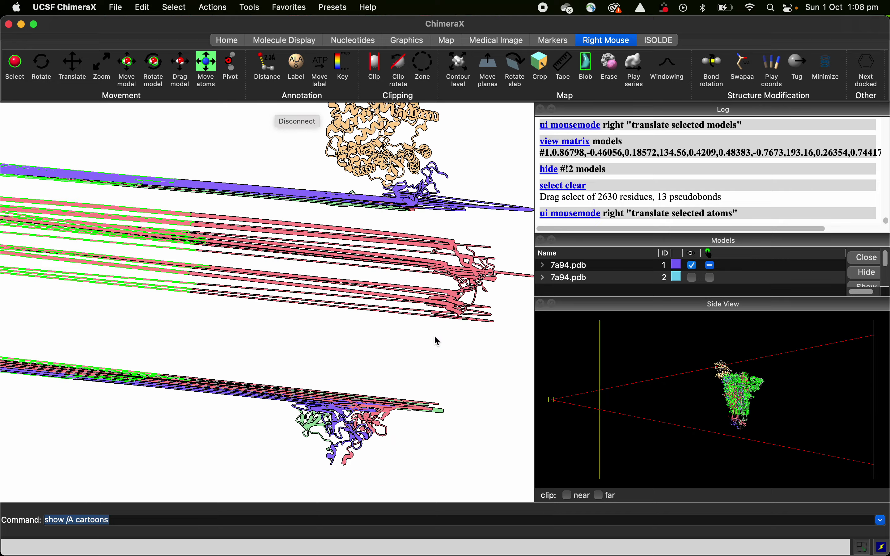
right_drag(371, 317, 166, 195)
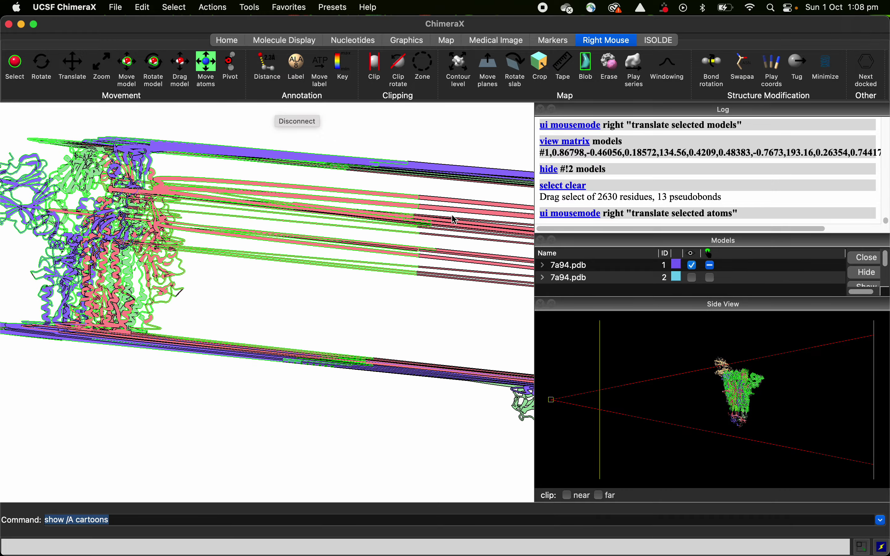
- Close the first 7a94 model and show the second copy
click(666, 266)
click(863, 259)
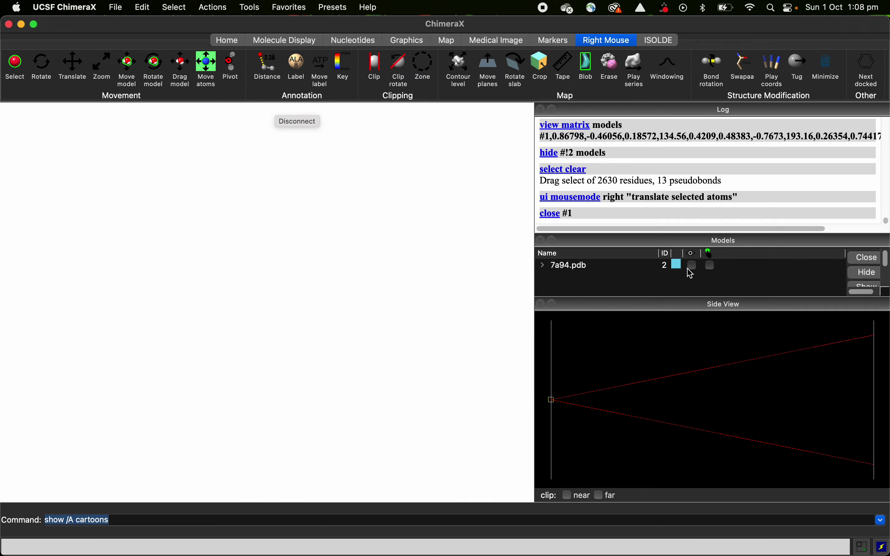
click(693, 266)
drag(319, 309, 265, 147)
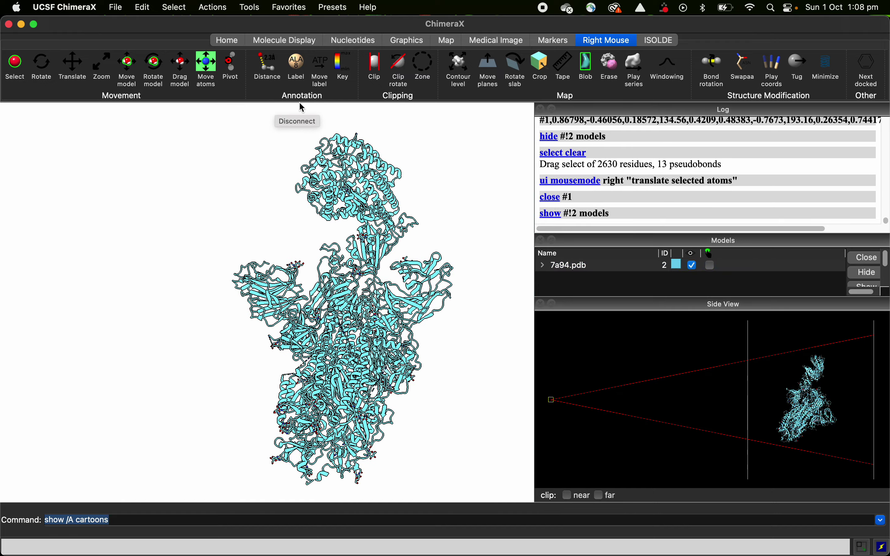
- Label chain A residues THR 240, VAL 83 and PHE 135 using the label mouse mode, and move the PHE 135 label onto its strand
click(100, 65)
right_drag(235, 471, 360, 272)
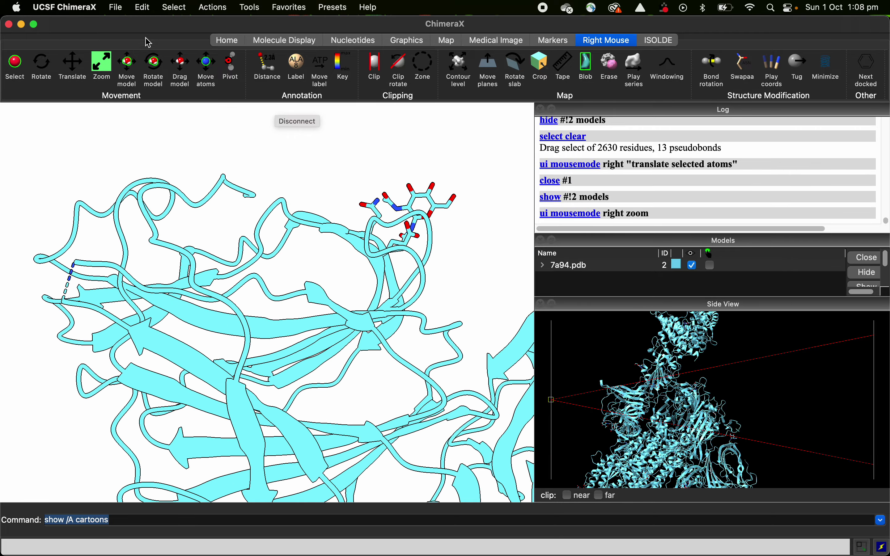
click(296, 66)
right_click(279, 333)
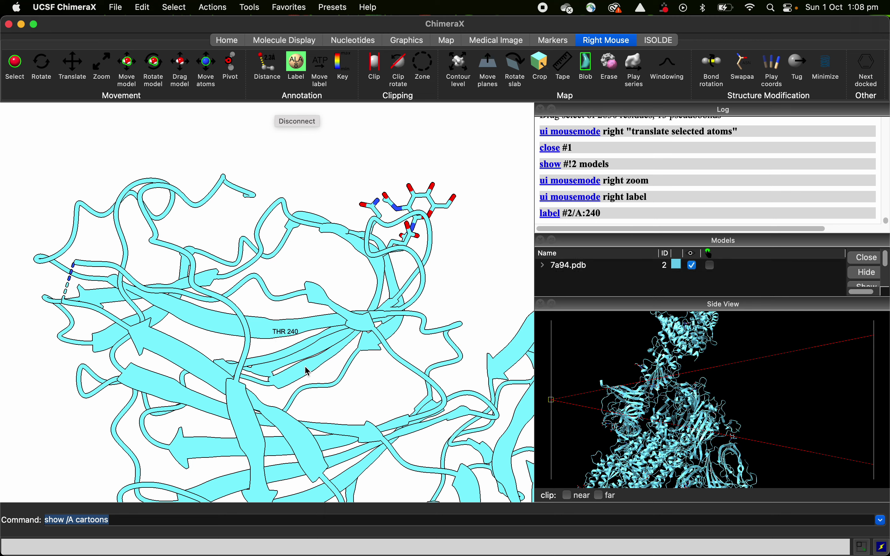
right_click(321, 293)
right_click(335, 244)
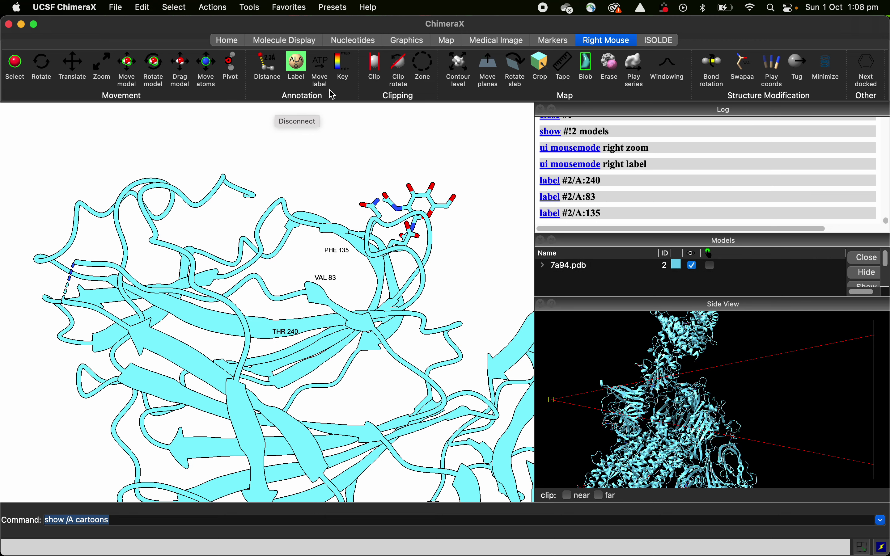
click(320, 69)
right_drag(336, 255, 337, 242)
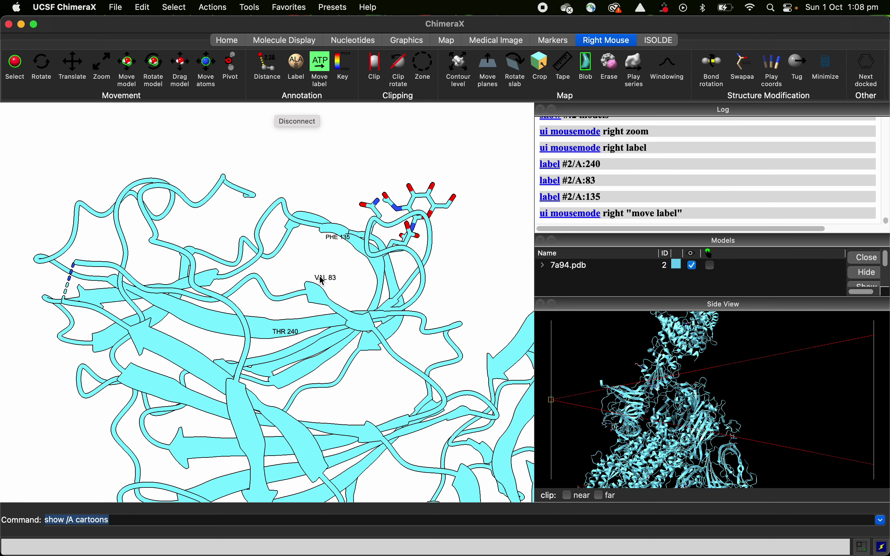
- Measure the distance between ASN 164 OD1 and NAG 1302 O4 in chain A with the distance mouse mode
click(268, 70)
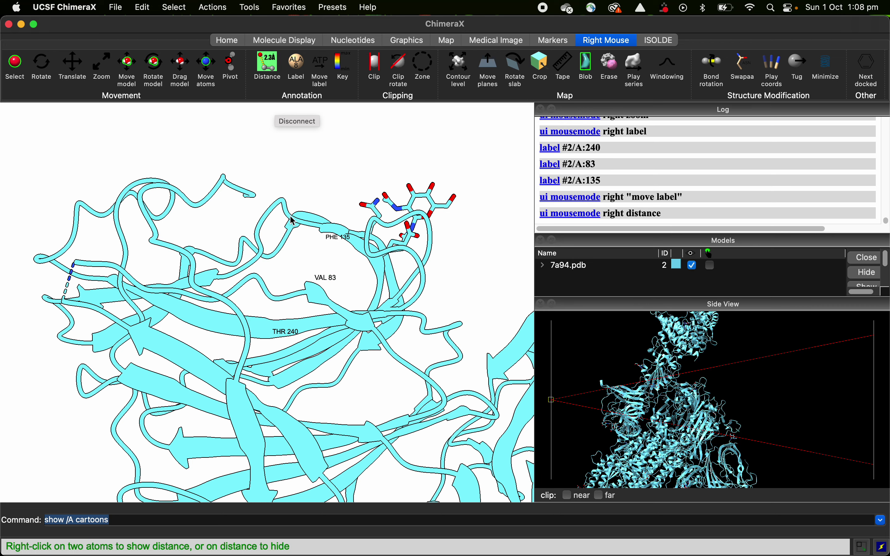
right_click(285, 208)
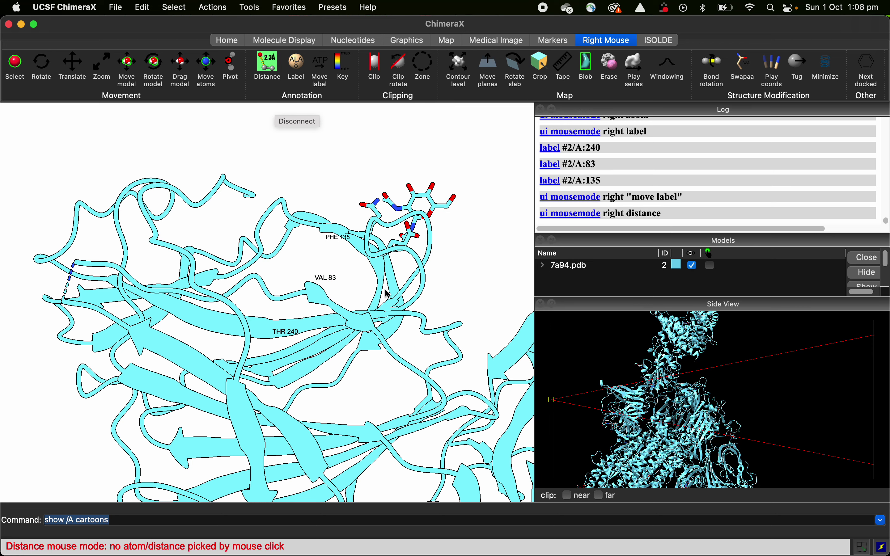
right_click(366, 206)
right_click(433, 192)
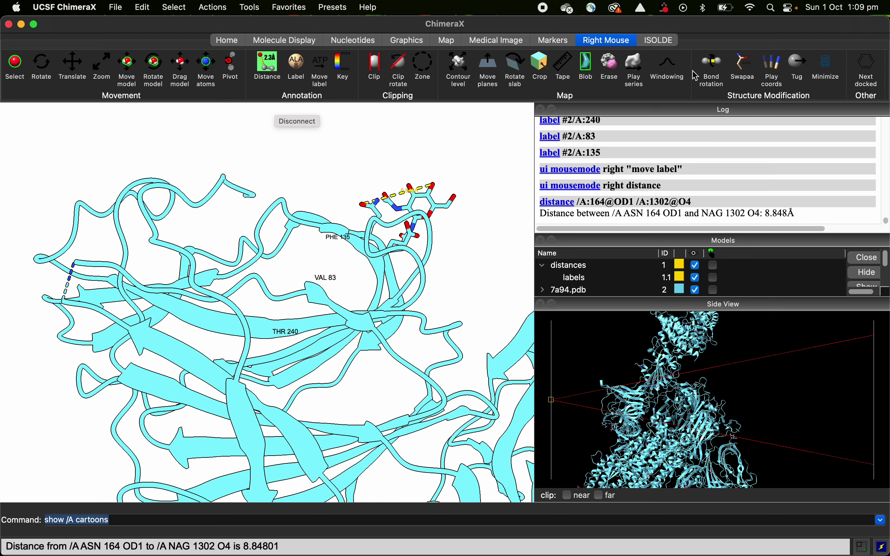
- Dock the Models panel together with the Log, and hide the distances model with its labels
middle_drag(393, 251, 344, 230)
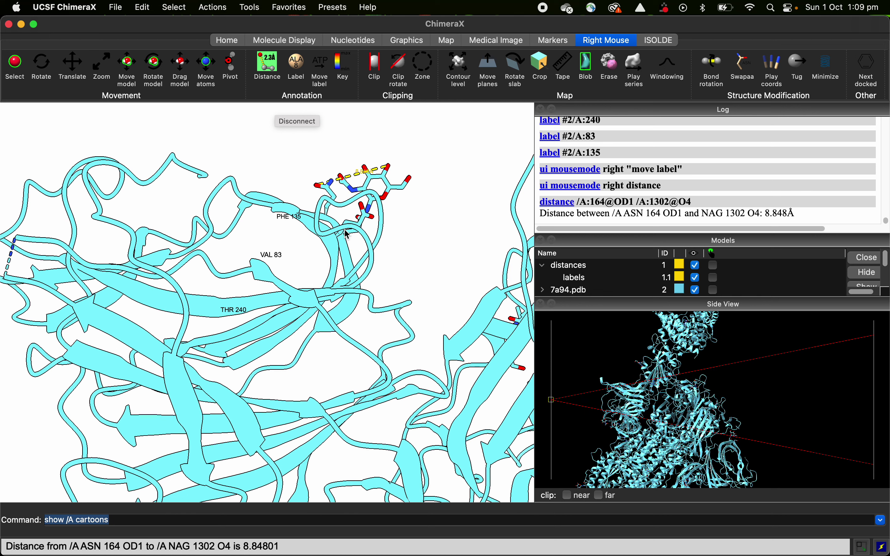
drag(709, 244, 722, 198)
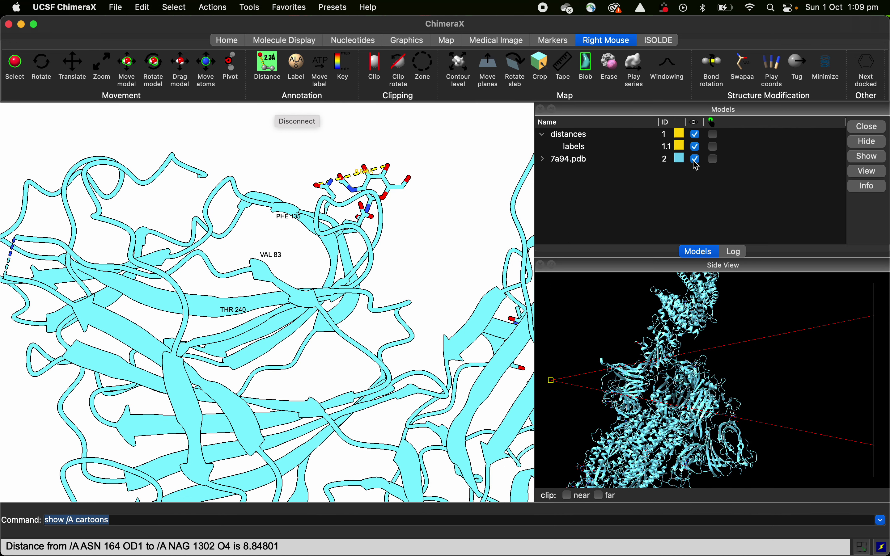
click(696, 134)
click(696, 146)
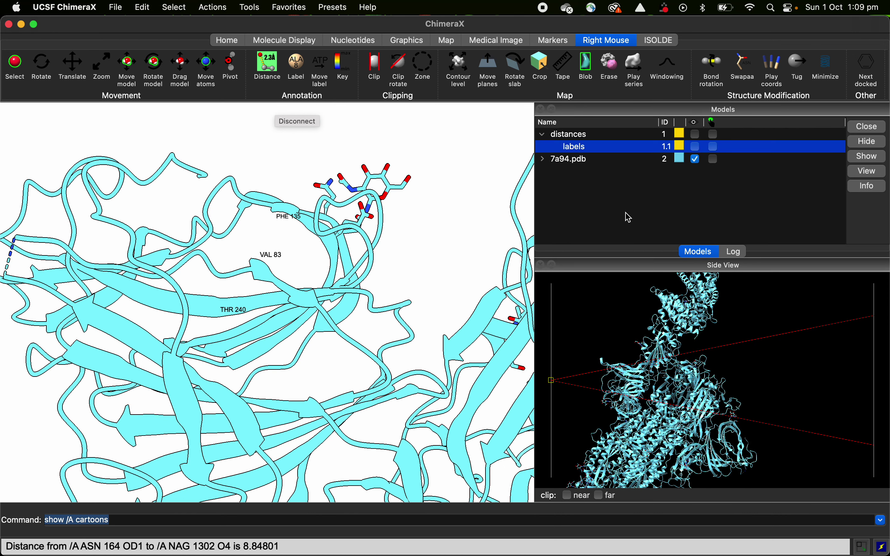
- Bring the whole complex into view and colour the structure by chain
click(101, 62)
scroll(448, 329, down, 12)
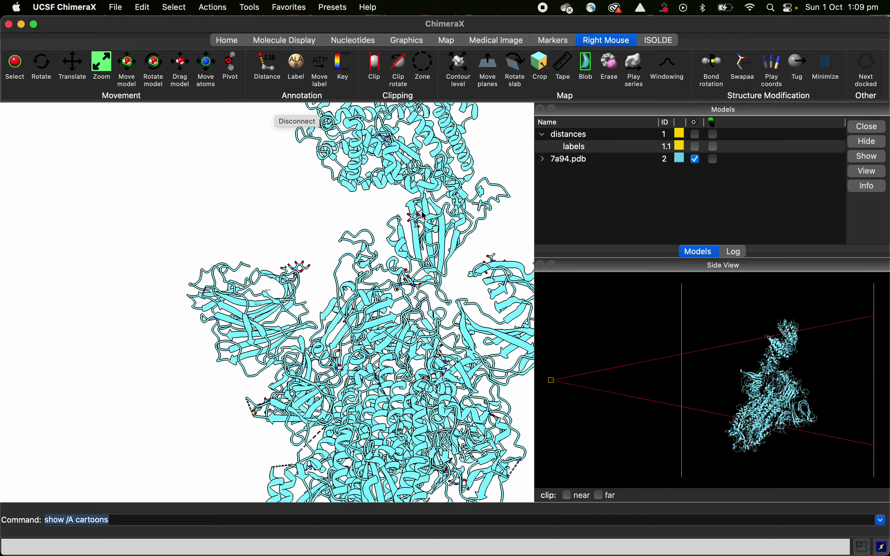
middle_drag(449, 329, 397, 237)
right_drag(397, 238, 278, 3)
click(282, 39)
click(342, 66)
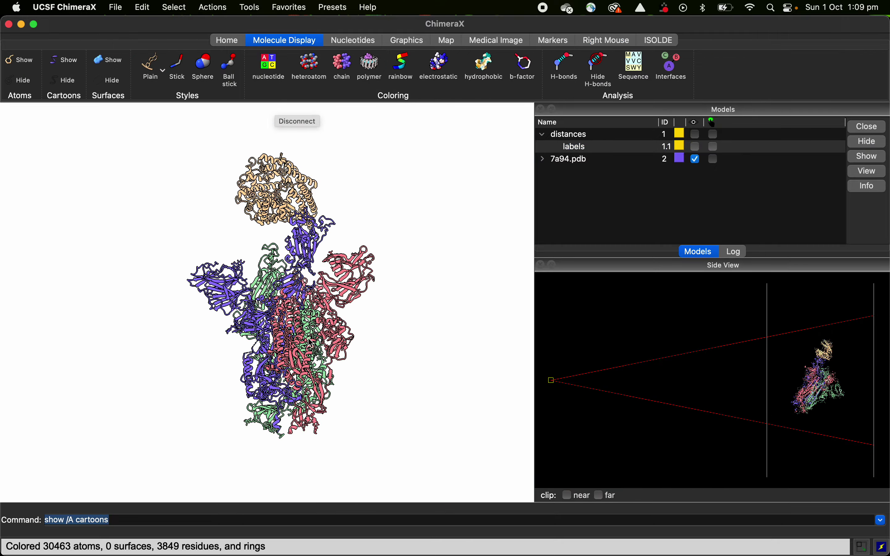
scroll(329, 281, down, 3)
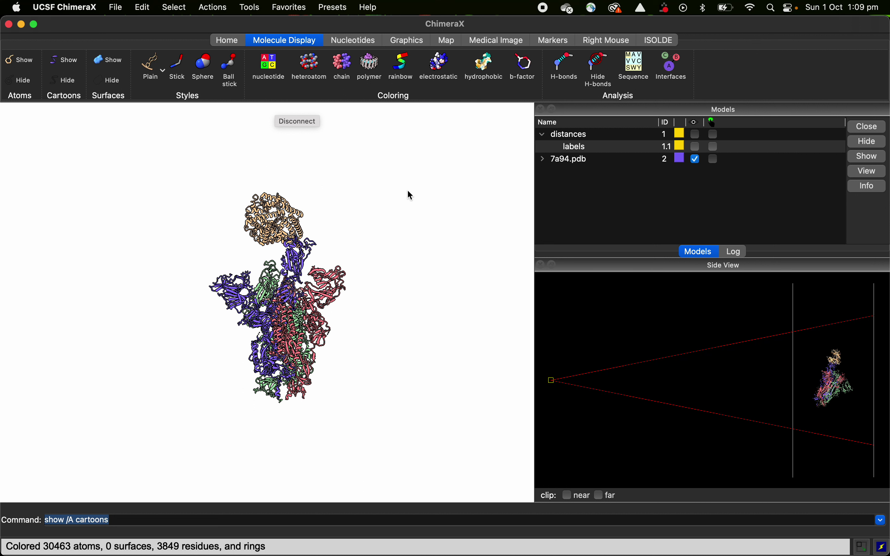
- Select spike glycoprotein chain A, and replace that selection with chain B
click(175, 6)
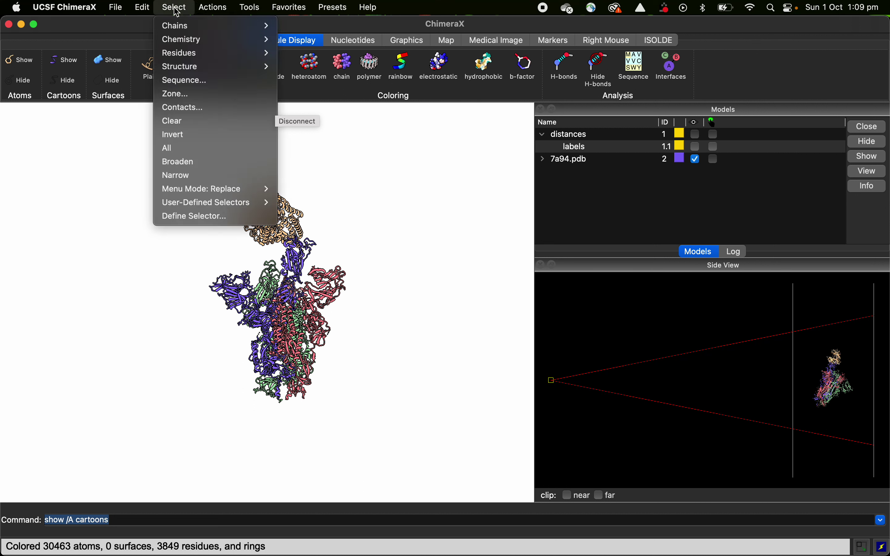
mouse_move(205, 28)
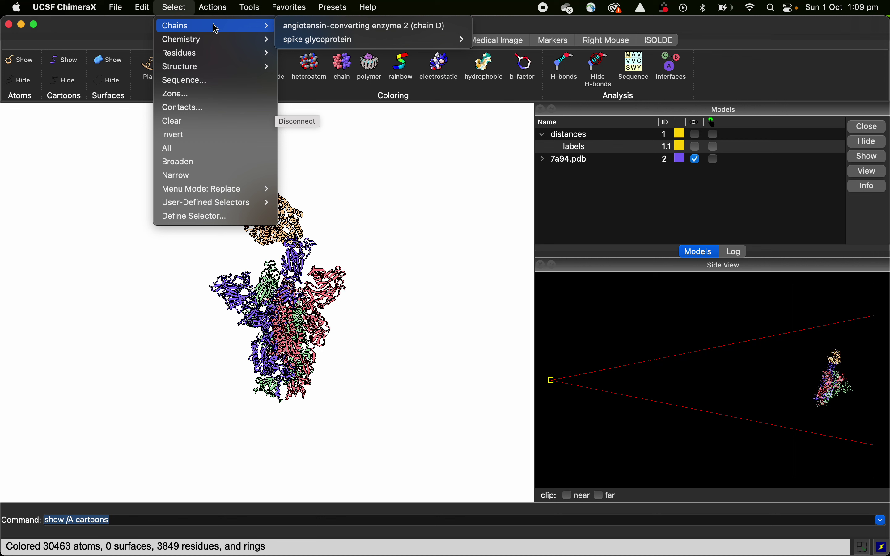
mouse_move(325, 49)
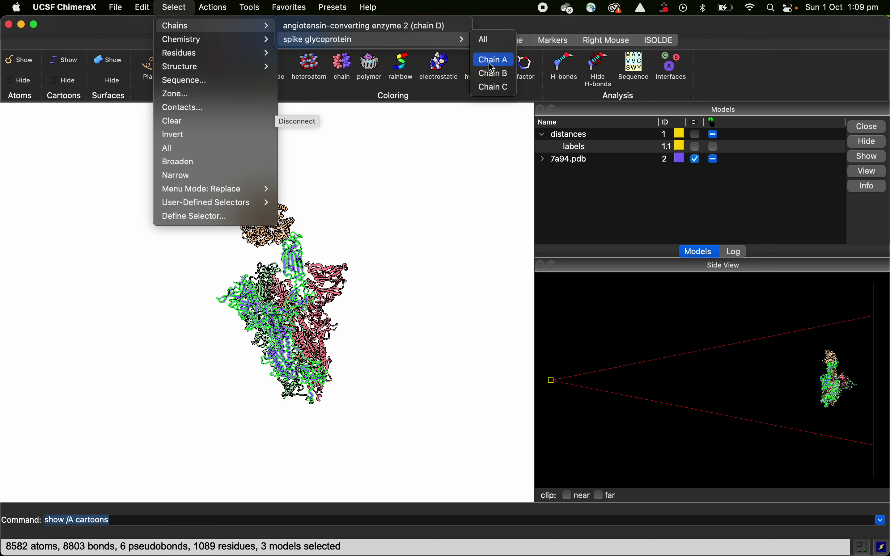
click(493, 73)
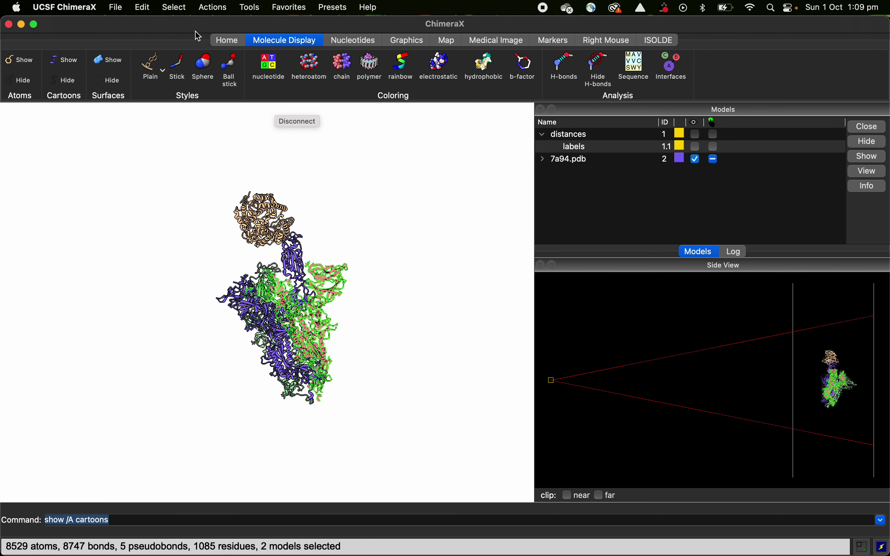
- Select everything classified as protein by chemistry, and clear the selection
click(176, 8)
mouse_move(180, 43)
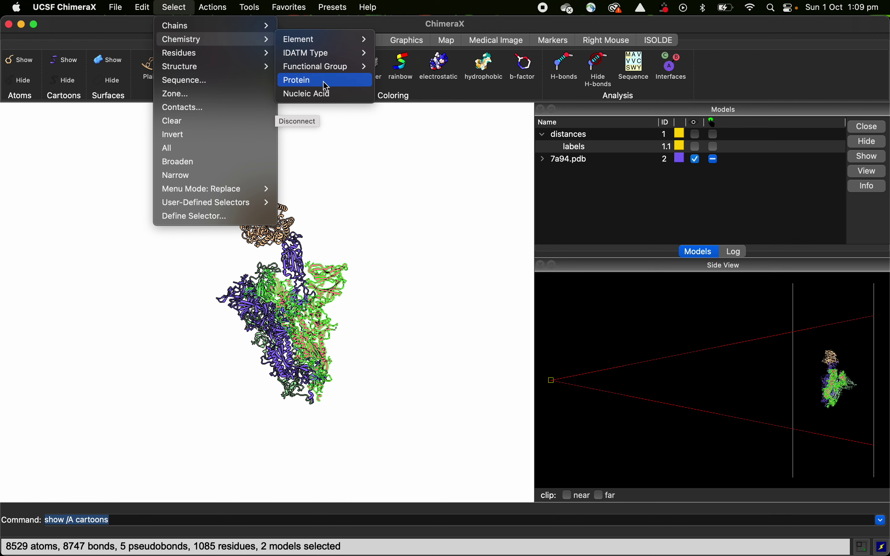
click(319, 84)
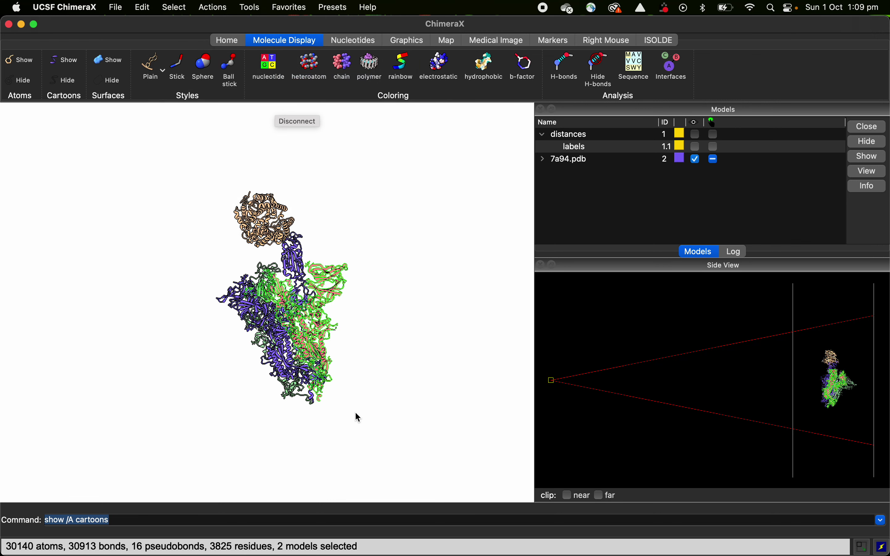
ctrl+click(405, 332)
click(169, 8)
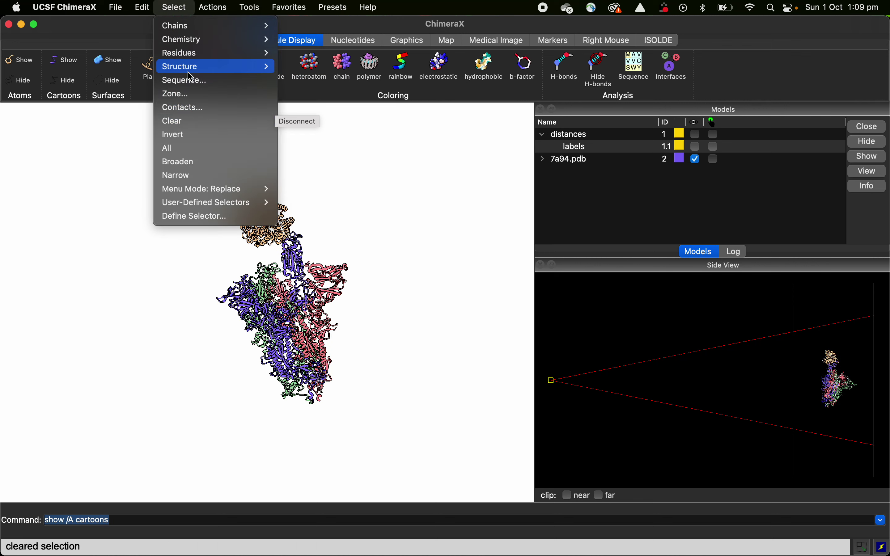
mouse_move(192, 58)
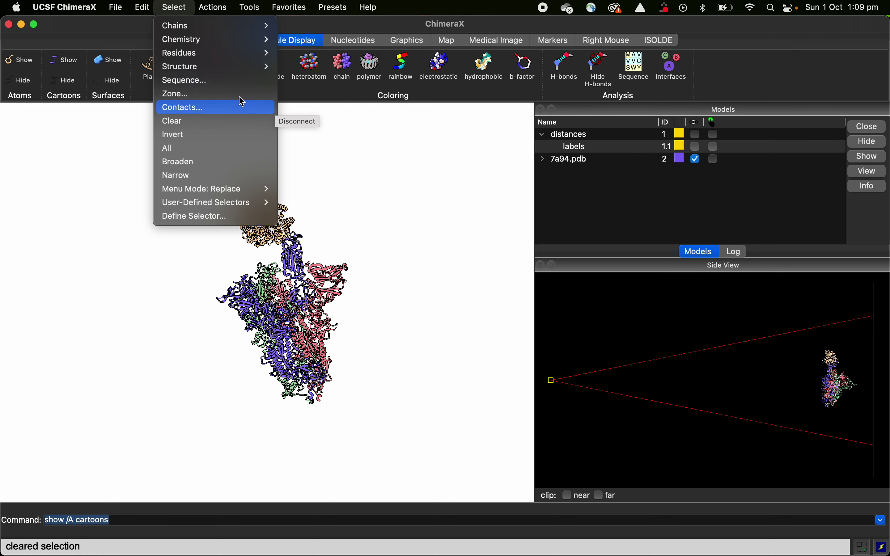
click(386, 280)
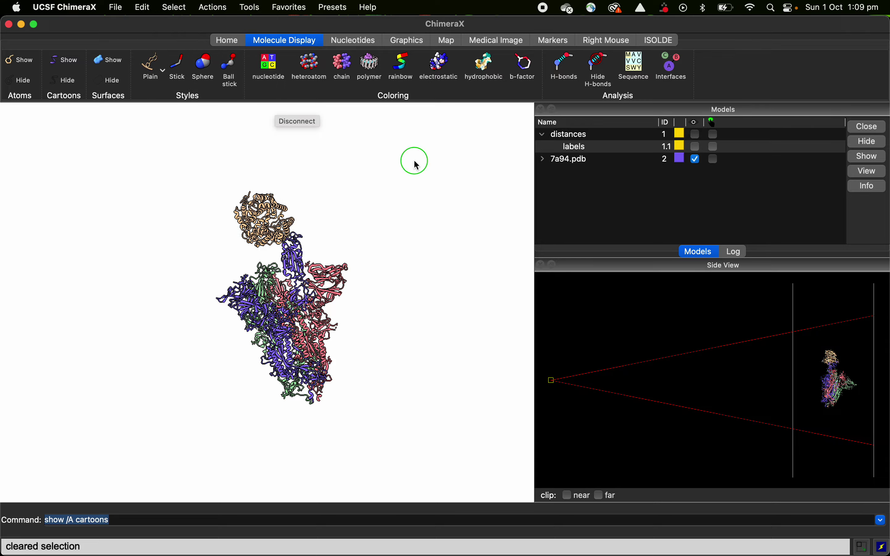
- Centre the ACE2 receptor in a close view and region-select its upper part
scroll(413, 163, up, 10)
right_drag(323, 217, 341, 368)
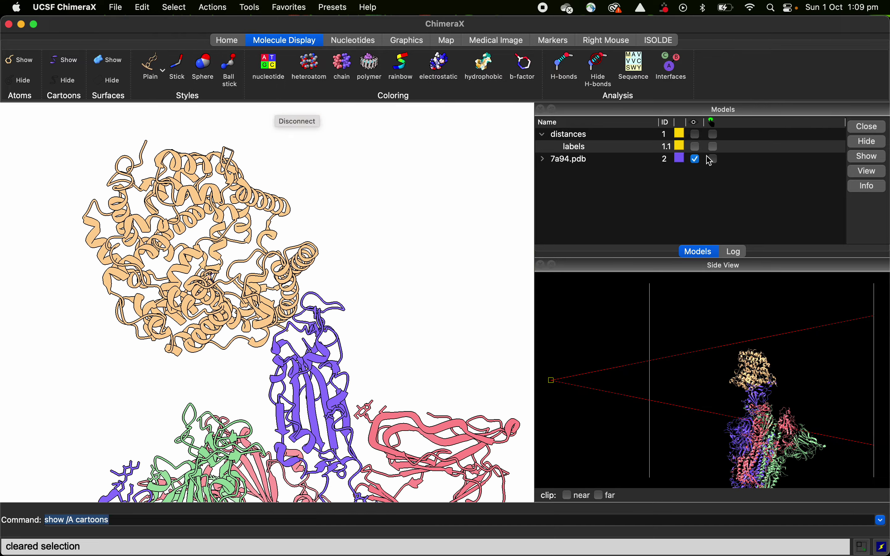
right_drag(213, 194, 288, 200)
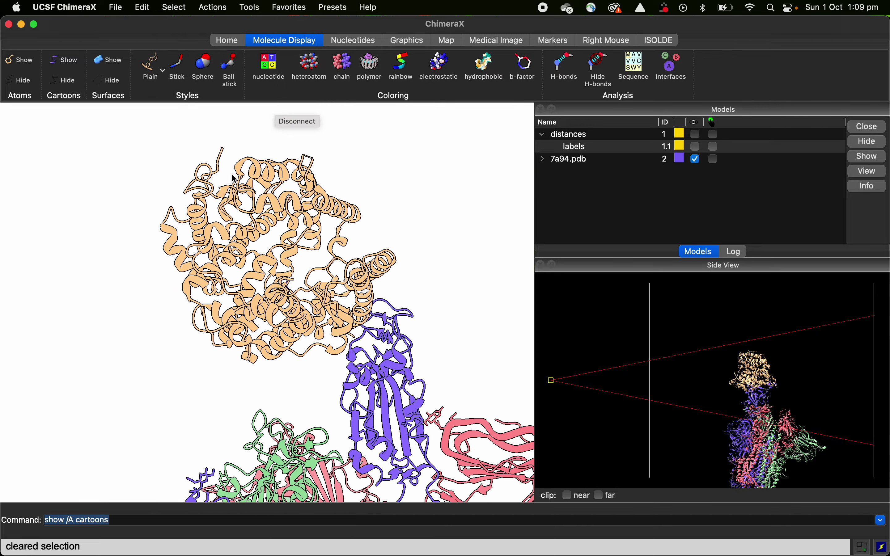
ctrl+drag(88, 127, 471, 285)
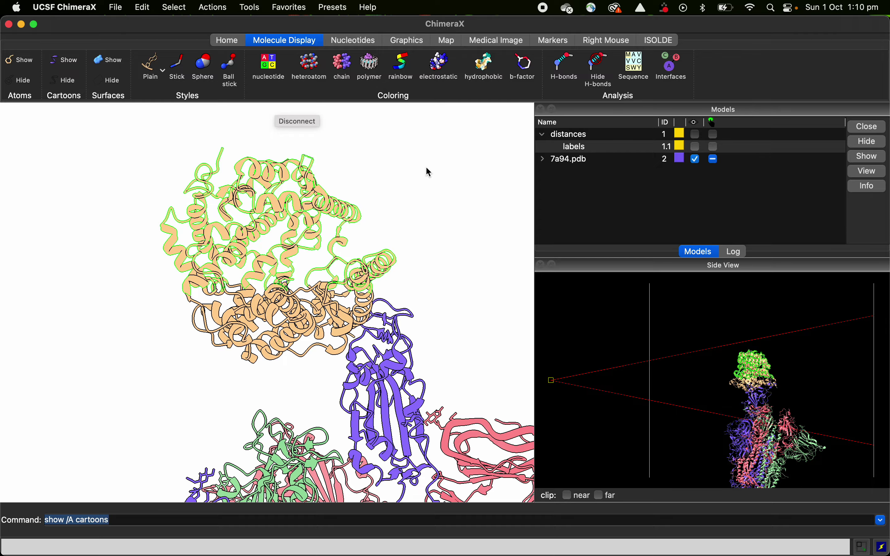
- Clear the ACE2 region selection, select single residues of the spike domain below ACE2 one after another, and clear the selection
ctrl+click(454, 230)
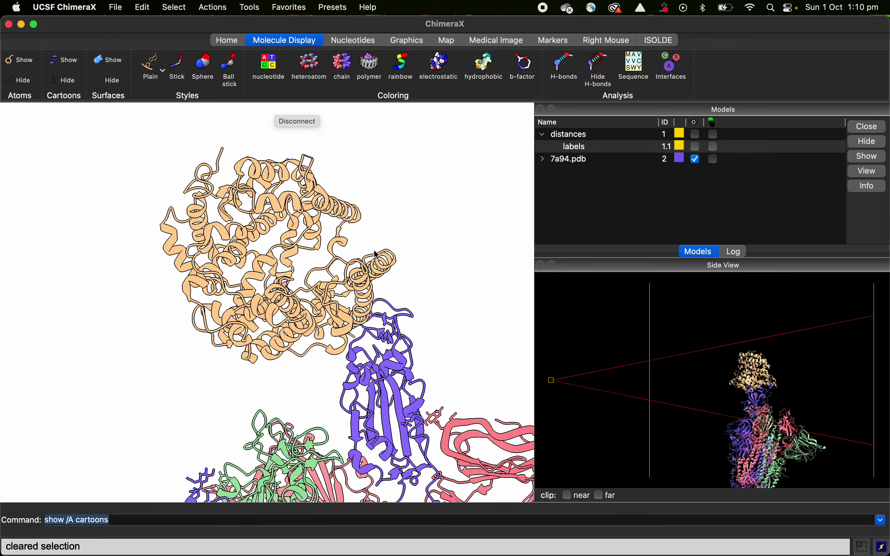
drag(374, 334, 296, 183)
ctrl+click(296, 183)
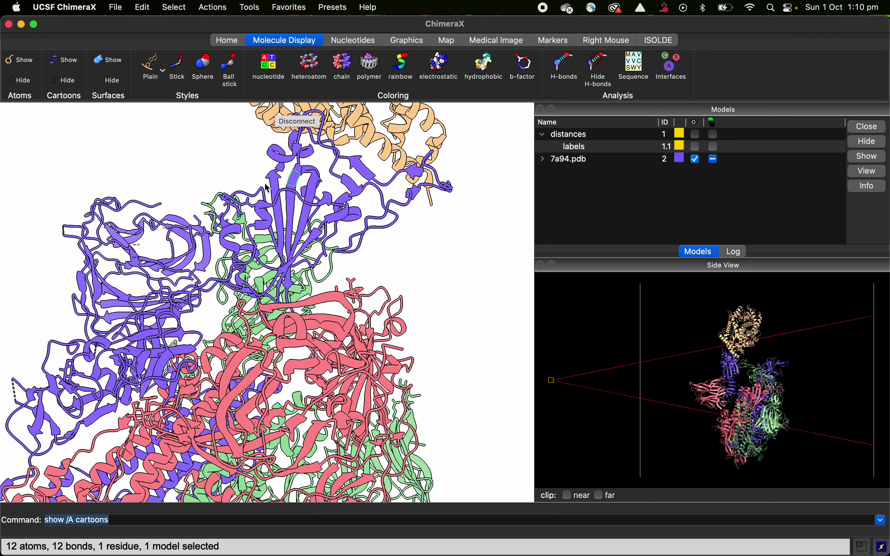
ctrl+click(314, 182)
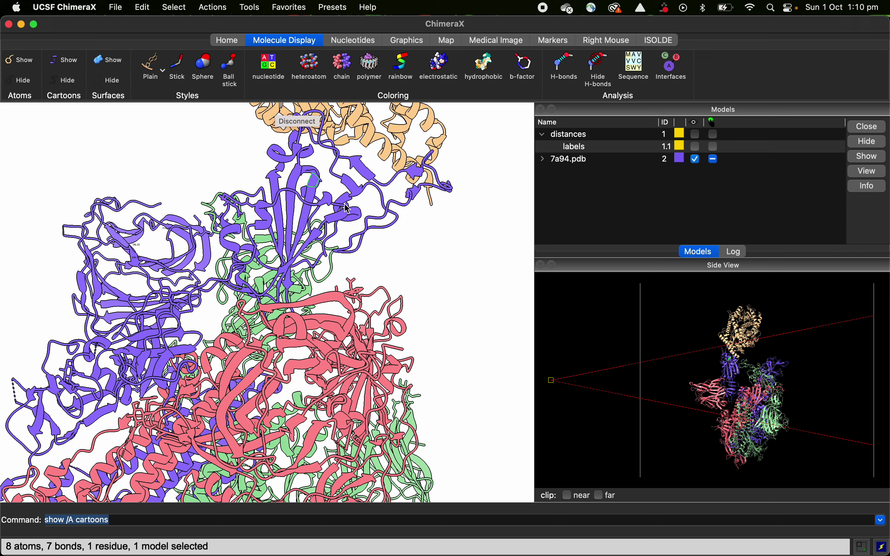
ctrl+click(346, 182)
ctrl+click(362, 168)
ctrl+click(343, 160)
ctrl+click(178, 142)
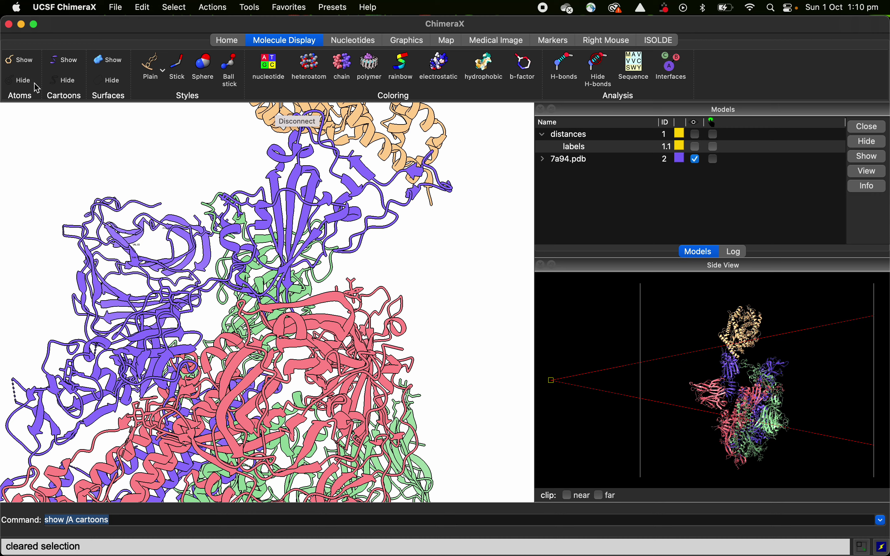
- Show the atoms of the whole structure, select a single atom, clear the selection, and hide the atoms again
click(20, 60)
ctrl+click(217, 194)
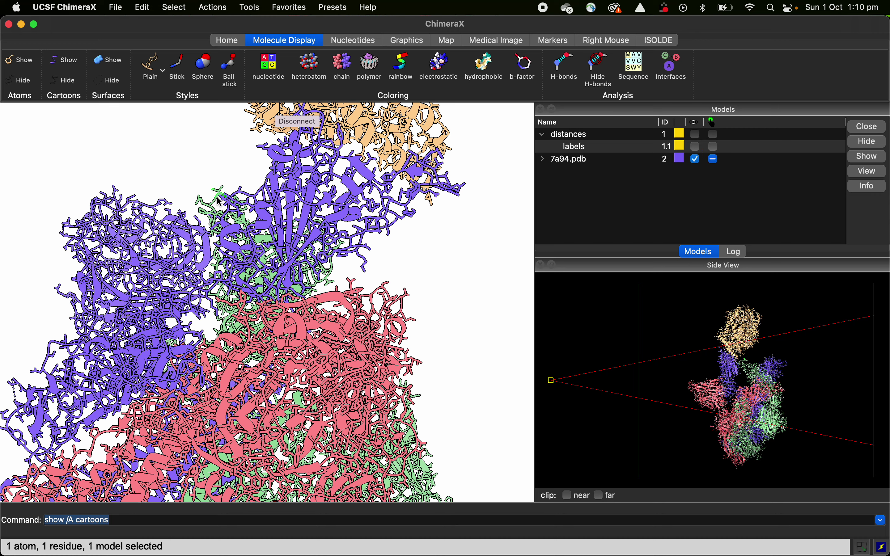
ctrl+click(194, 177)
right_click(25, 78)
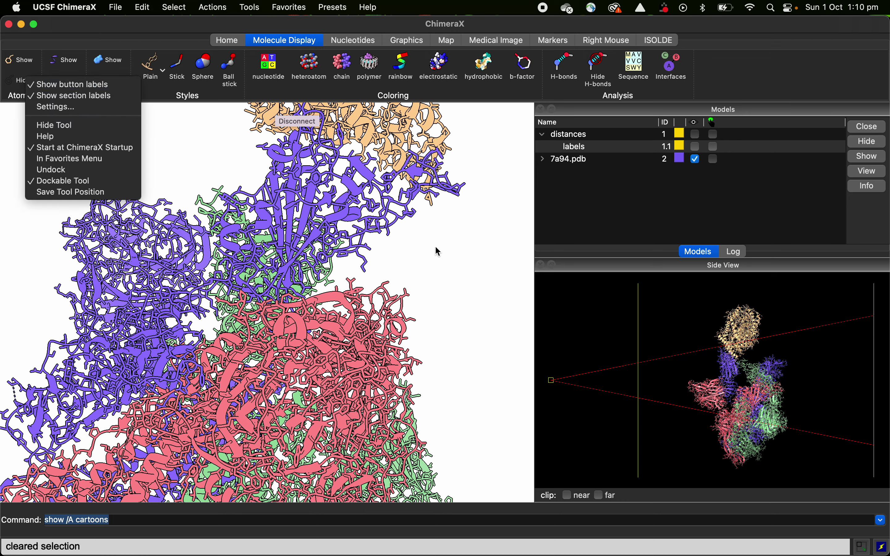
click(21, 86)
click(21, 86)
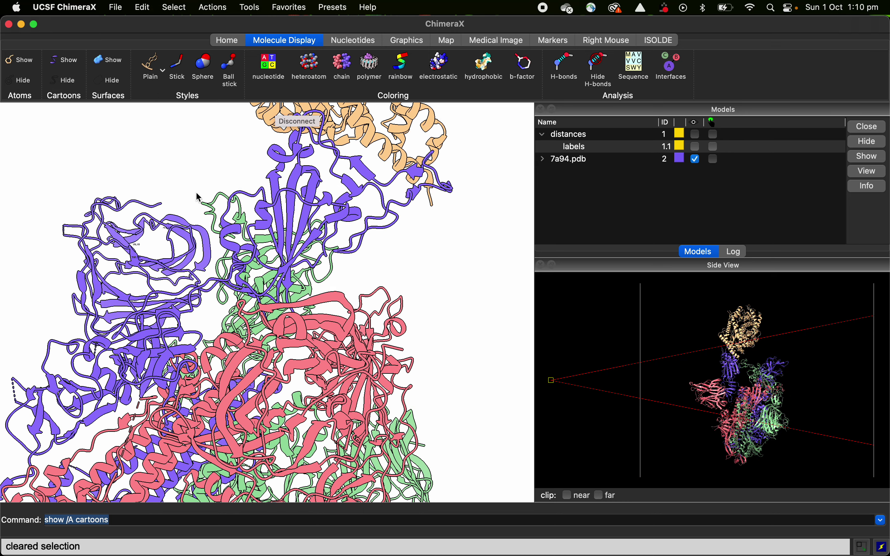
- Build up one combined selection from several residues of the spike domain below ACE2, and clear it
ctrl+click(272, 179)
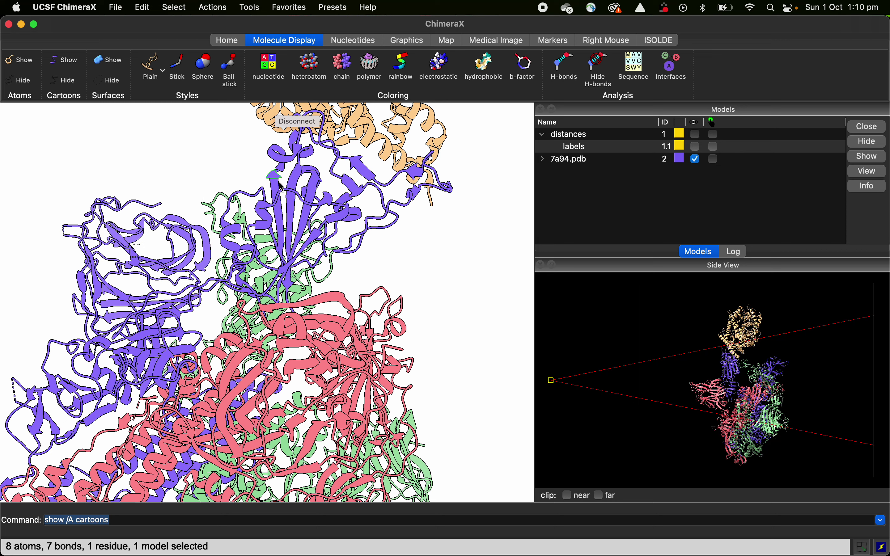
ctrl+shift+click(298, 182)
ctrl+shift+click(313, 192)
ctrl+shift+click(294, 157)
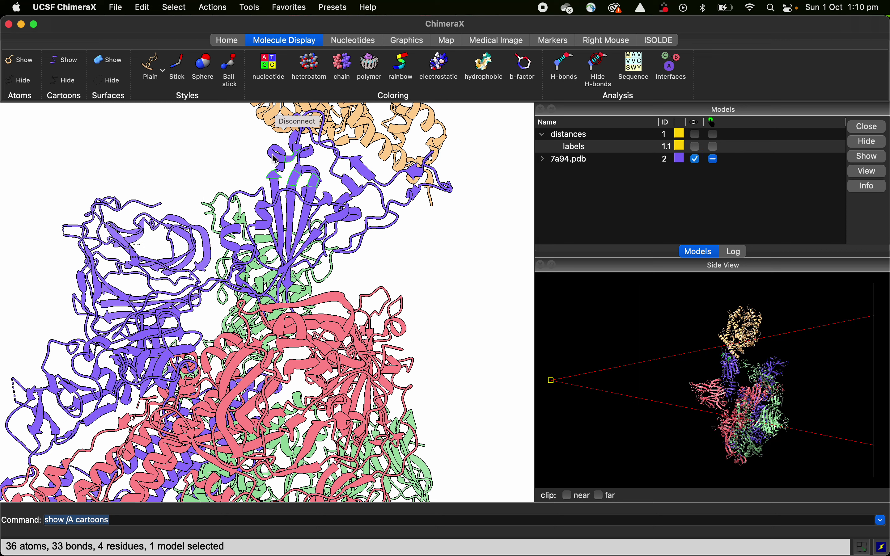
ctrl+shift+click(281, 161)
ctrl+shift+click(273, 153)
ctrl+shift+click(346, 141)
ctrl+shift+click(372, 132)
click(442, 234)
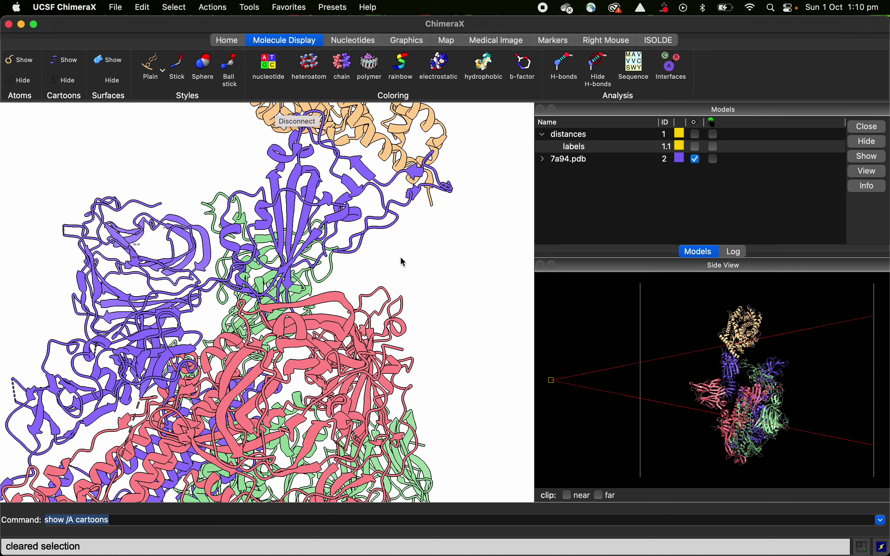
- Region-select several separate areas of the spike together, show them as surfaces, and hide the surfaces and clear the selection
ctrl+click(336, 184)
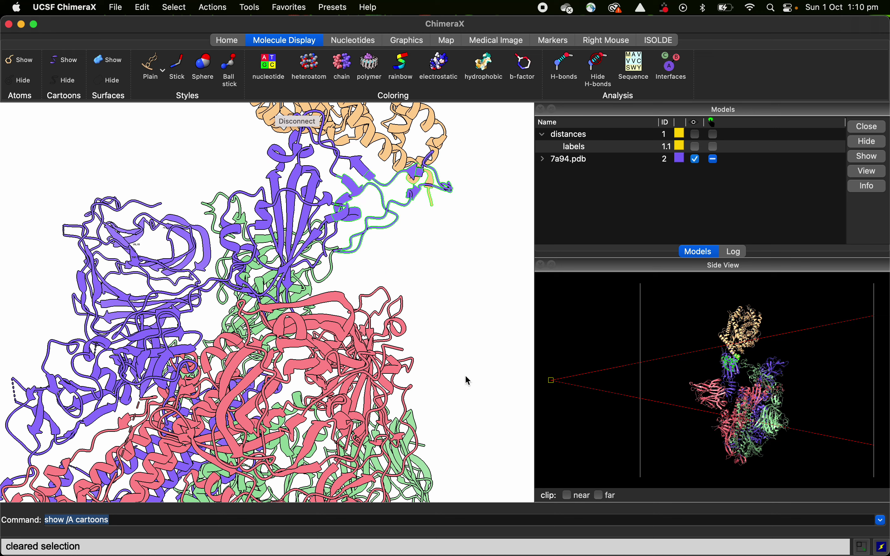
key(Up)
key(Up)
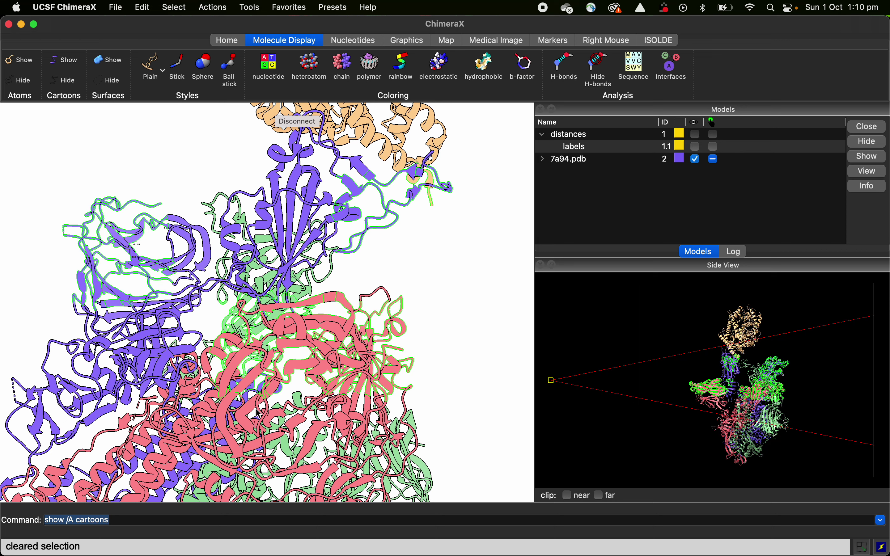
key(Up)
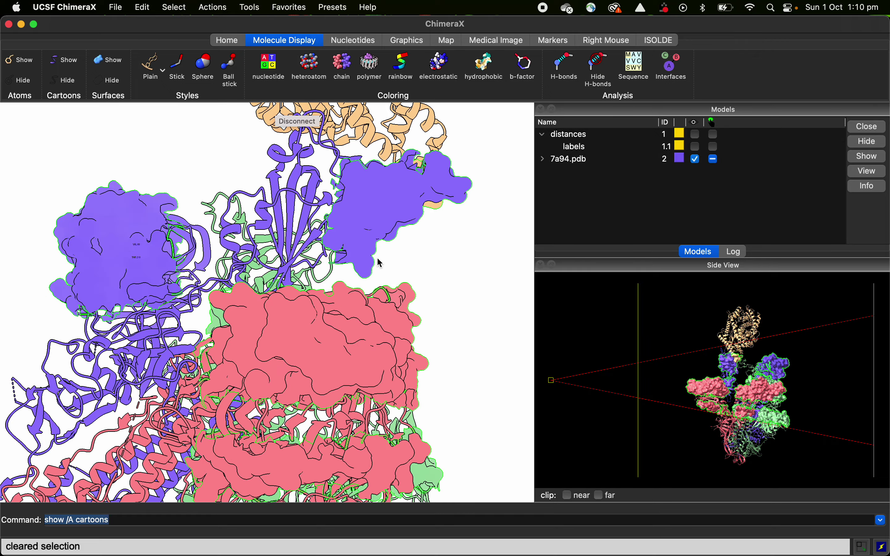
click(111, 82)
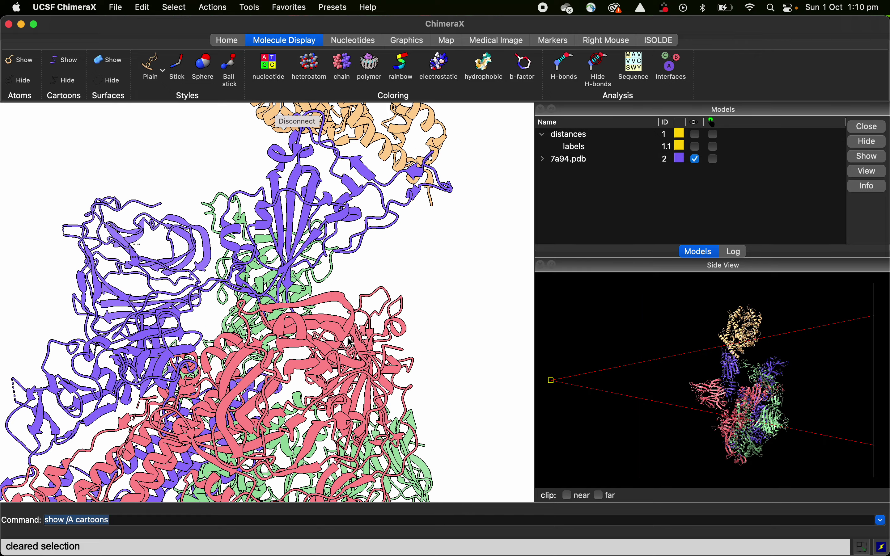
- Select residues 400 to 455 of chain A in model 2 with the command sel #2/A:400-455
scroll(430, 331, down, 5)
drag(436, 190, 209, 353)
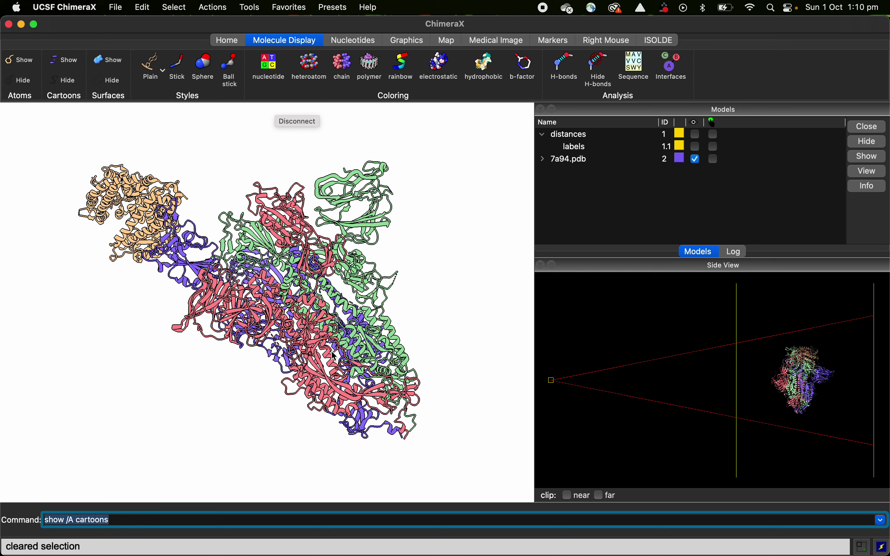
middle_drag(333, 353, 340, 376)
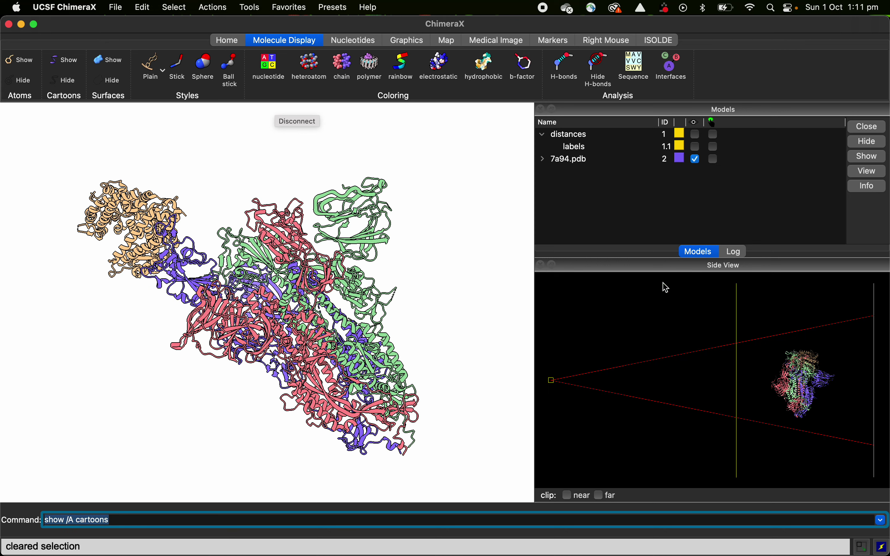
text(sel #2/)
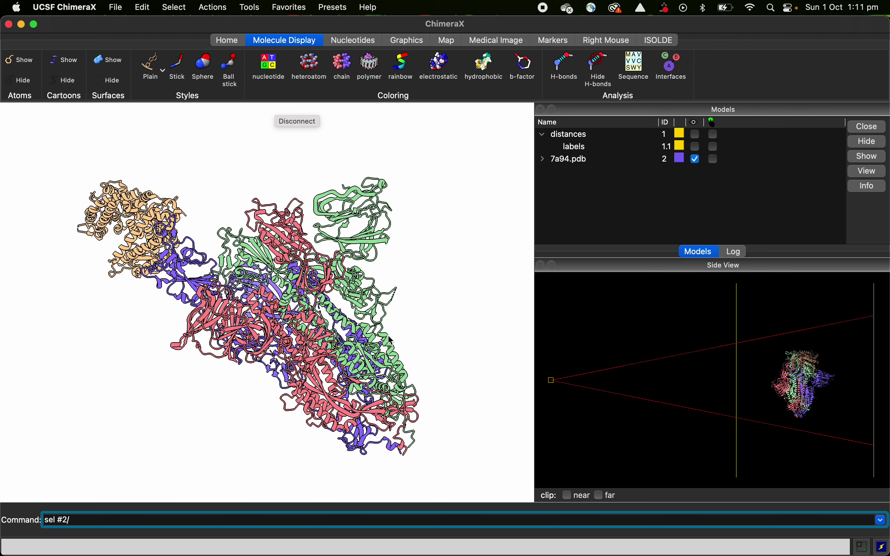
mouse_move(391, 340)
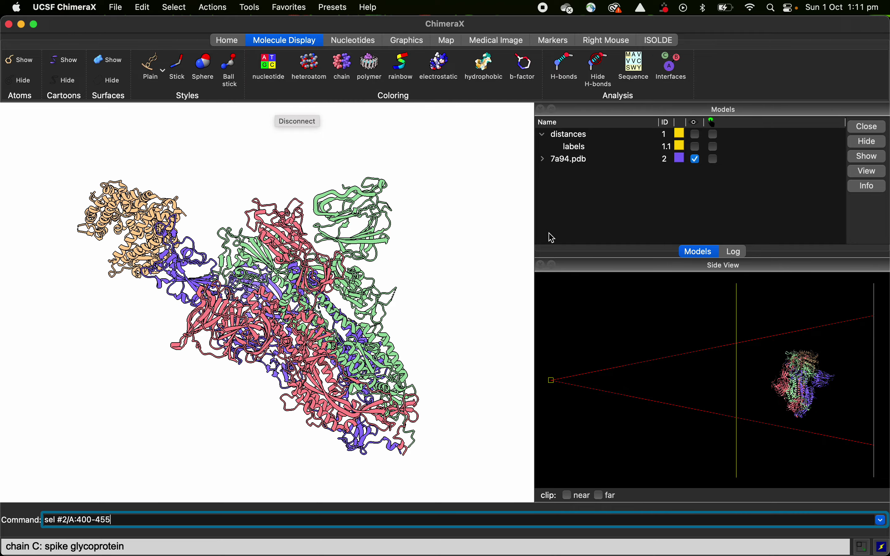
key(Return)
scroll(435, 242, up, 5)
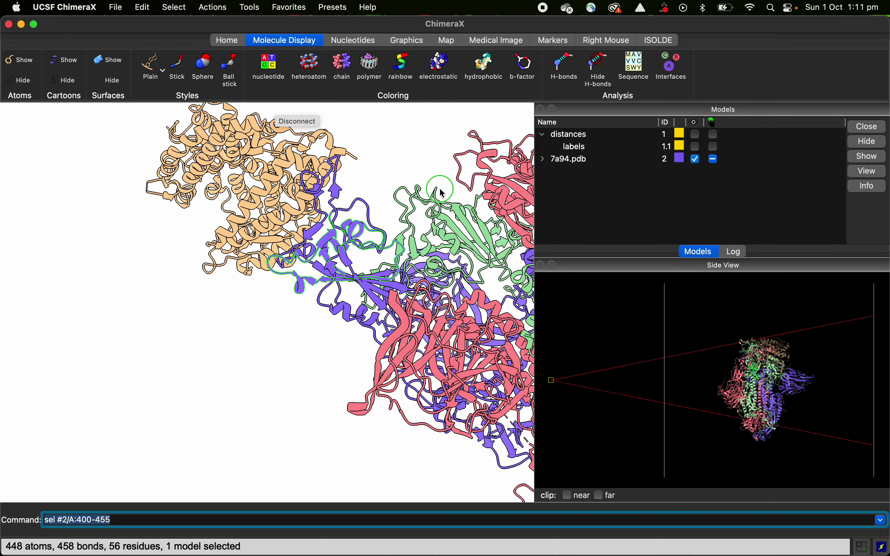
drag(442, 192, 220, 478)
- Select the individual chain A residues 400, 455, 650 and 325 with the command sel #2/A:400,455,650,325
click(94, 519)
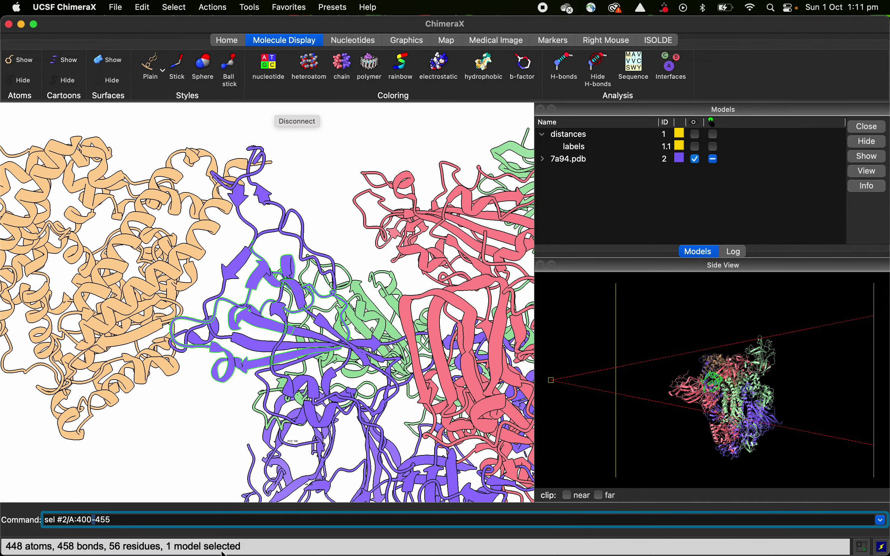
text(,)
text(50,32)
key(Return)
scroll(332, 405, down, 10)
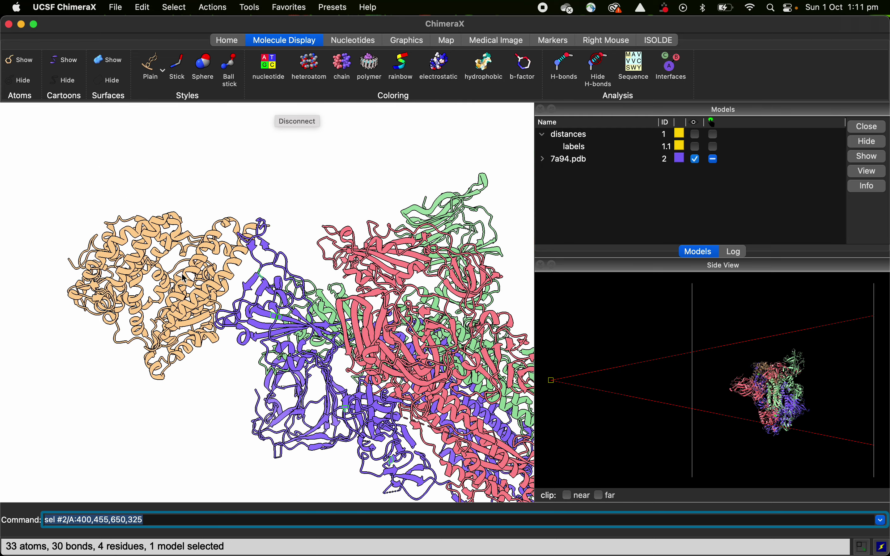
scroll(331, 412, down, 3)
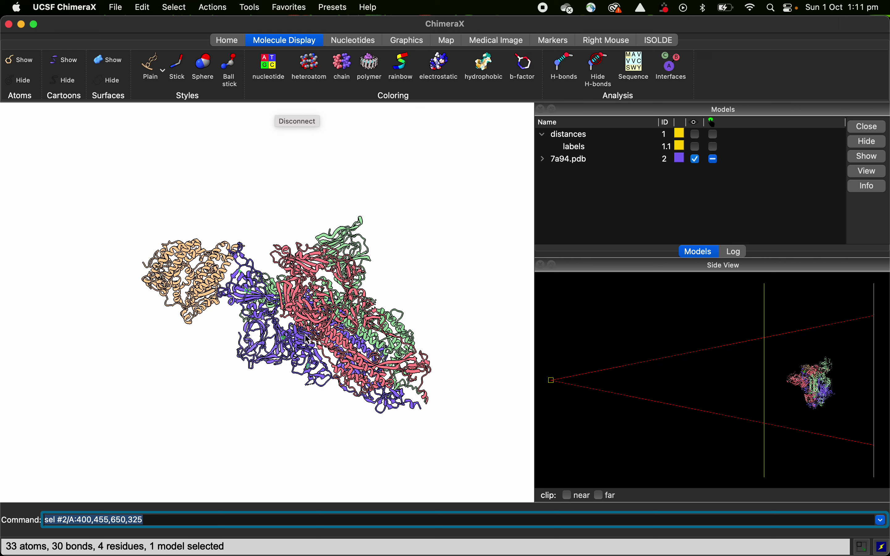
- Colour the whole structure red with colour red, and apply red to the selected residues with colour sel red
text(cl)
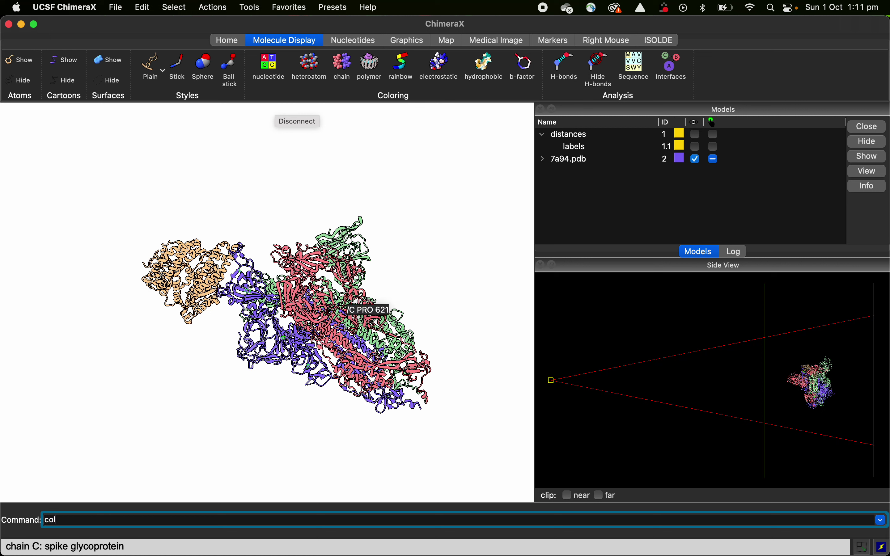
text(lour rewed)
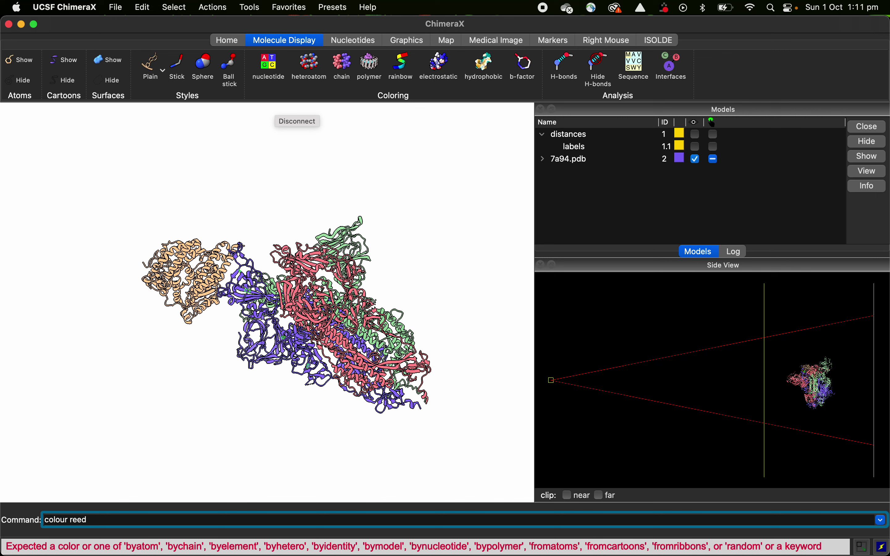
key(Return)
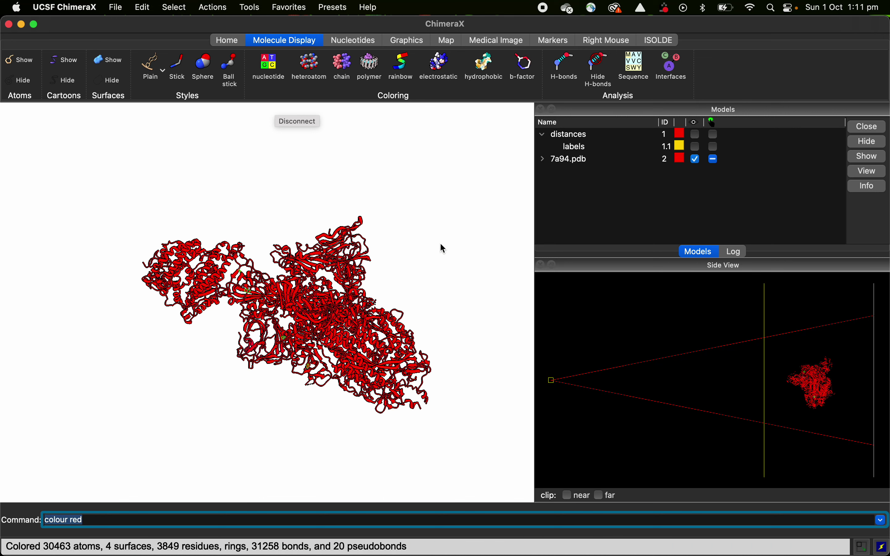
text(c)
text(d)
key(Return)
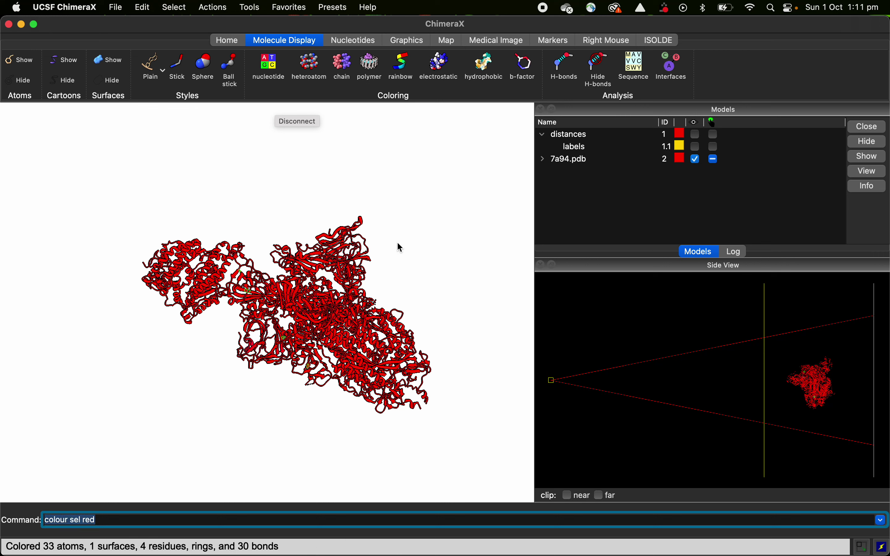
- Colour the selected chain A residues blue with colour sel blue, and clear the selection
click(91, 519)
text(b)
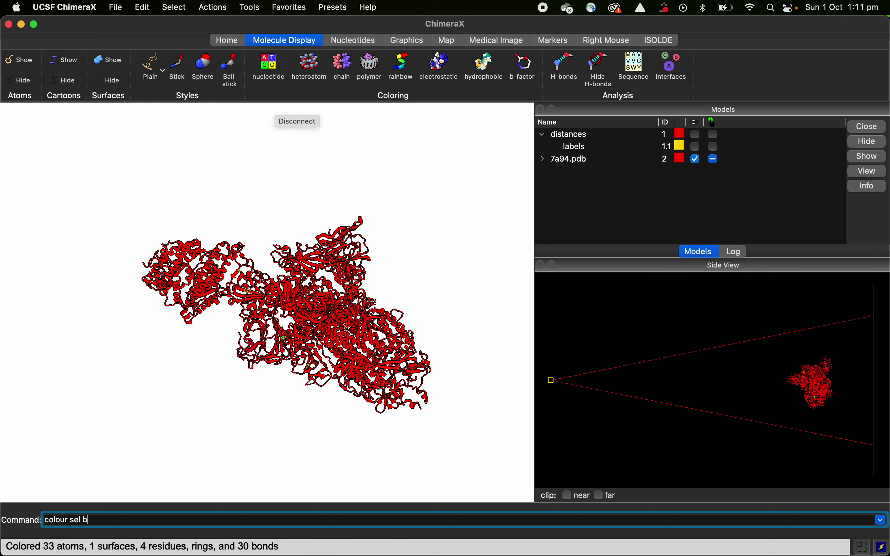
text(lue)
key(Return)
ctrl+click(284, 253)
scroll(284, 253, up, 10)
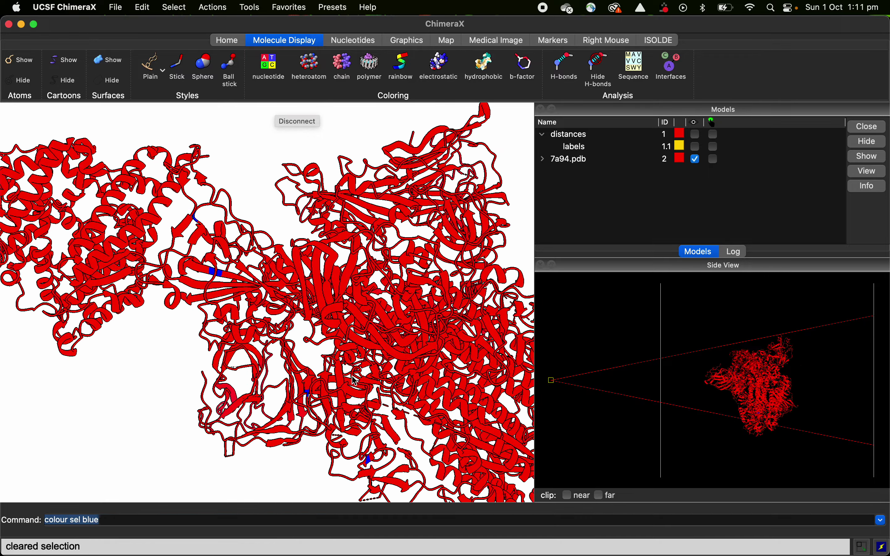
drag(392, 265, 248, 162)
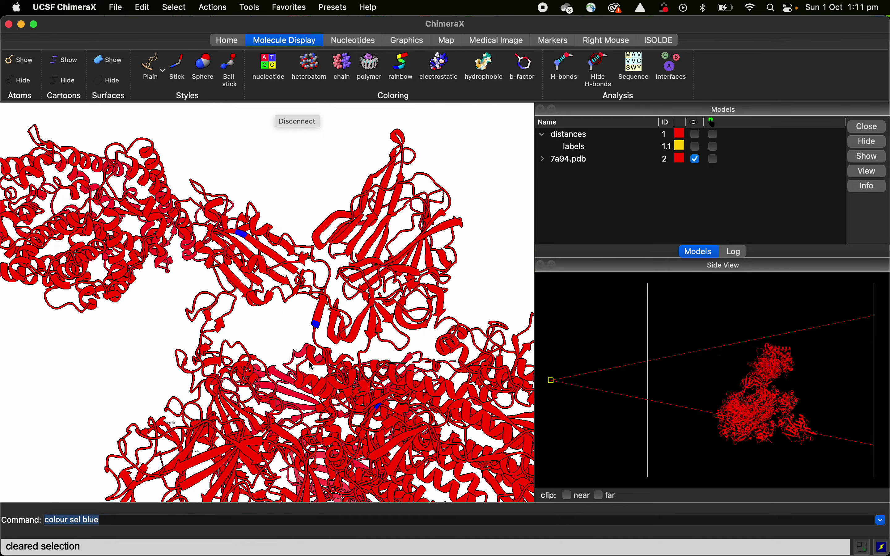
drag(275, 460, 312, 409)
scroll(334, 423, down, 10)
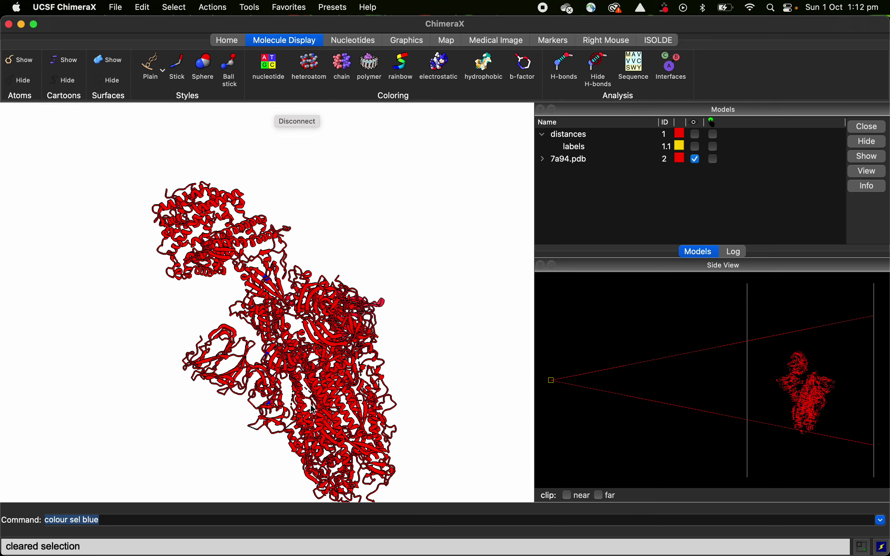
- Select chain B of model 2 with sel #2/B, and replace that with all of model 2 using sel #2
text(sel #2/B)
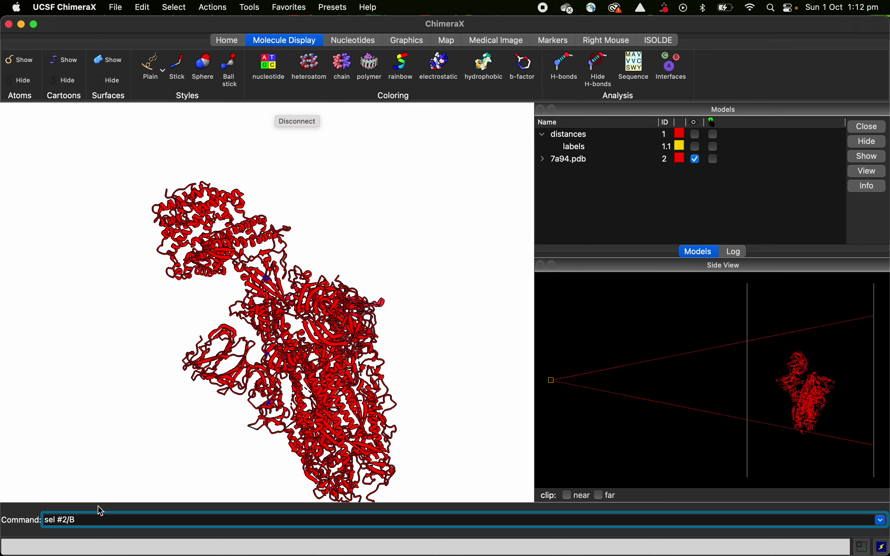
key(Return)
drag(270, 349, 319, 369)
click(119, 517)
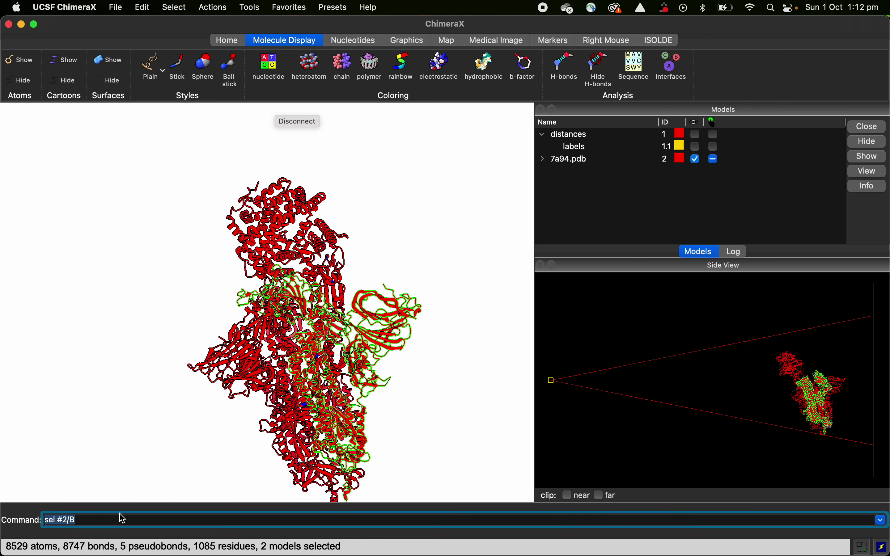
key(Return)
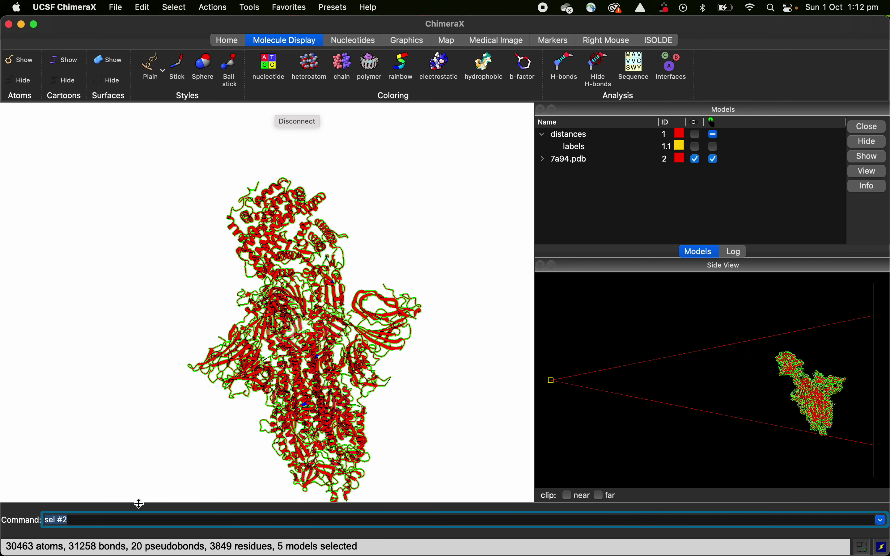
- Select chain B without specifying a model using sel /B, and show the selected chain as a surface
click(110, 519)
key(Return)
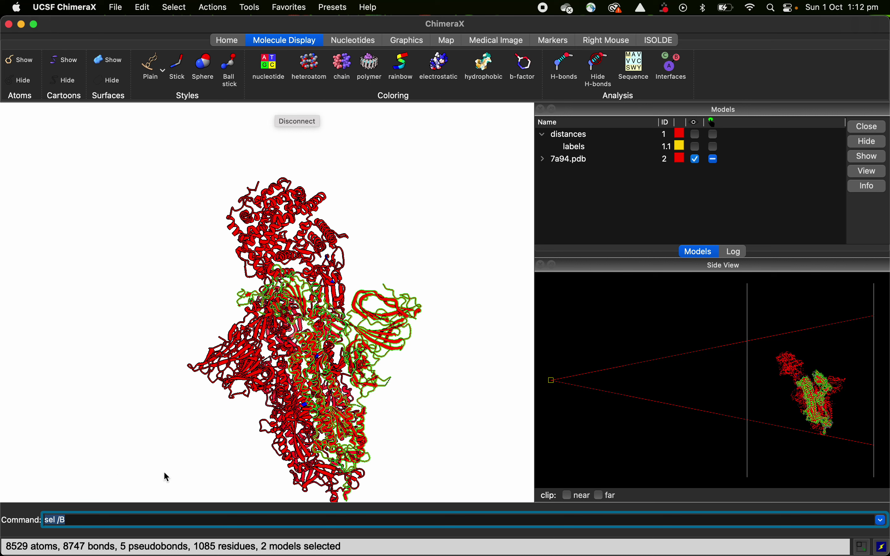
click(99, 516)
drag(360, 333, 418, 336)
click(114, 64)
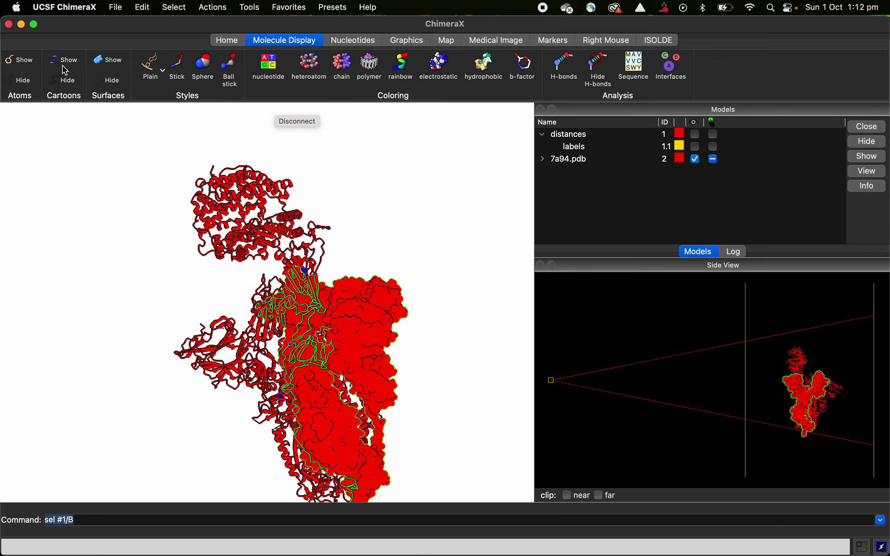
- Colour the selected chain B surface by chain and clear the selection
drag(443, 360, 372, 390)
click(343, 67)
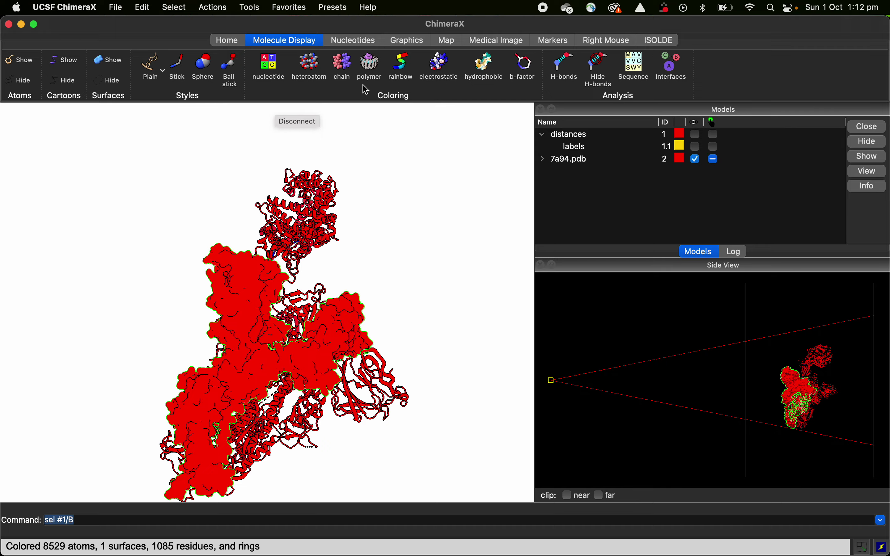
ctrl+click(434, 373)
drag(433, 373, 398, 396)
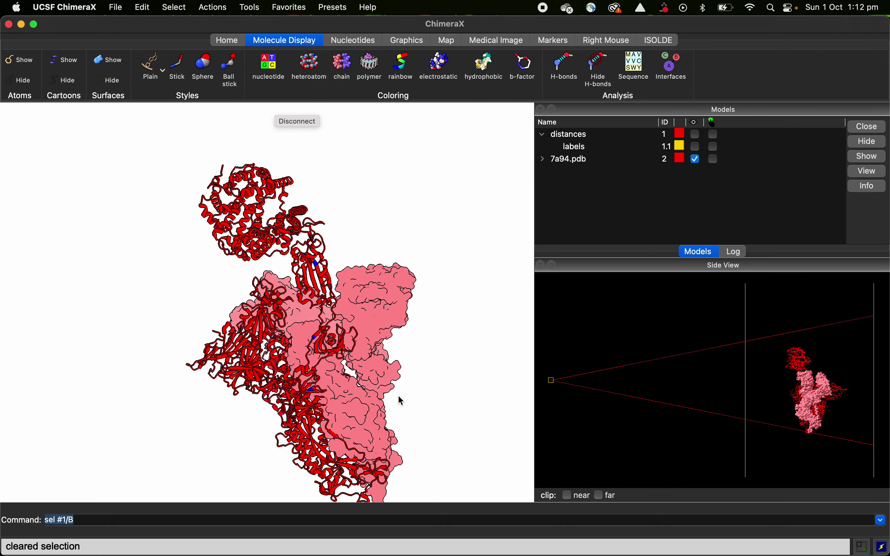
- Box-select the ACE2 cartoon at the upper end of the structure, colour it by chain, and clear the selection
ctrl+drag(131, 159, 280, 271)
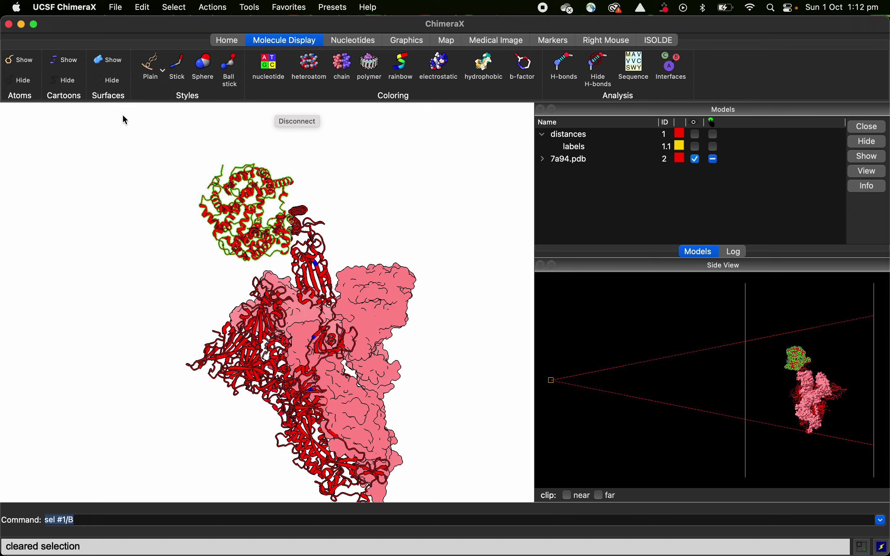
click(343, 68)
ctrl+click(483, 415)
drag(483, 414, 305, 393)
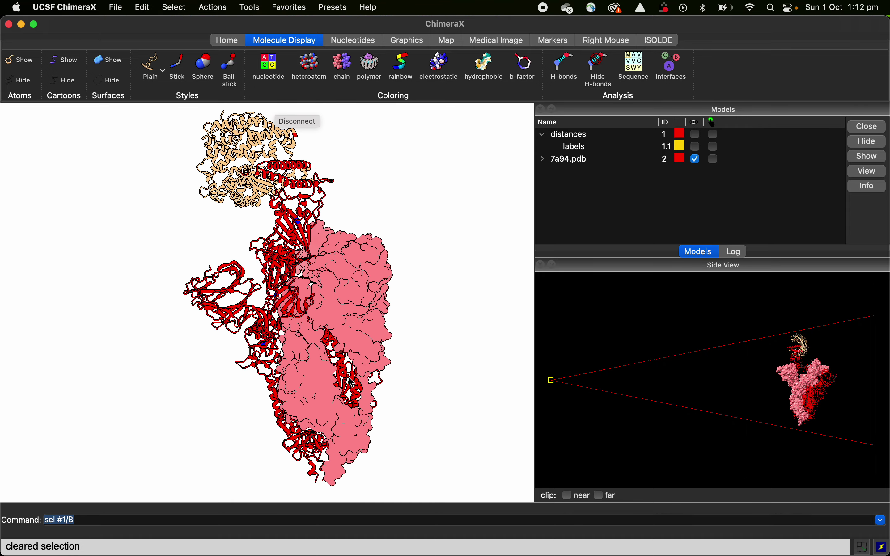
mouse_move(352, 376)
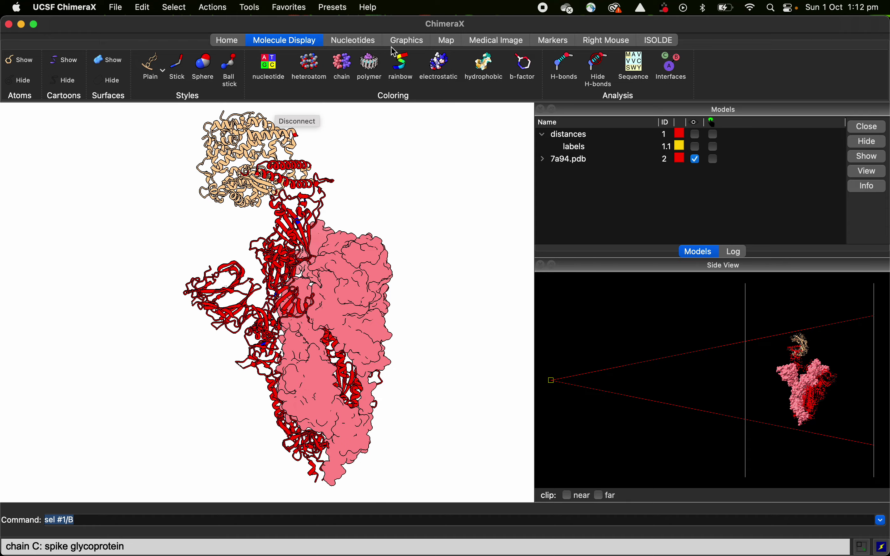
- Orient the whole complex for a figure and start saving the view as a PNG image
drag(347, 145, 314, 338)
scroll(340, 359, up, 3)
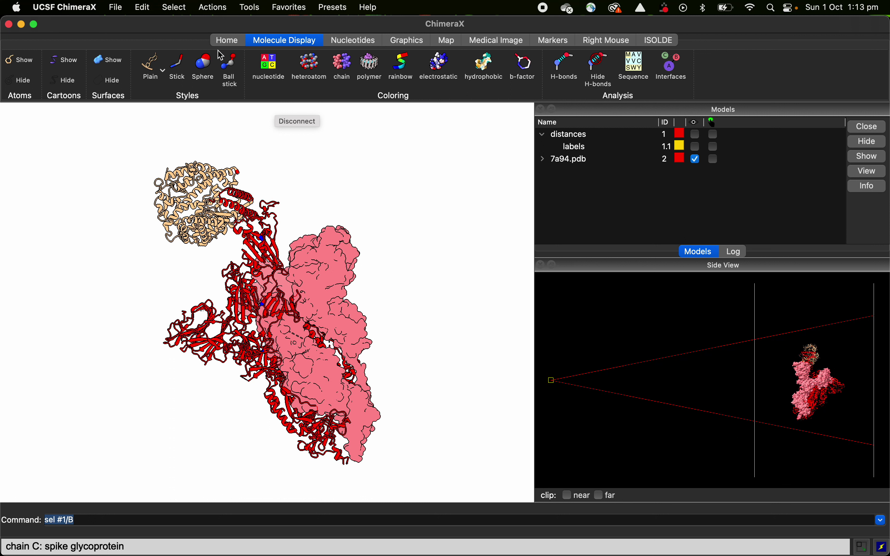
click(115, 8)
click(121, 54)
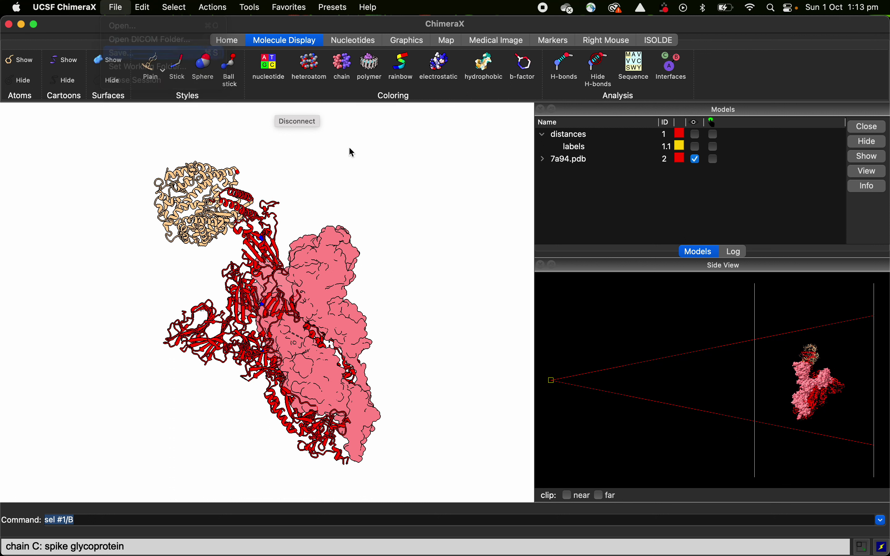
click(395, 371)
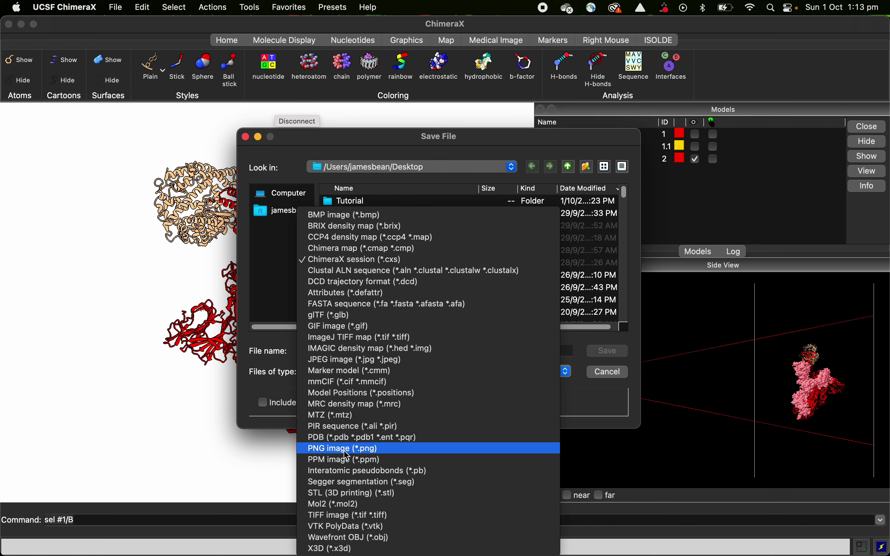
click(335, 448)
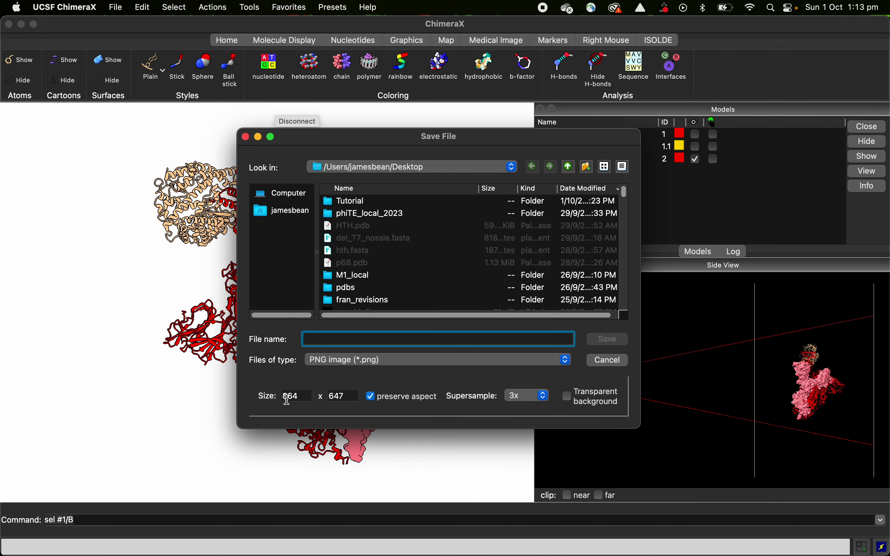
- Set the PNG width to 2000 pixels with the aspect ratio preserved, and enable the transparent background
click(291, 396)
drag(367, 137, 563, 78)
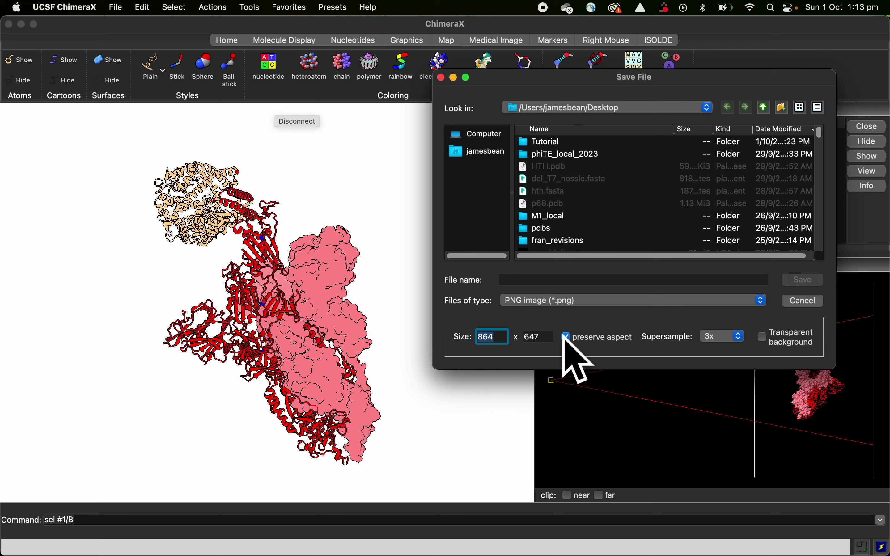
text(2000)
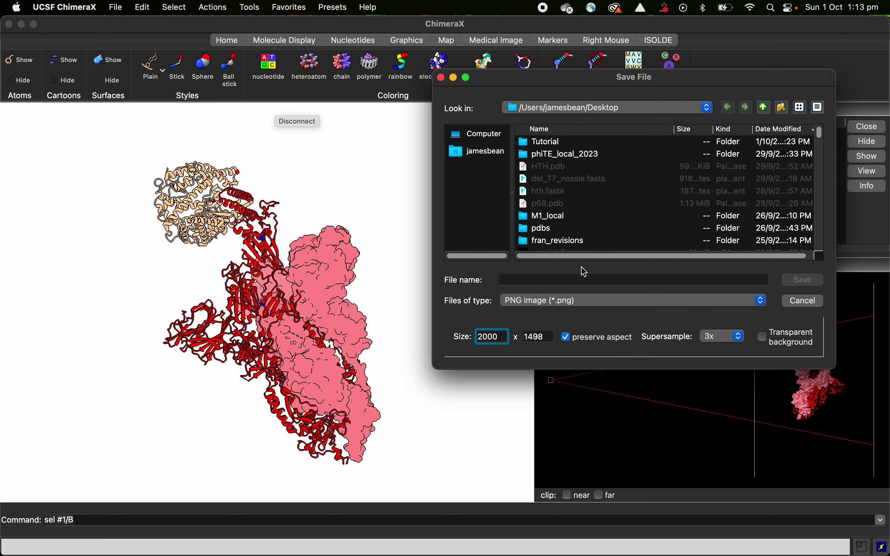
click(764, 338)
- Name the image SJ_asdjiojsada and save it to the Desktop
click(530, 284)
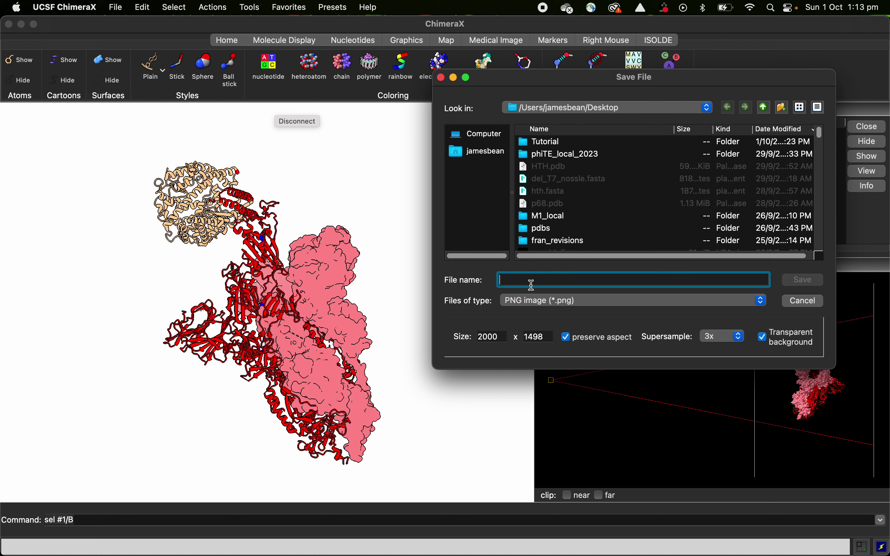
text(SJ-asui)
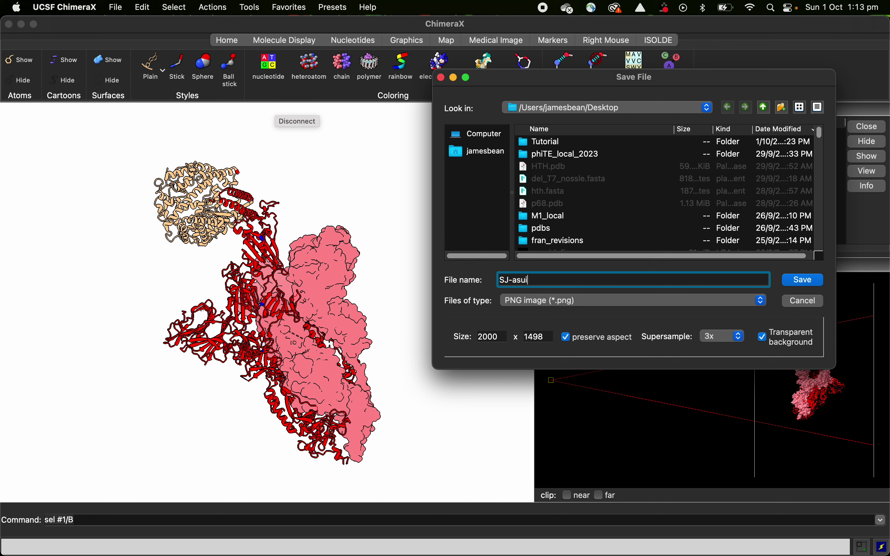
text(dlandscape)
click(806, 280)
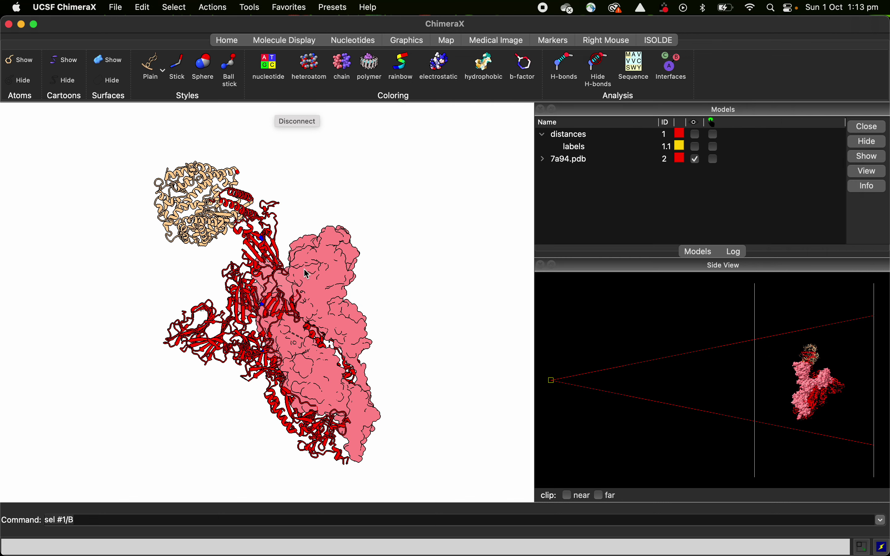
- Switch to Finder and open SJ_asdjiojsada.png from the Desktop in Preview to check the exported image
key(super+Tab)
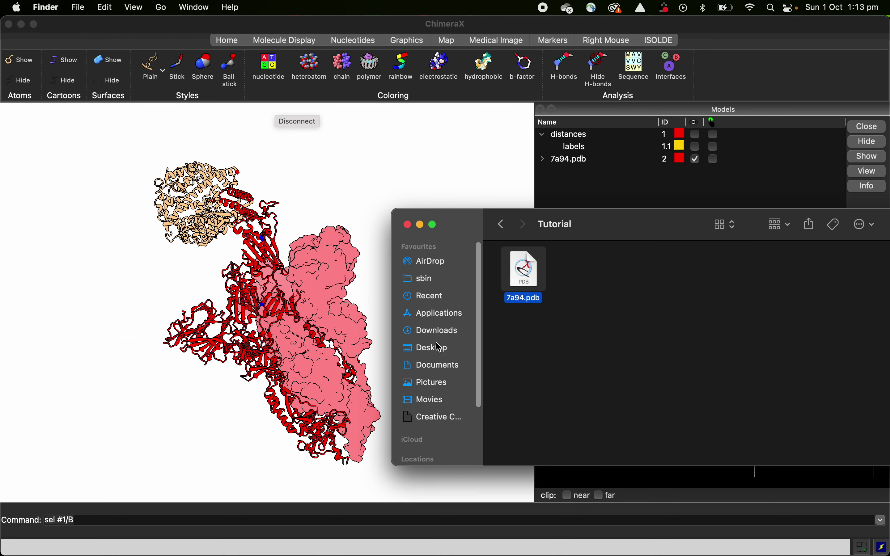
click(440, 347)
scroll(503, 284, down, 5)
scroll(528, 273, up, 1)
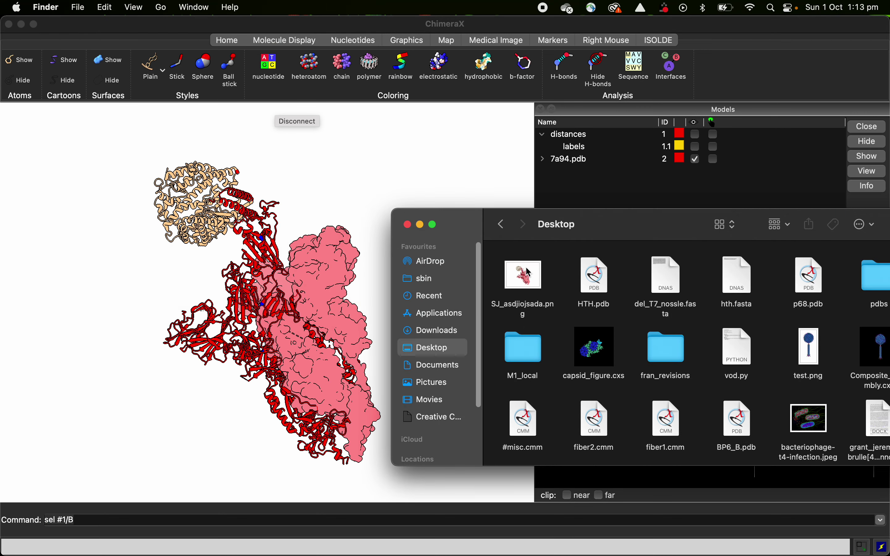
double_click(528, 272)
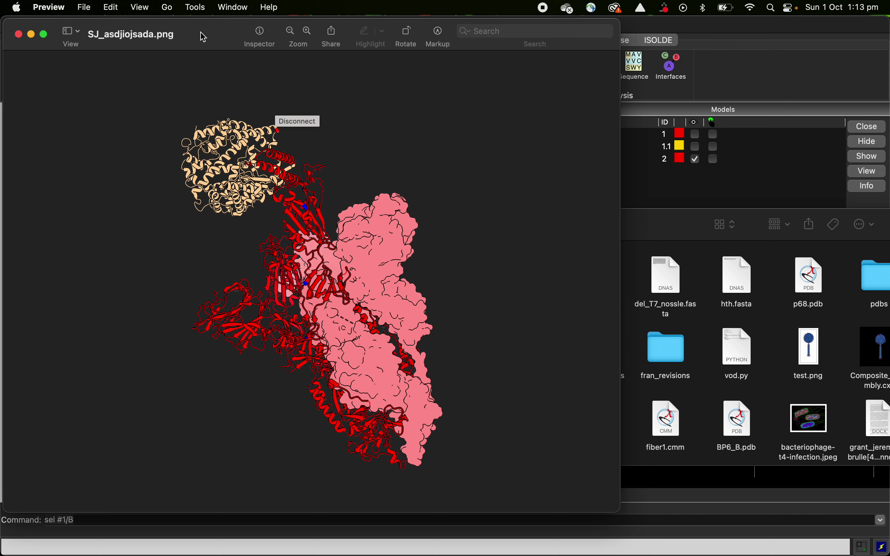
drag(203, 37, 425, 53)
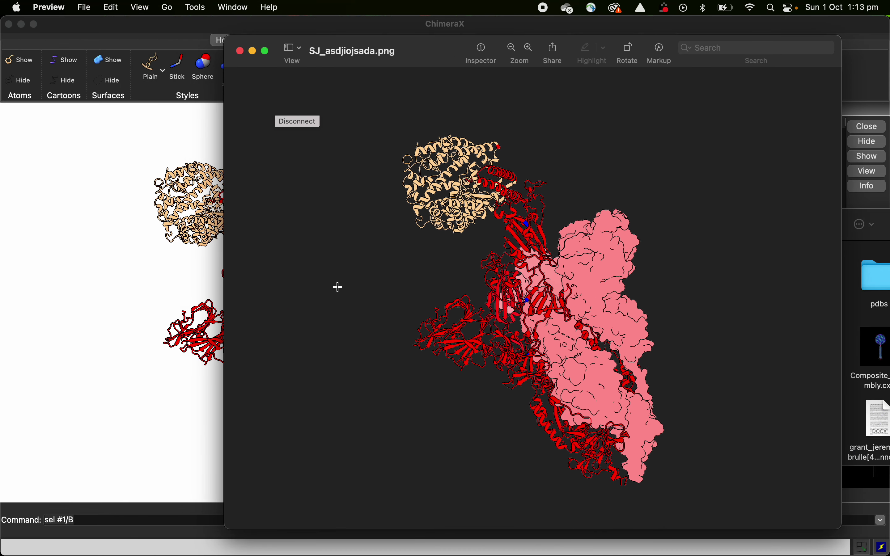